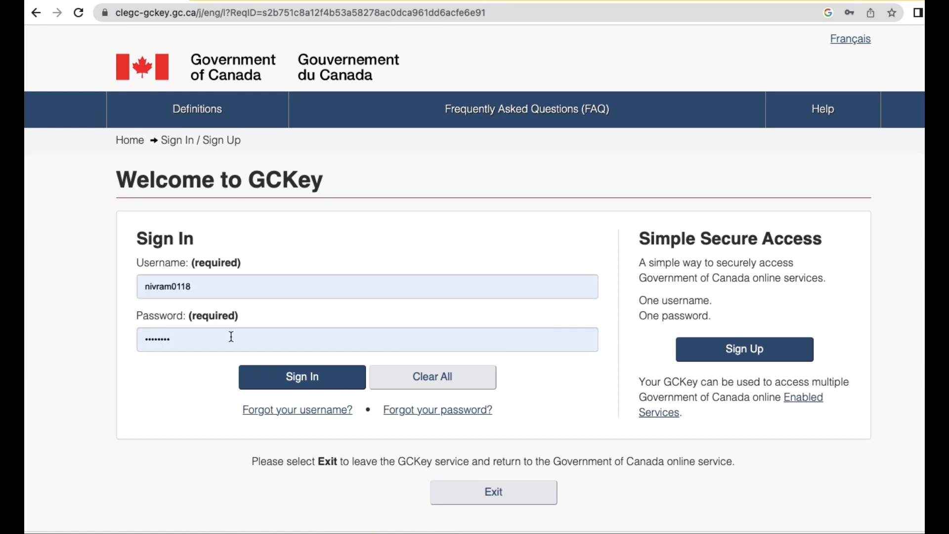
Clear the autofilled GCKey sign-in fields, start a new GCKey sign-up and accept the terms.
double_click(247, 292)
key("BackSpace")
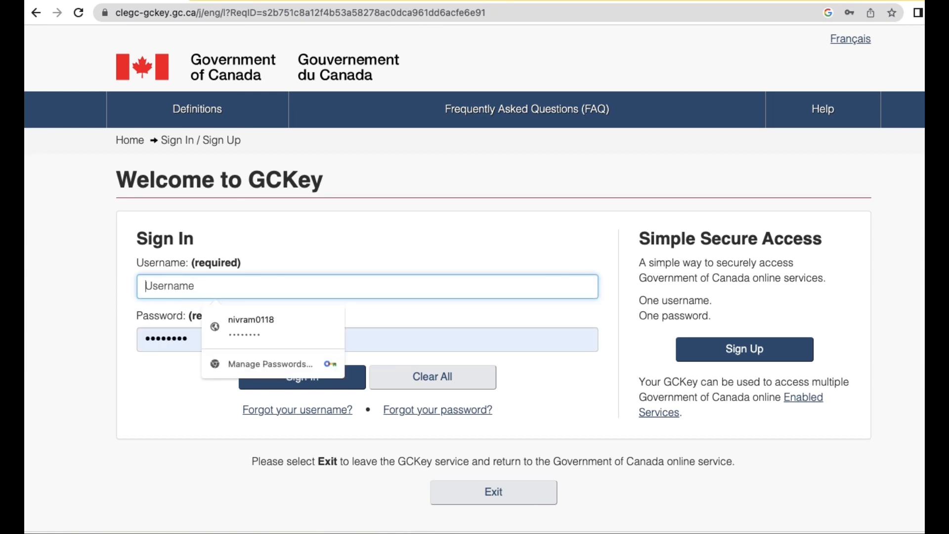
double_click(192, 339)
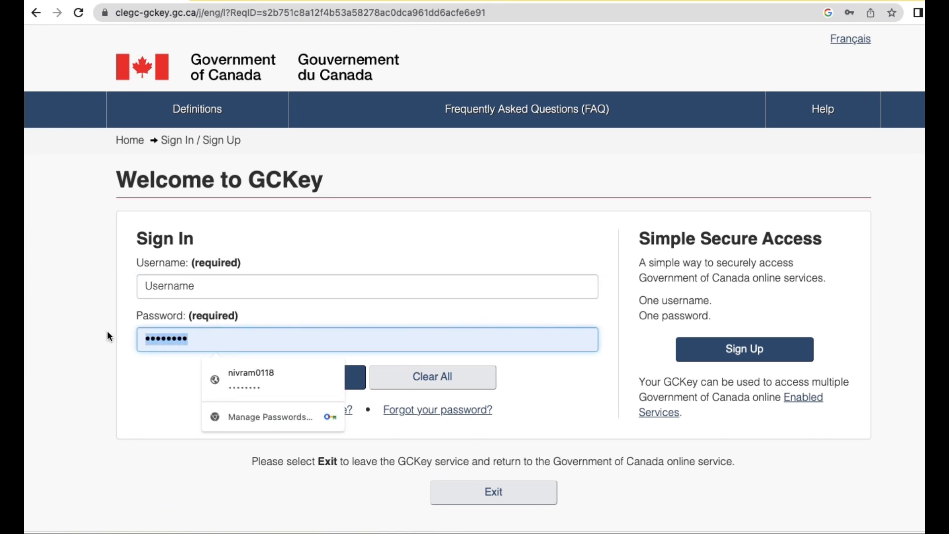
key("BackSpace")
left_click(786, 355)
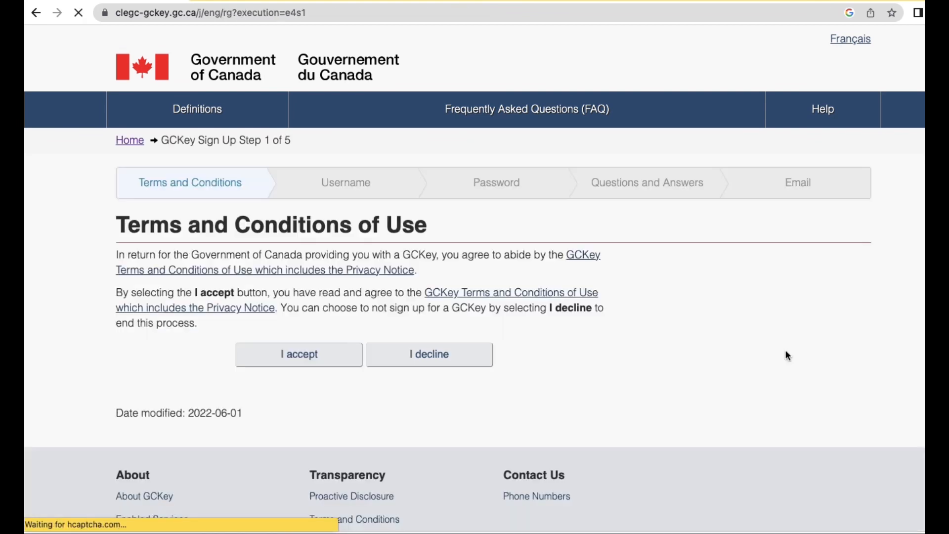
left_click(315, 357)
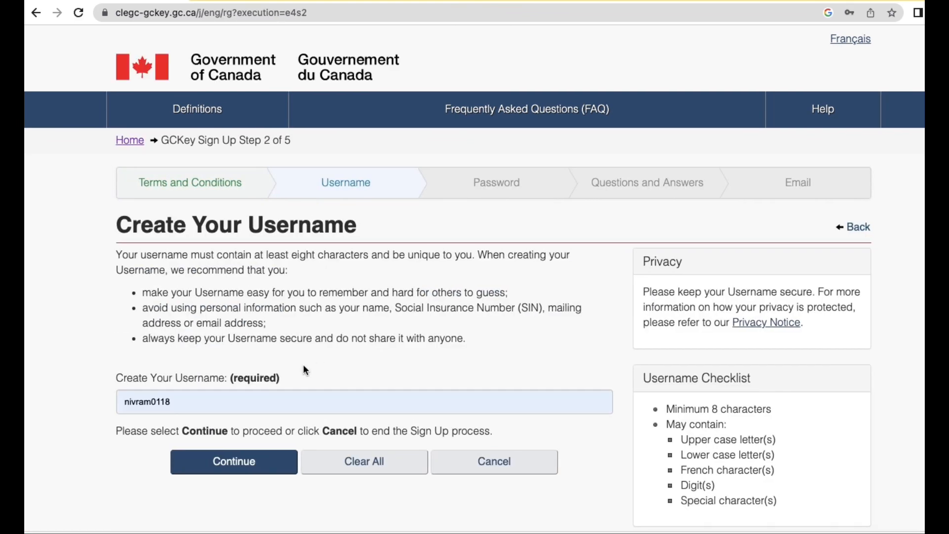
Replace the autofilled username with a new username of at least eight characters.
left_click_drag(227, 403, 39, 404)
key("BackSpace")
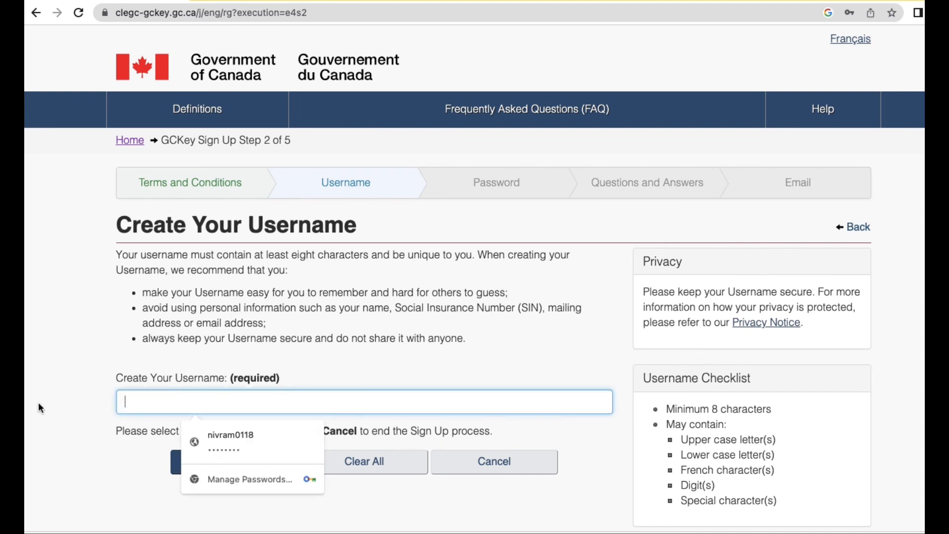
scroll(185, 396, "down", 1)
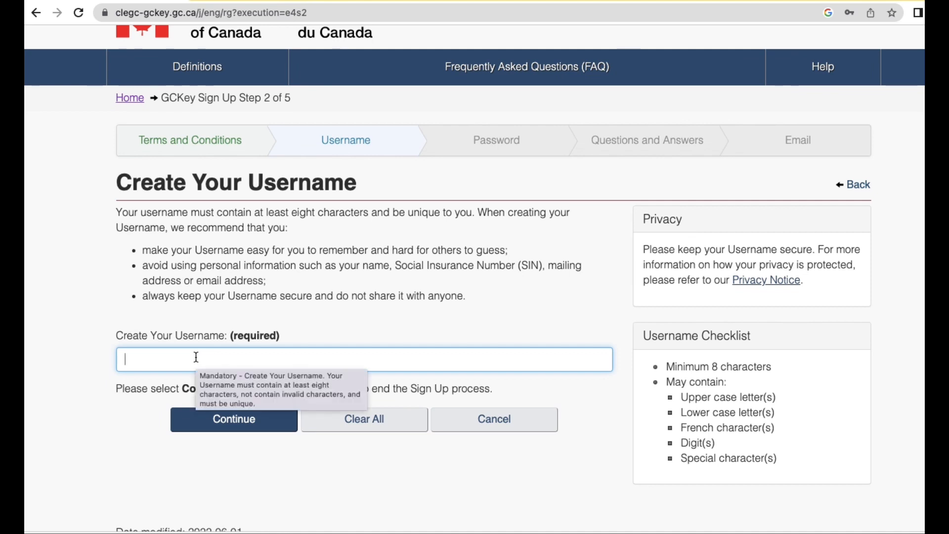
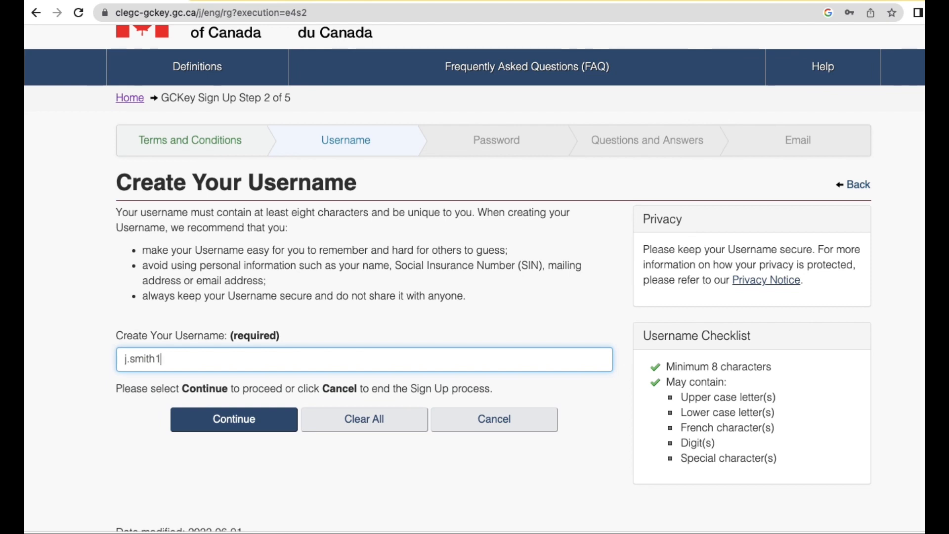
Submit the new username, then enter a password and a non-matching confirmation password.
left_click(240, 424)
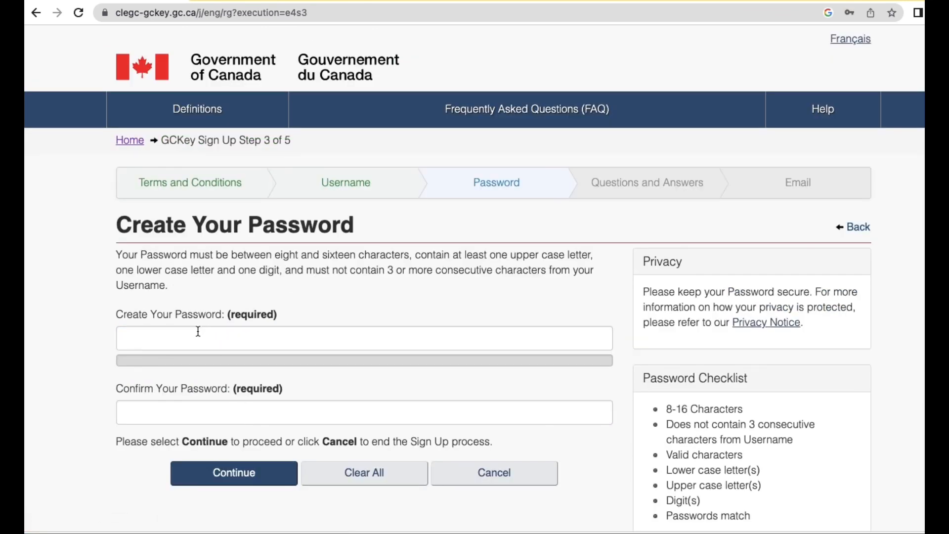
left_click(189, 335)
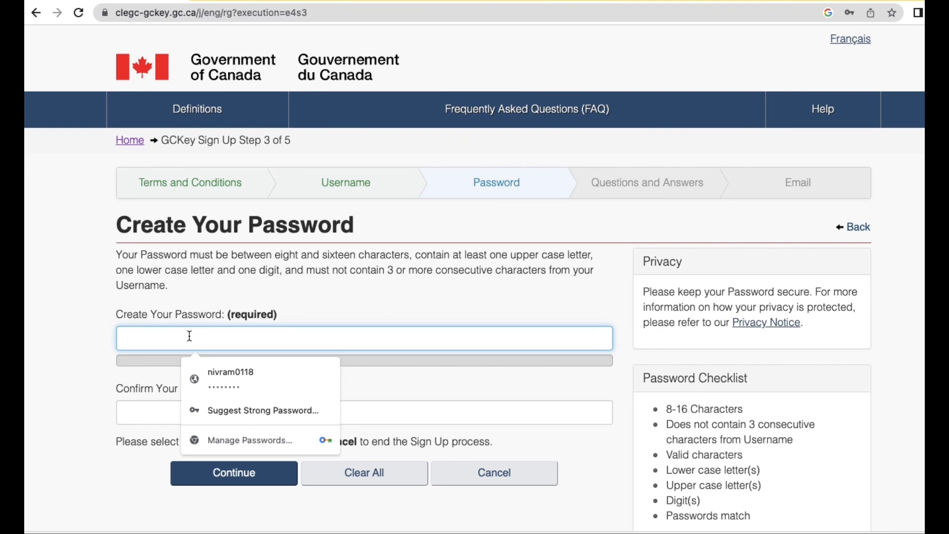
type("ABCD")
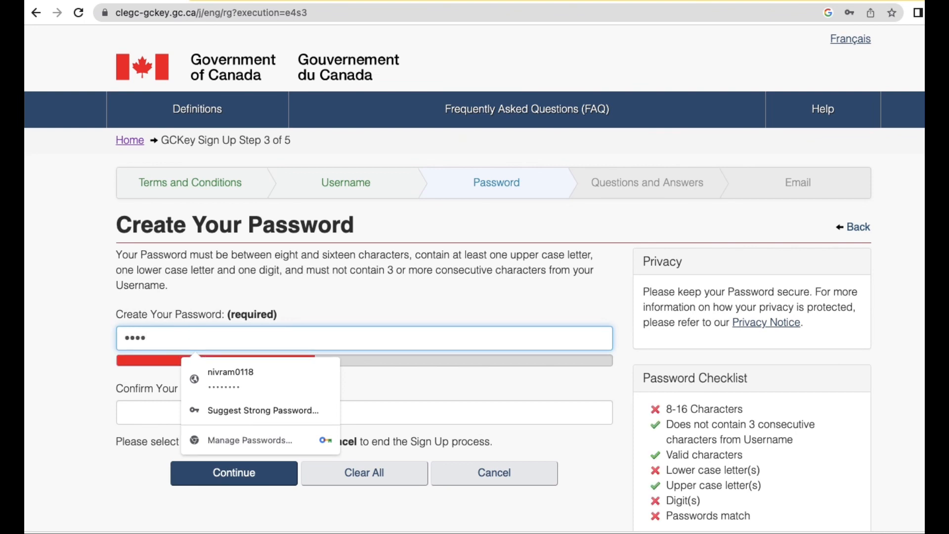
type("EF")
key("BackSpace")
key("BackSpace")
key("BackSpace")
key("BackSpace")
key("BackSpace")
key("BackSpace")
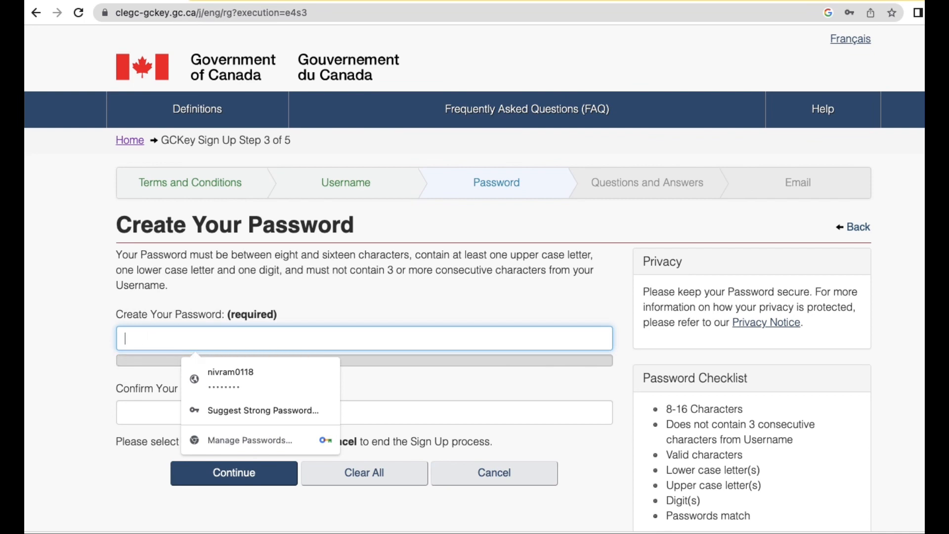
type("Abcde")
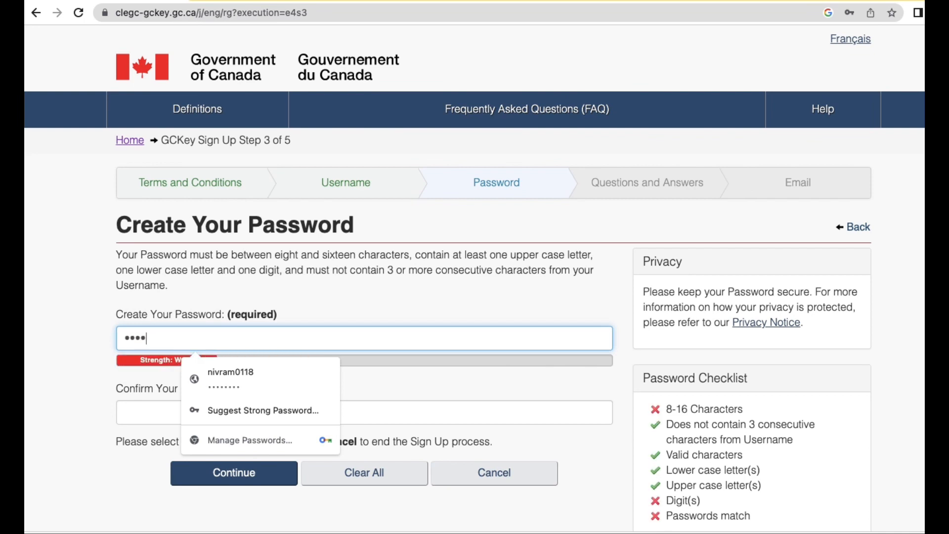
type("fghij")
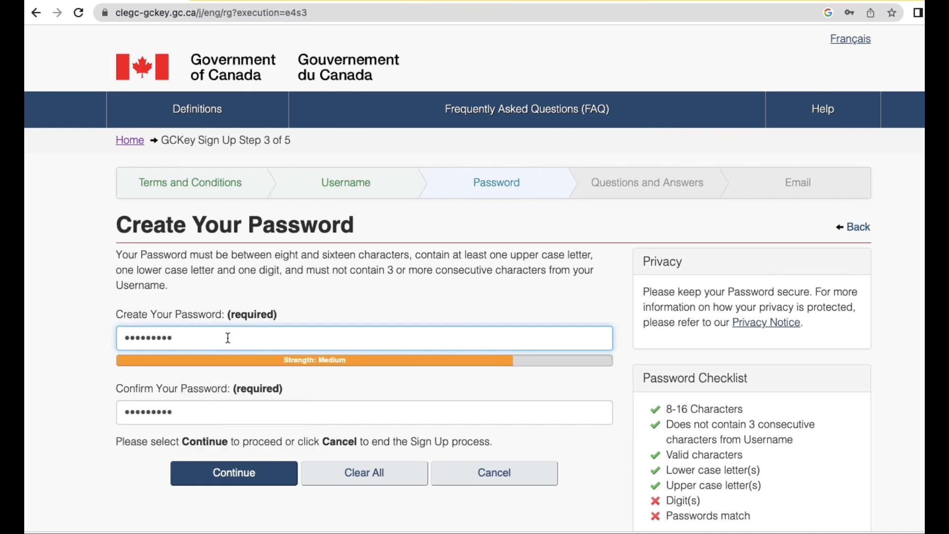
type("••••")
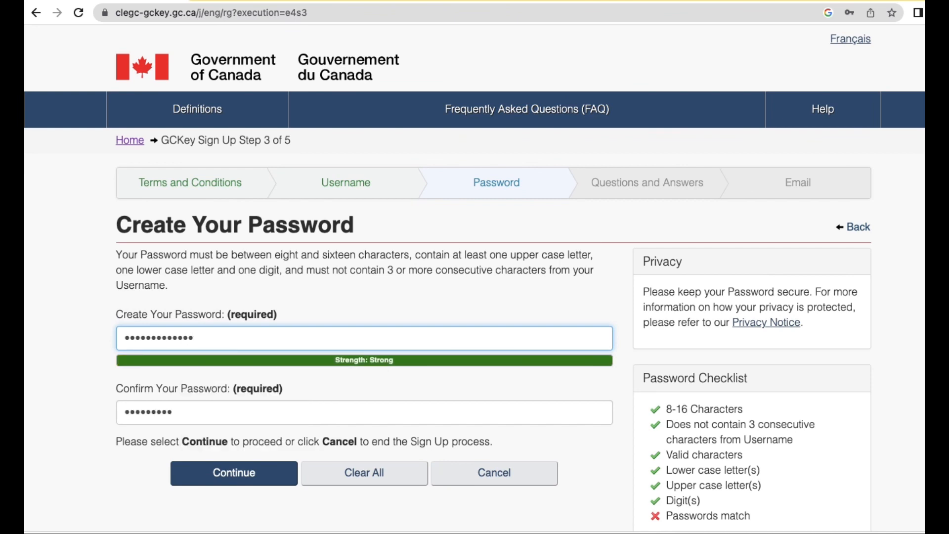
left_click(213, 415)
type("•••")
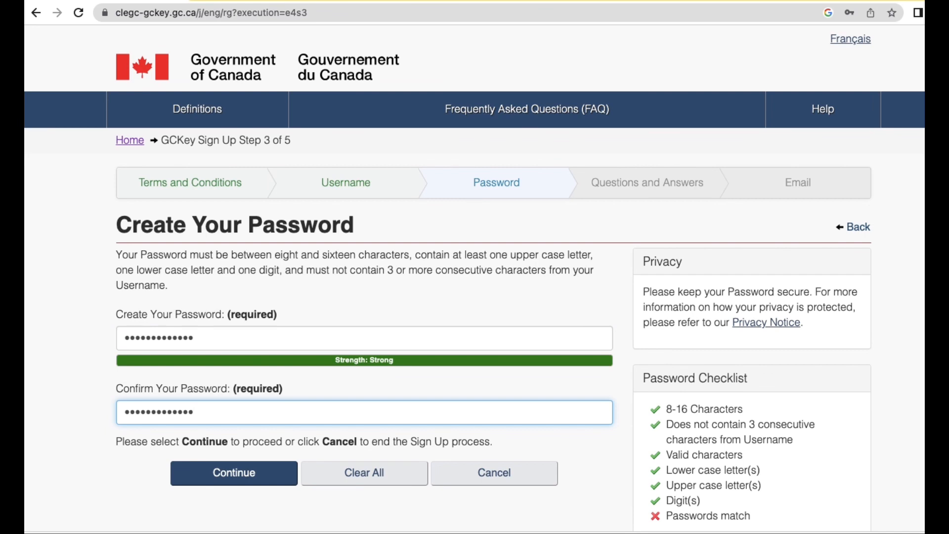
left_click(249, 475)
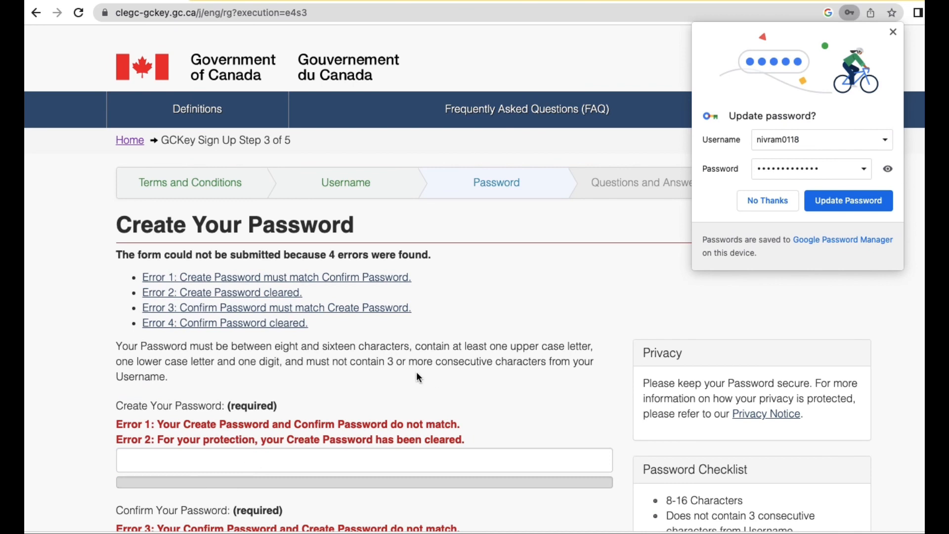
Decline Chrome's password-update offer and enter the same strong password in both password fields.
scroll(418, 377, "down", 2)
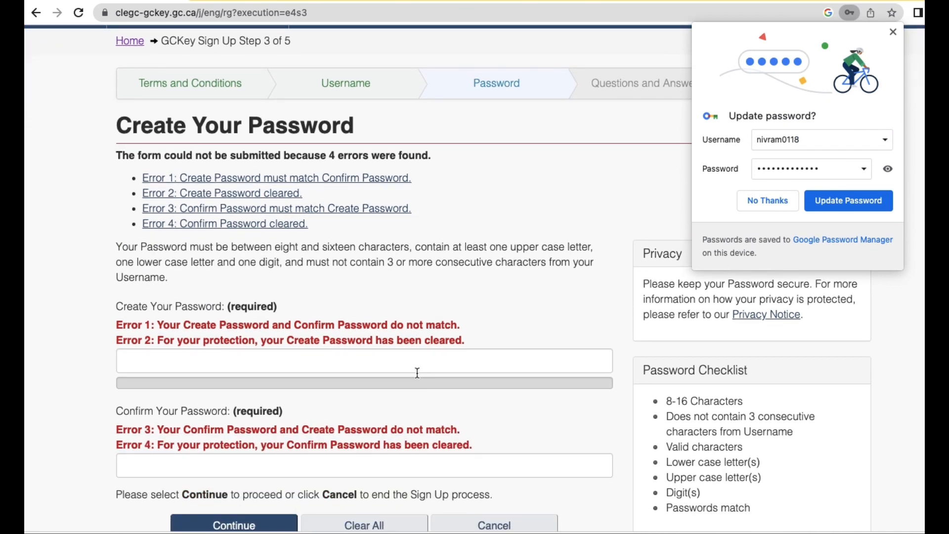
left_click(328, 361)
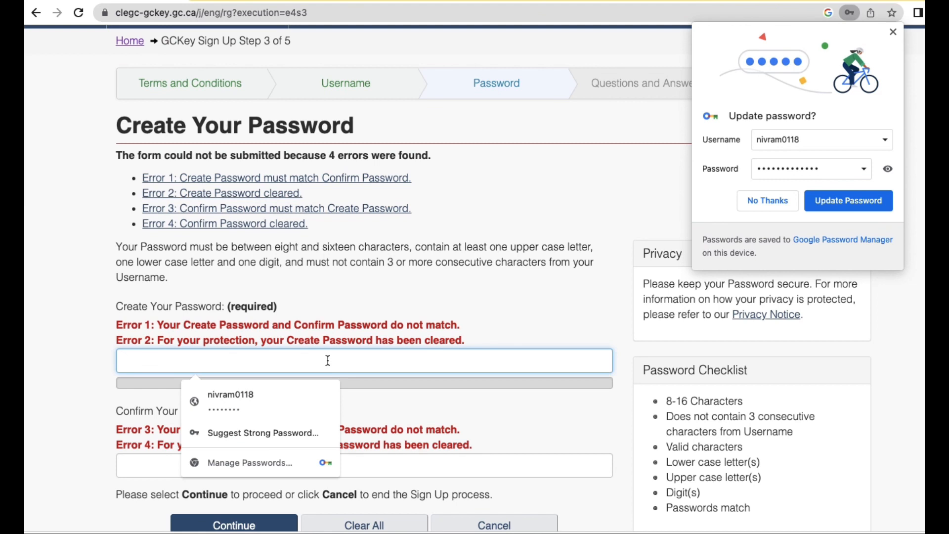
left_click(768, 201)
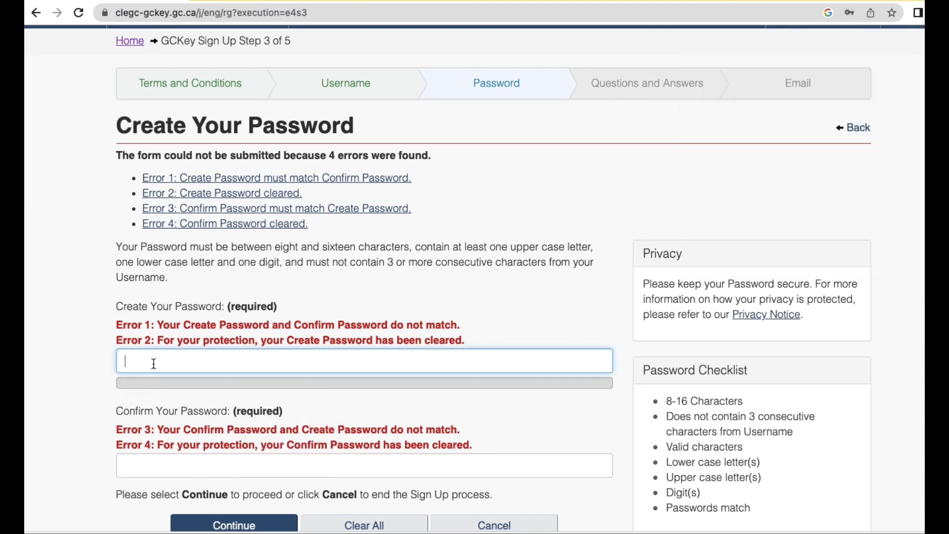
type("Pa")
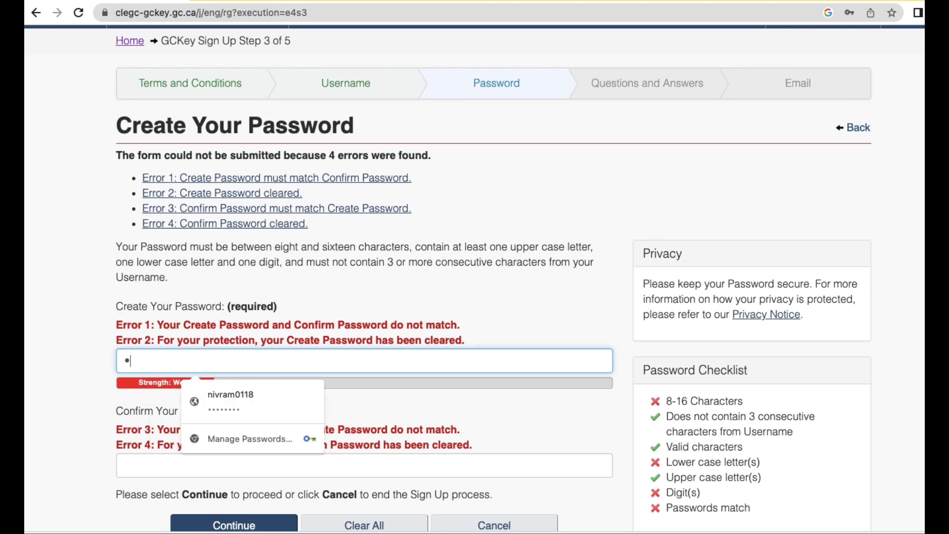
type("ss")
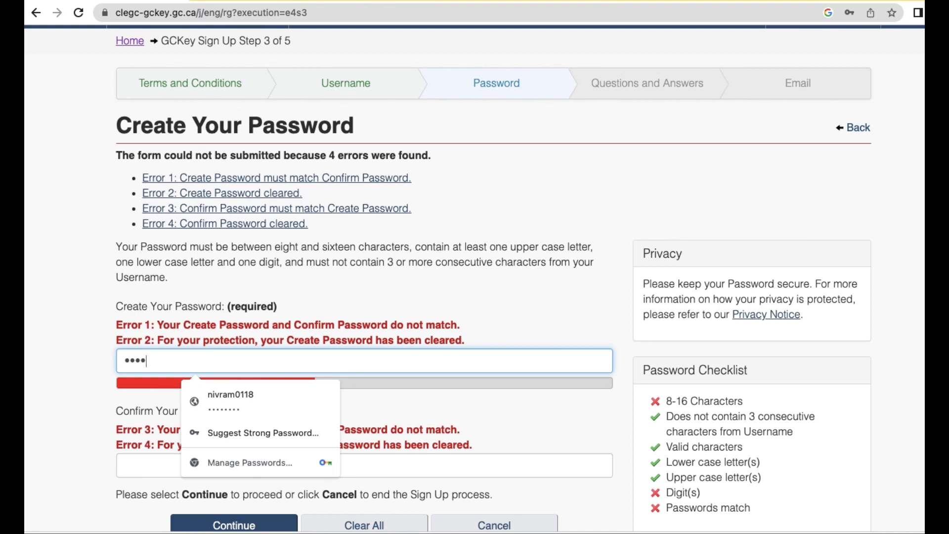
type("word!")
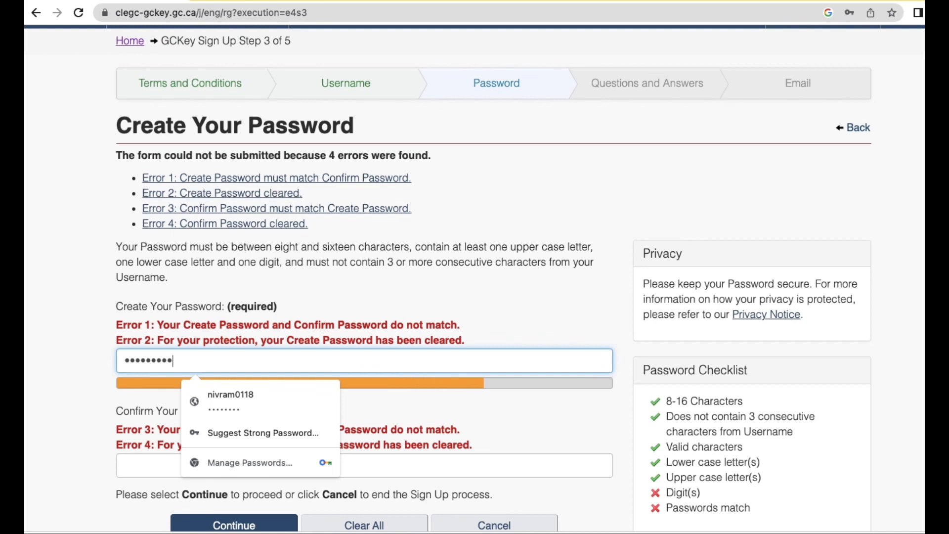
type("12345")
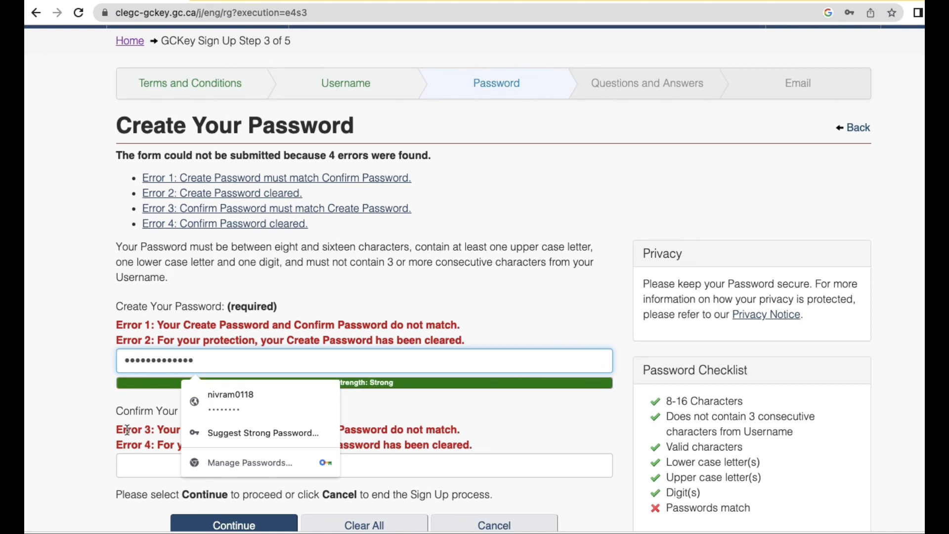
left_click(142, 461)
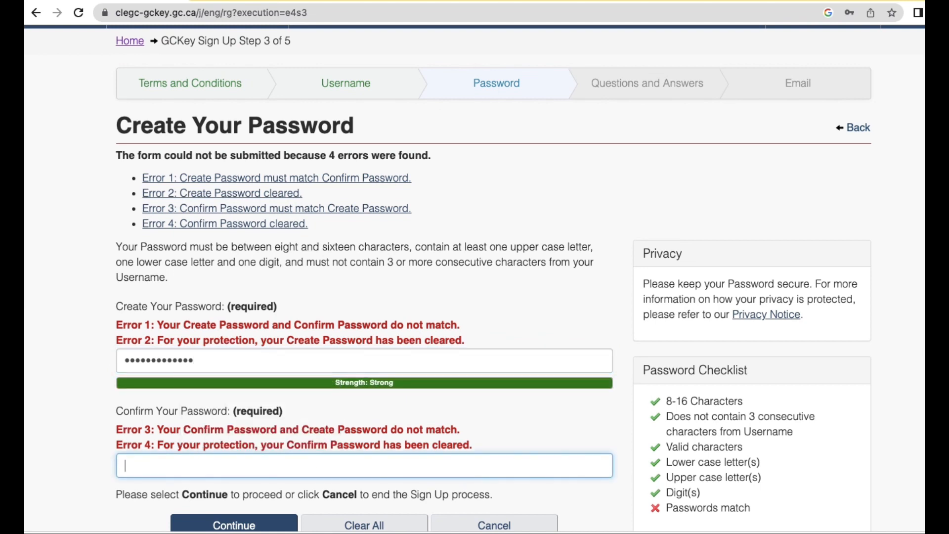
type("Password!12345")
scroll(239, 436, "down", 2)
left_click(243, 431)
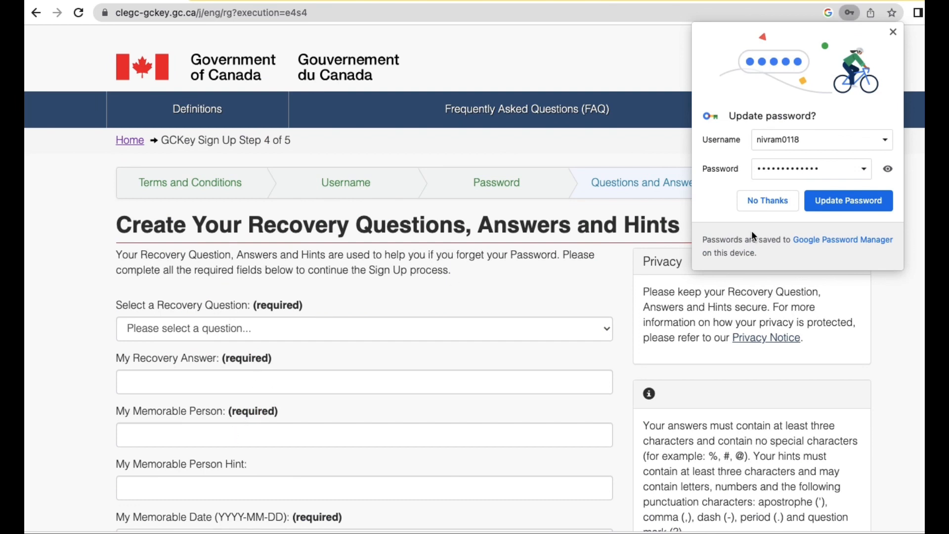
Choose 'What was my first pet's name?' as the recovery question and enter its answer.
left_click(756, 199)
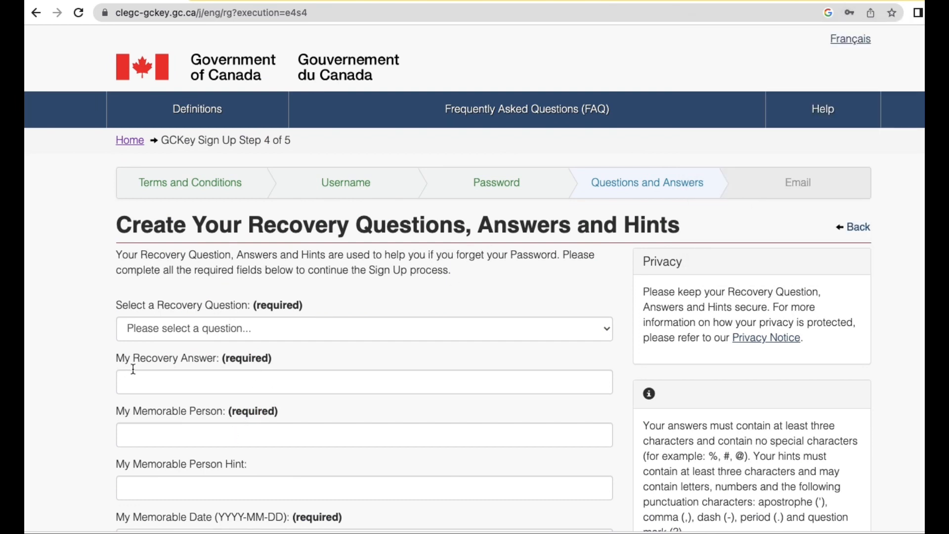
left_click(234, 326)
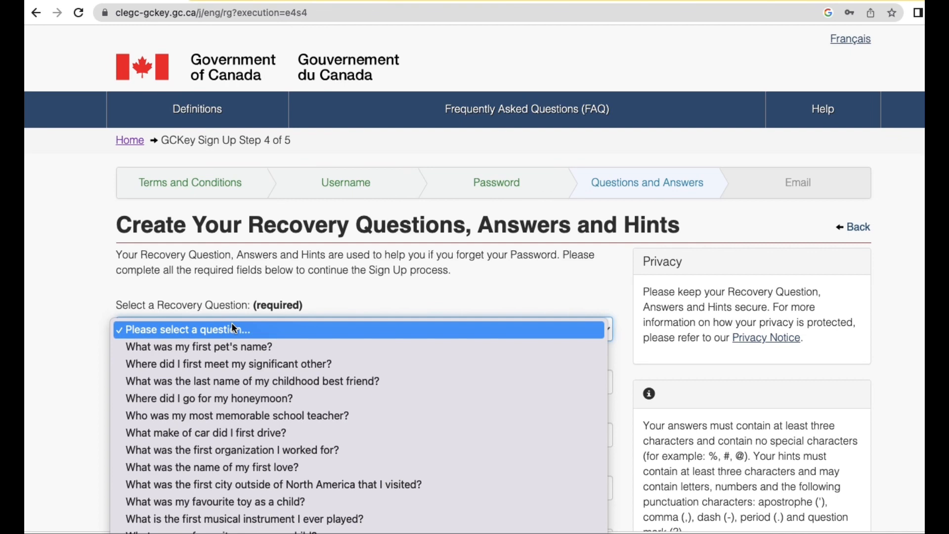
left_click(225, 348)
left_click(189, 383)
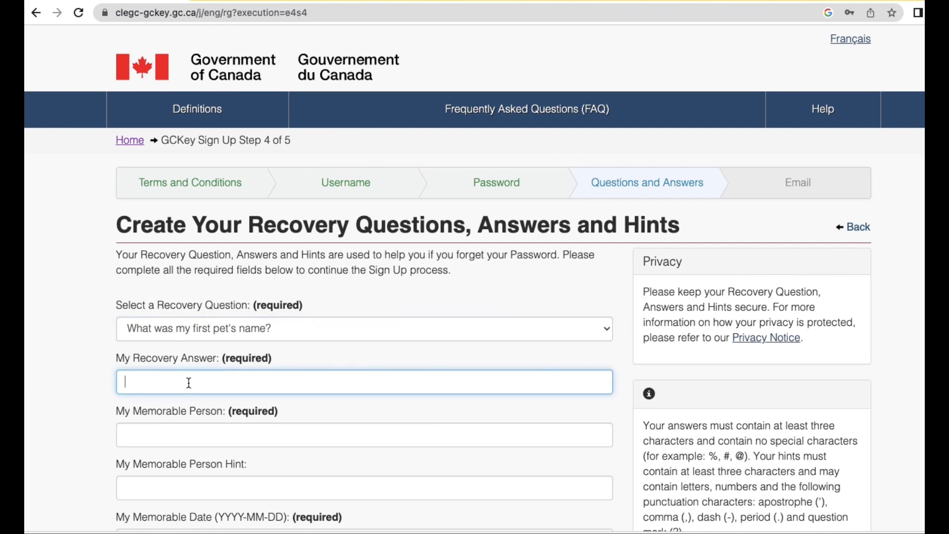
type("Hoover")
Enter the memorable person's name and a hint for it.
scroll(200, 385, "down", 2)
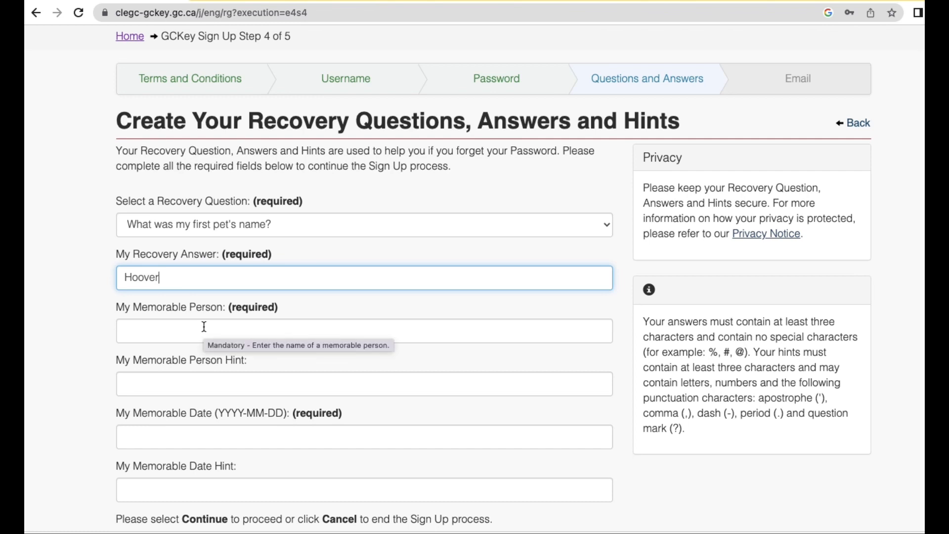
left_click(204, 327)
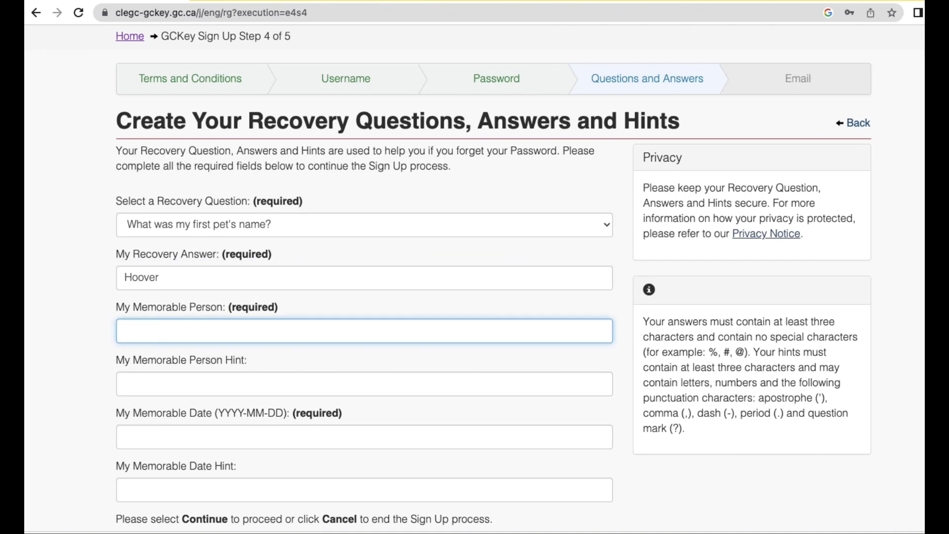
type("Angela")
left_click(223, 380)
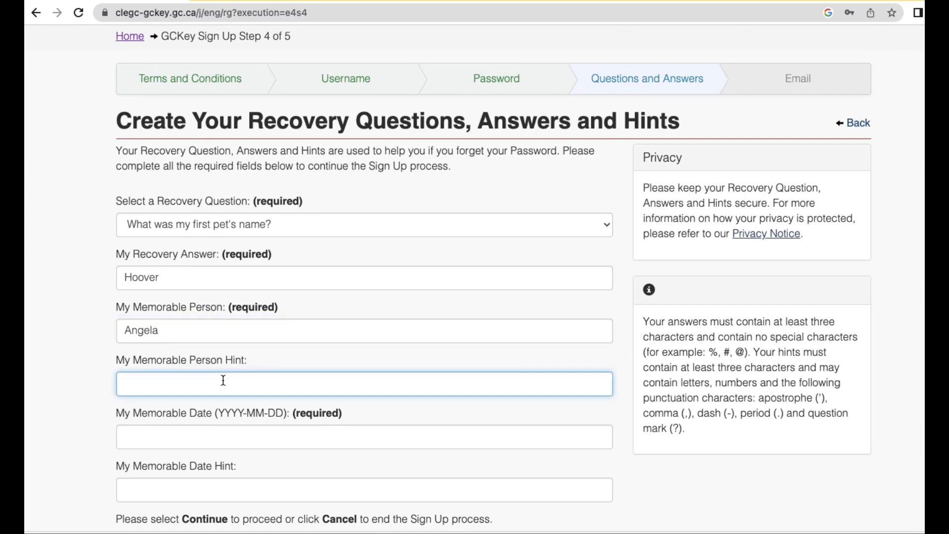
type("Mom")
Enter the memorable date in YYYY-MM-DD format and a hint for the date.
scroll(202, 434, "down", 3)
left_click(210, 359)
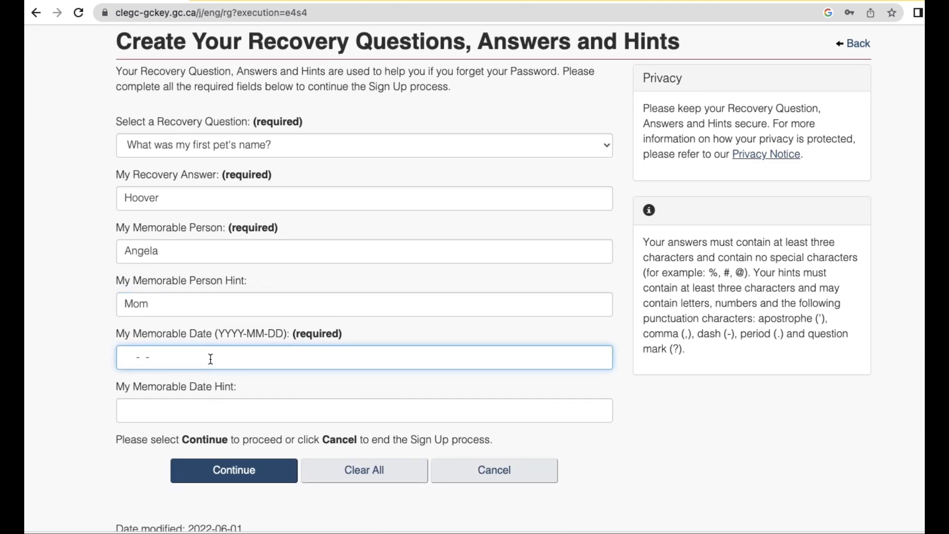
type("0214-")
type("19-")
type("82")
key("BackSpace")
key("BackSpace")
key("BackSpace")
key("BackSpace")
key("BackSpace")
key("BackSpace")
key("BackSpace")
key("BackSpace")
type("1982-02-14")
left_click(217, 412)
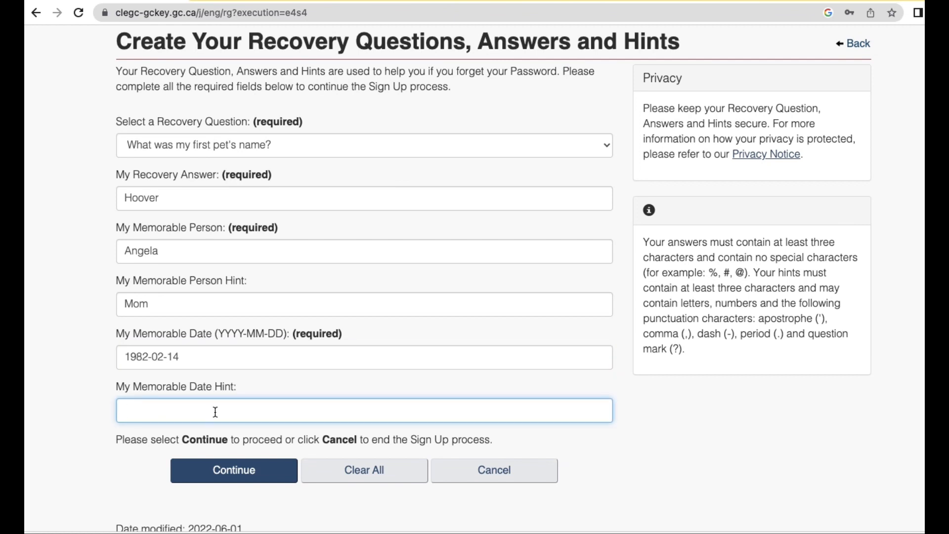
type("Vak")
key("BackSpace")
type("entiner")
key("BackSpace")
Submit the recovery answers and enter the recovery e-mail address in both e-mail fields.
left_click(249, 471)
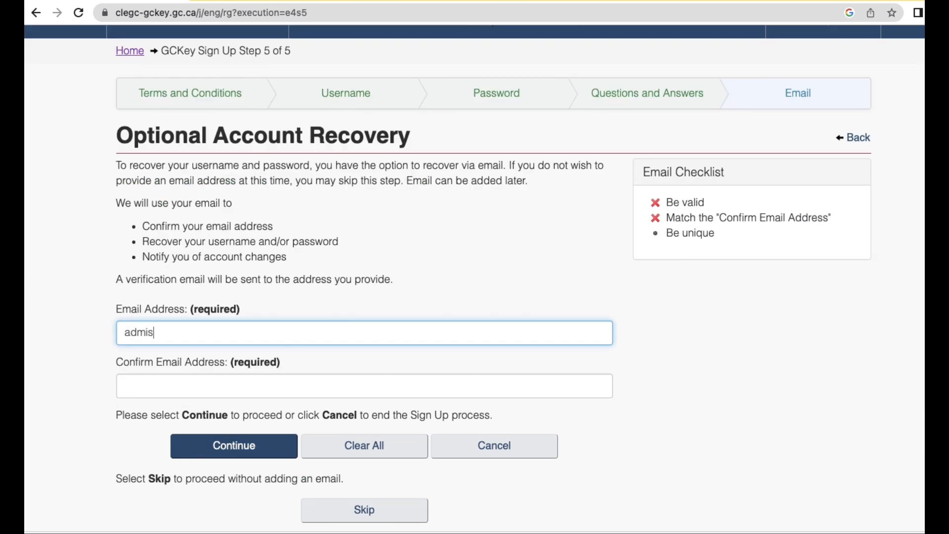
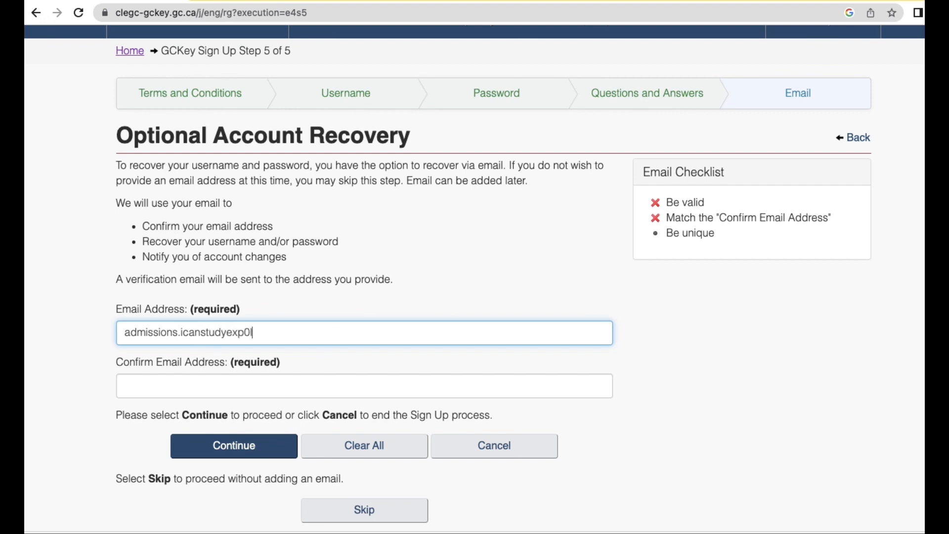
key("Tab")
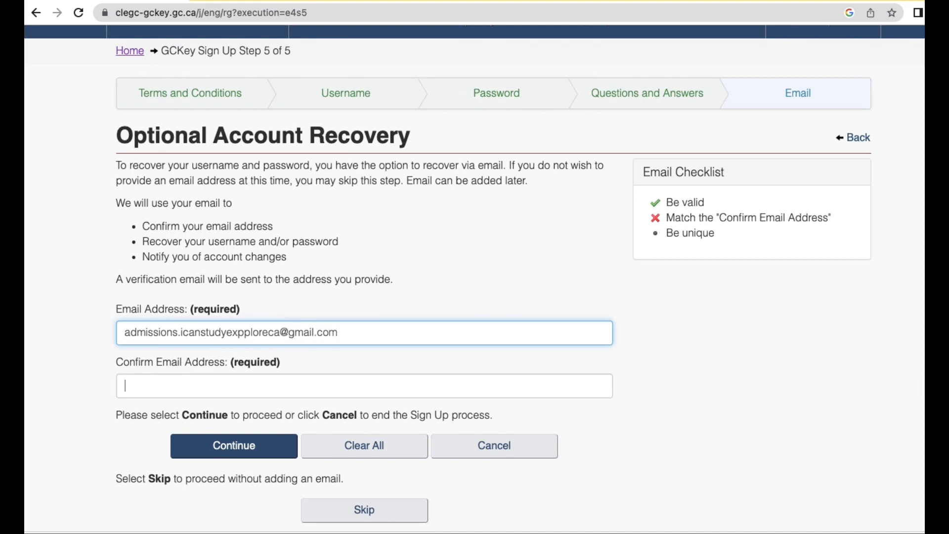
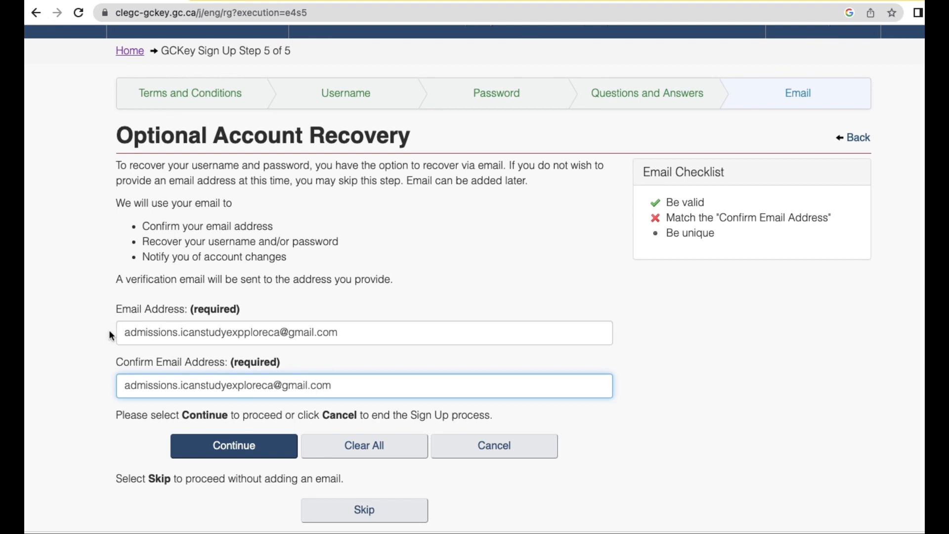
left_click(213, 447)
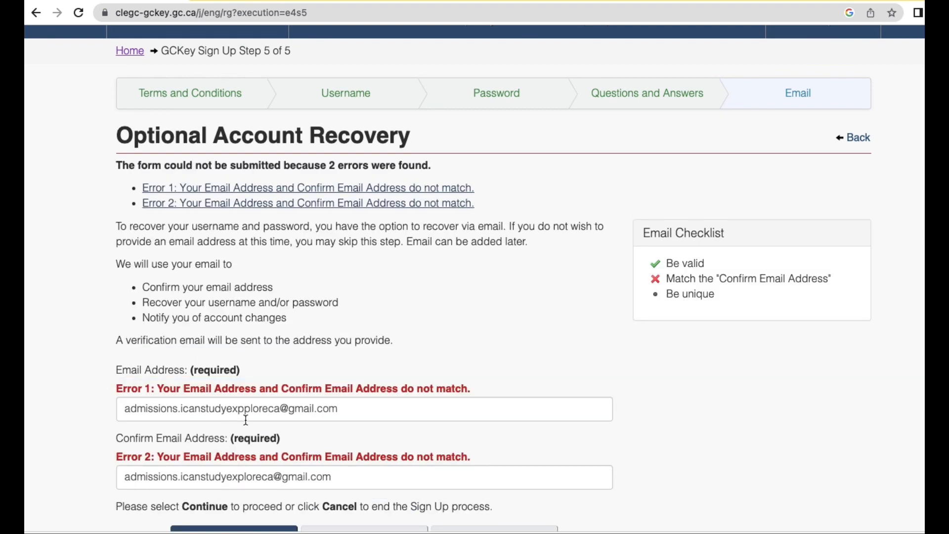
Remove the extra letter from the mismatched e-mail, resubmit, and continue past Sign Up Complete.
scroll(249, 417, "down", 1)
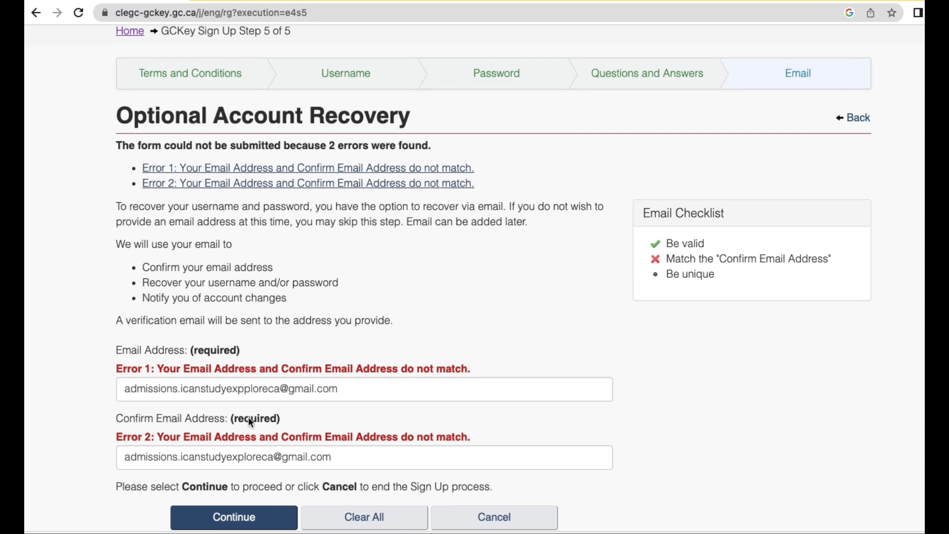
left_click(244, 386)
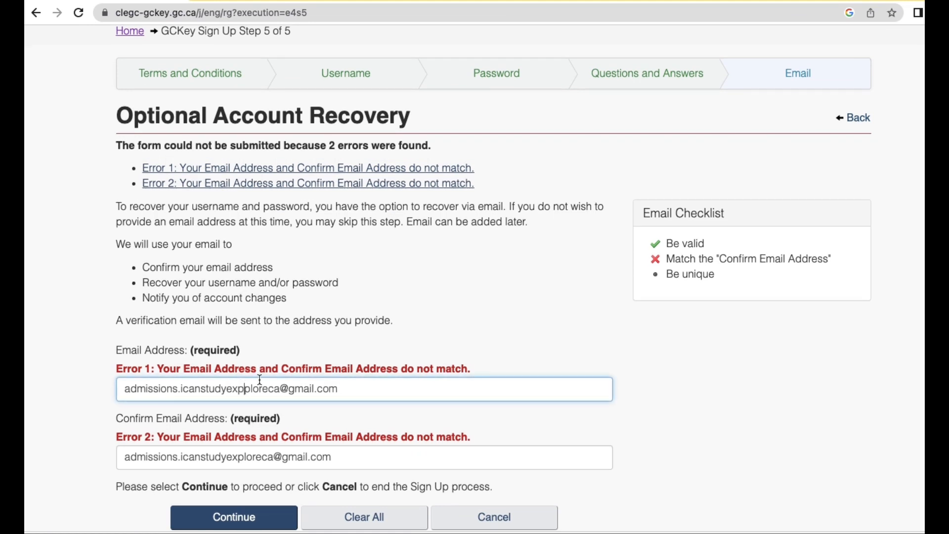
key("BackSpace")
scroll(267, 445, "down", 4)
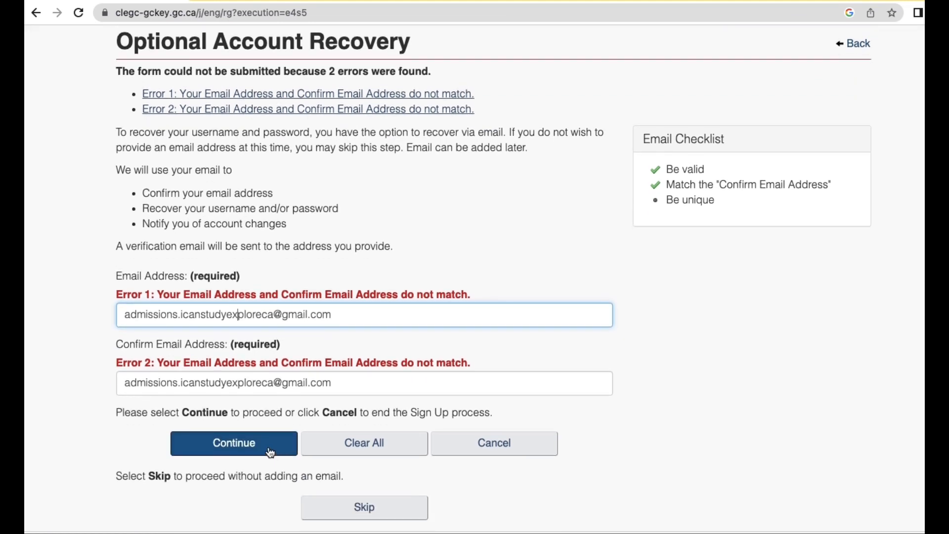
left_click(267, 448)
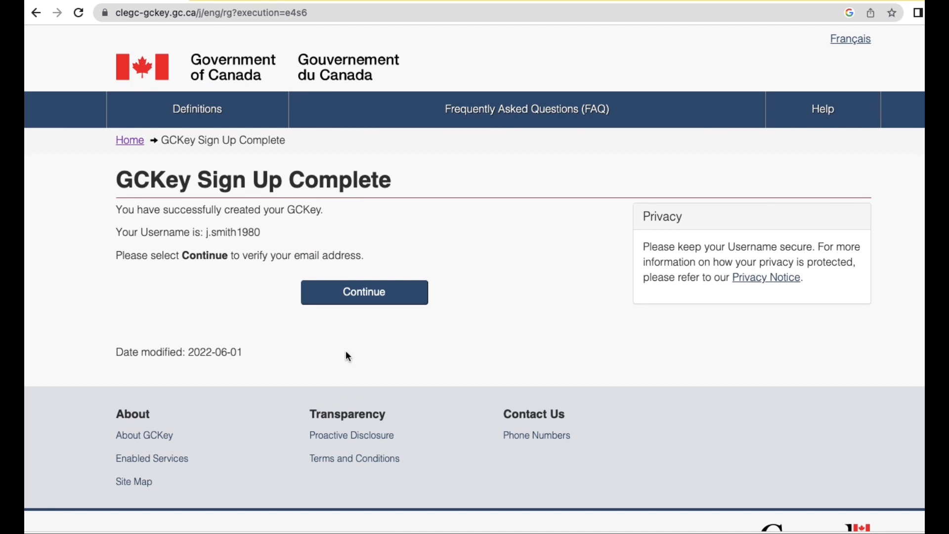
left_click(355, 294)
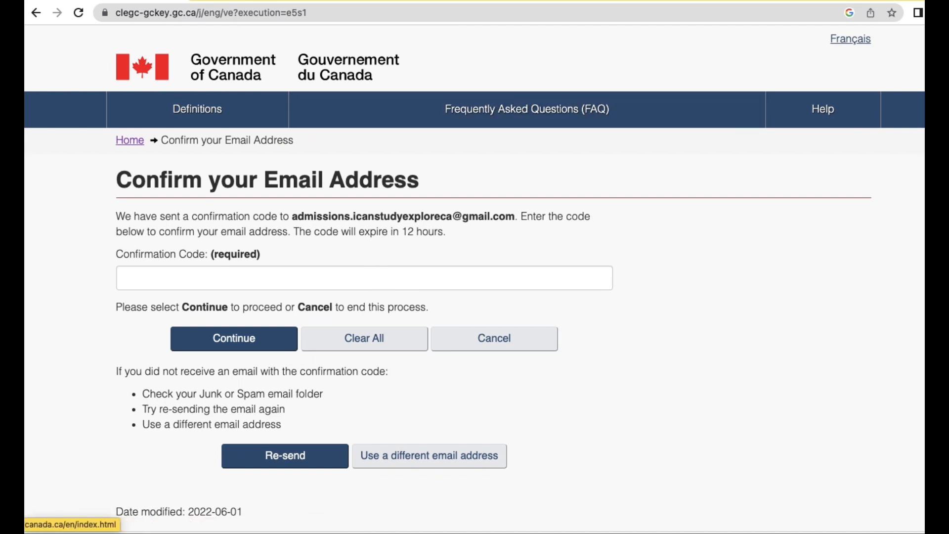
Copy the GCKey confirmation code from the e-mail in Gmail.
mouse_move(278, 3)
left_click(263, 23)
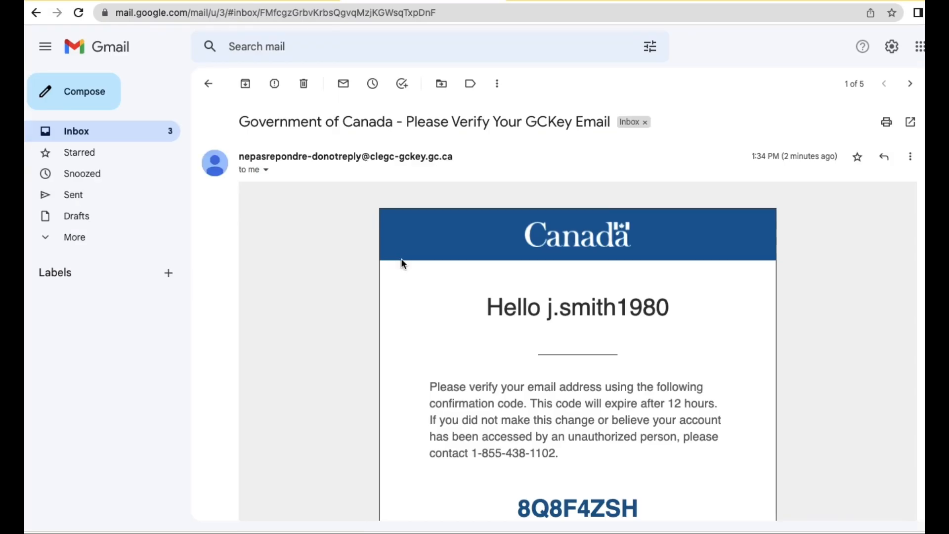
scroll(405, 270, "down", 2)
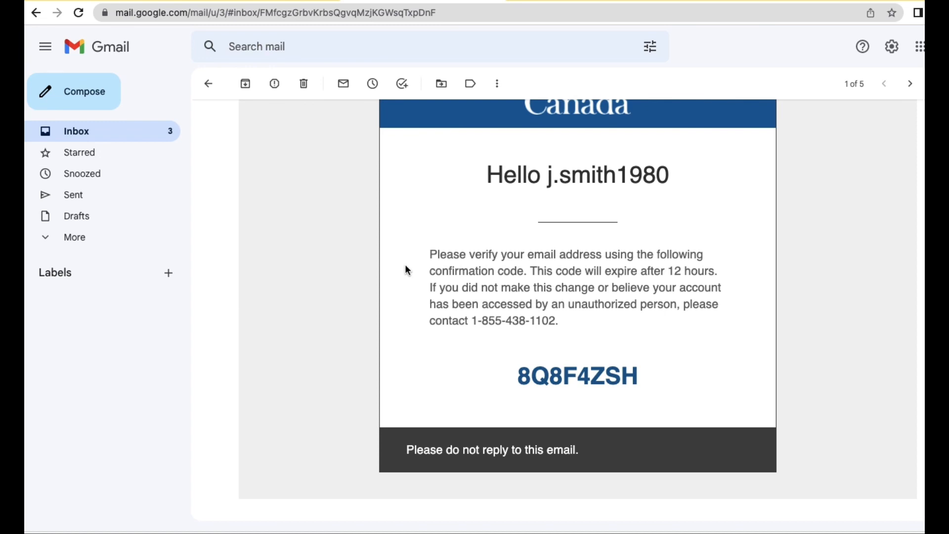
scroll(406, 270, "down", 1)
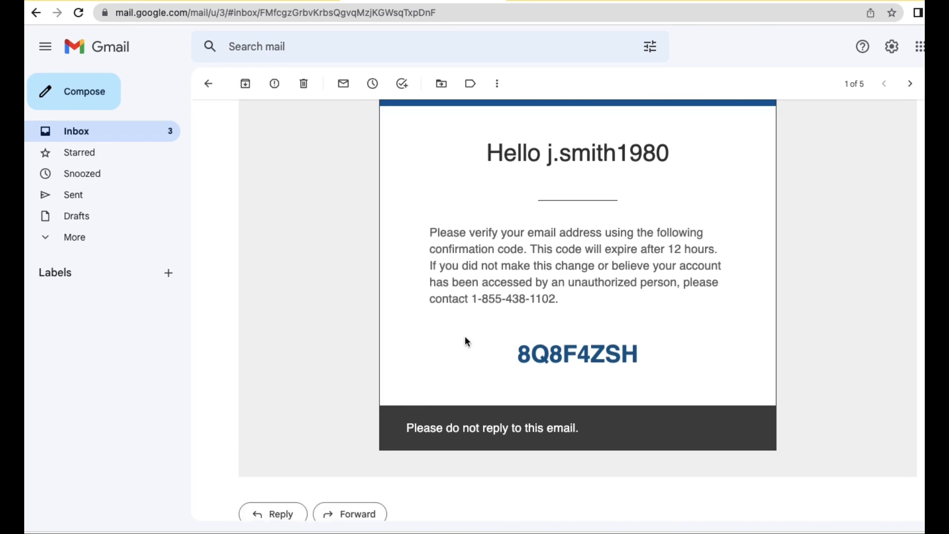
left_click_drag(649, 356, 514, 352)
key("cmd+c")
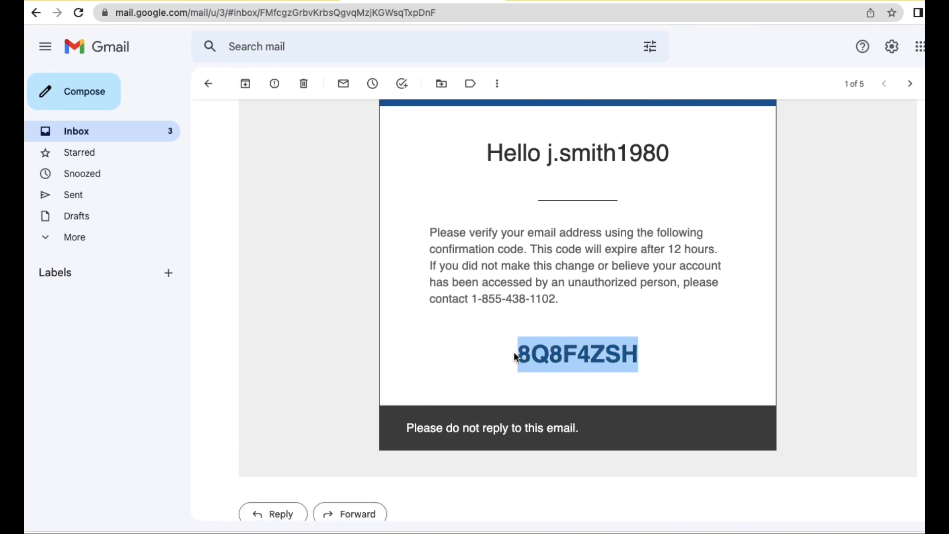
right_click(560, 351)
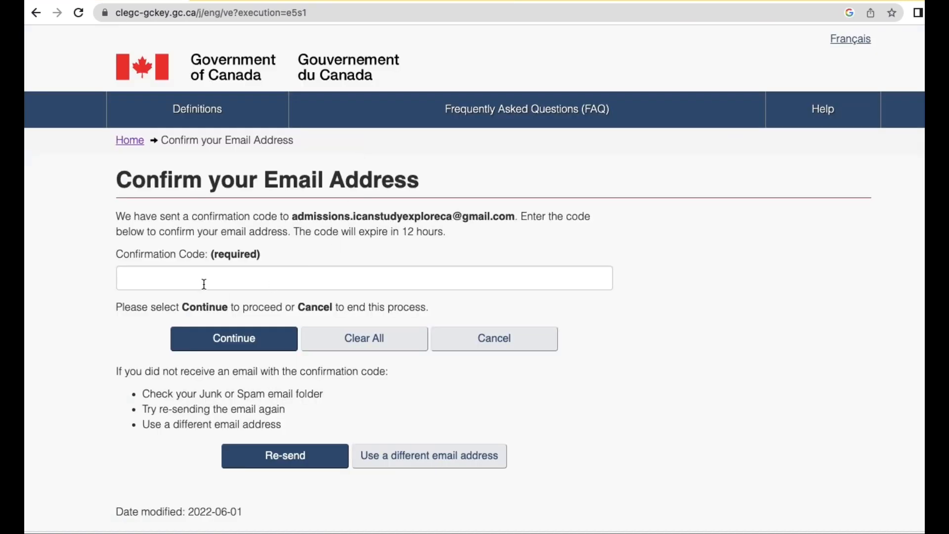
Paste the code into the Confirmation Code field, submit it, and return to the Government of Canada service.
right_click(199, 280)
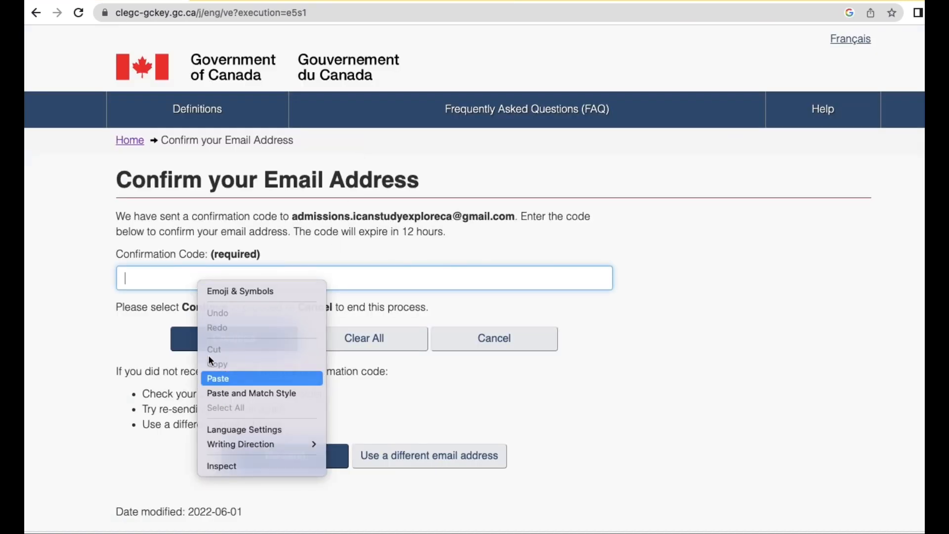
left_click(213, 378)
left_click(228, 341)
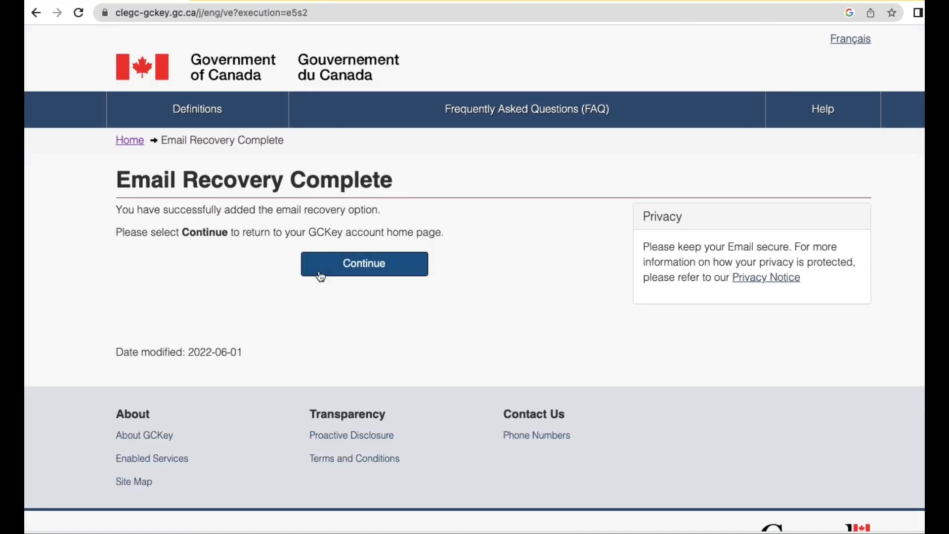
left_click(348, 266)
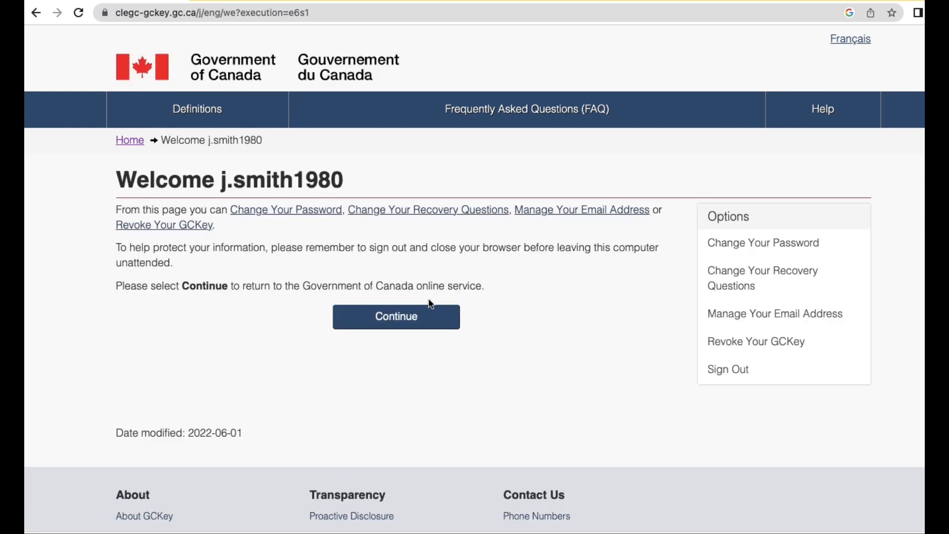
left_click(408, 316)
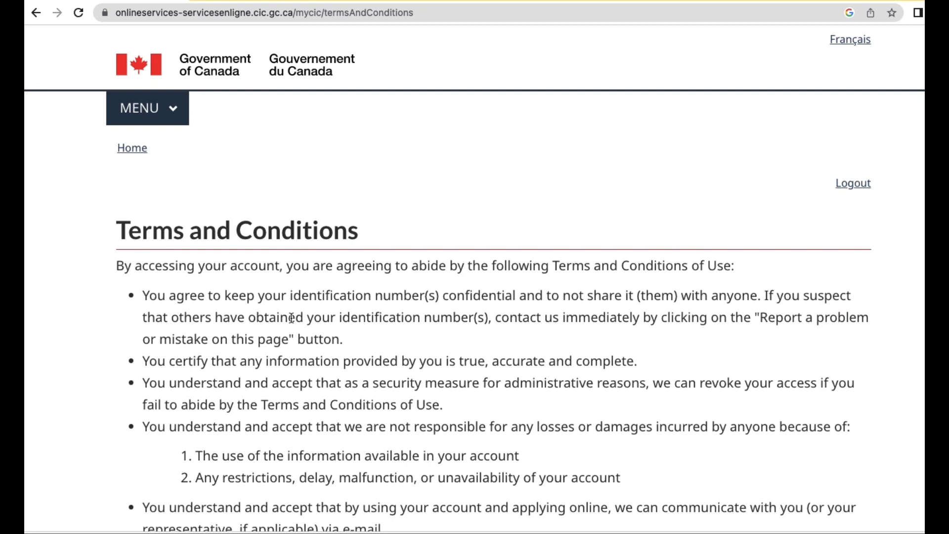
Accept IRCC's Terms and Conditions at the bottom of the page.
scroll(409, 309, "down", 15)
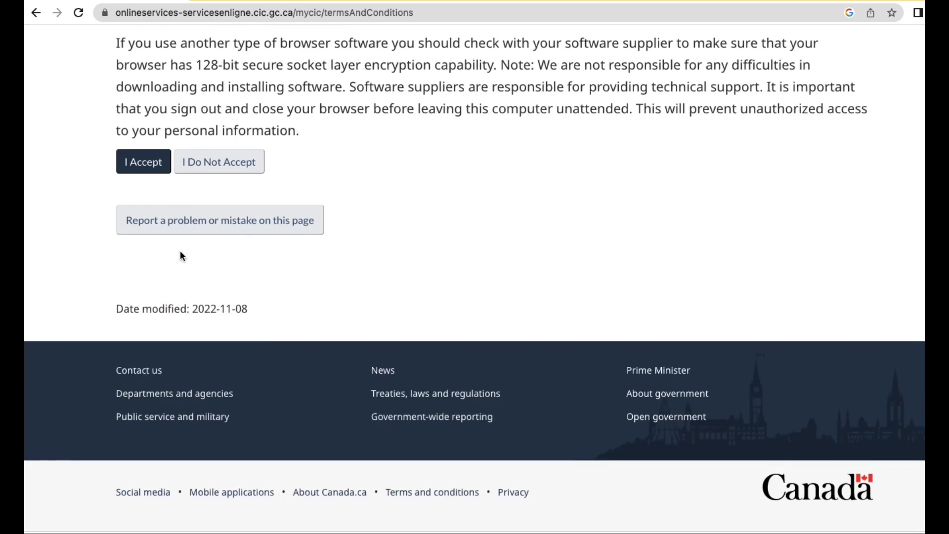
left_click(145, 166)
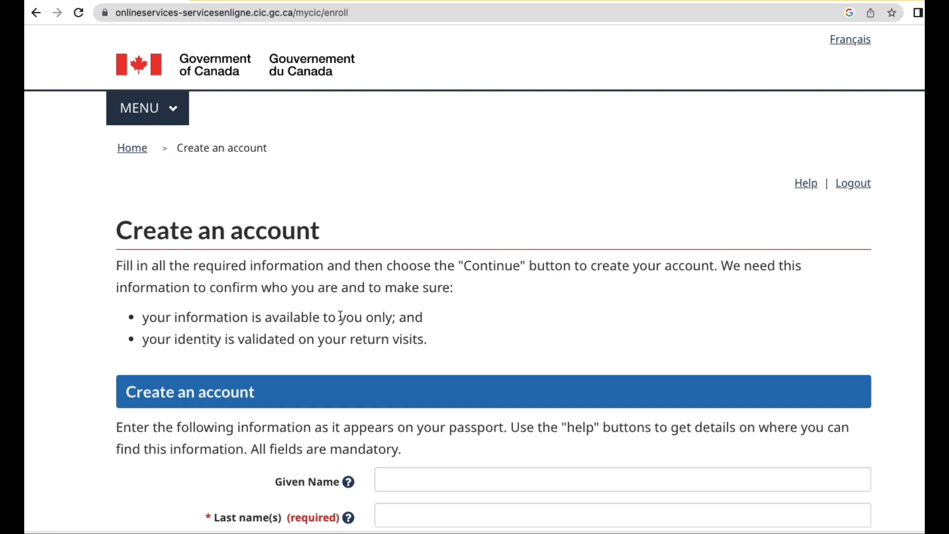
Enter the account holder's given name and last name as on the passport.
scroll(339, 312, "down", 5)
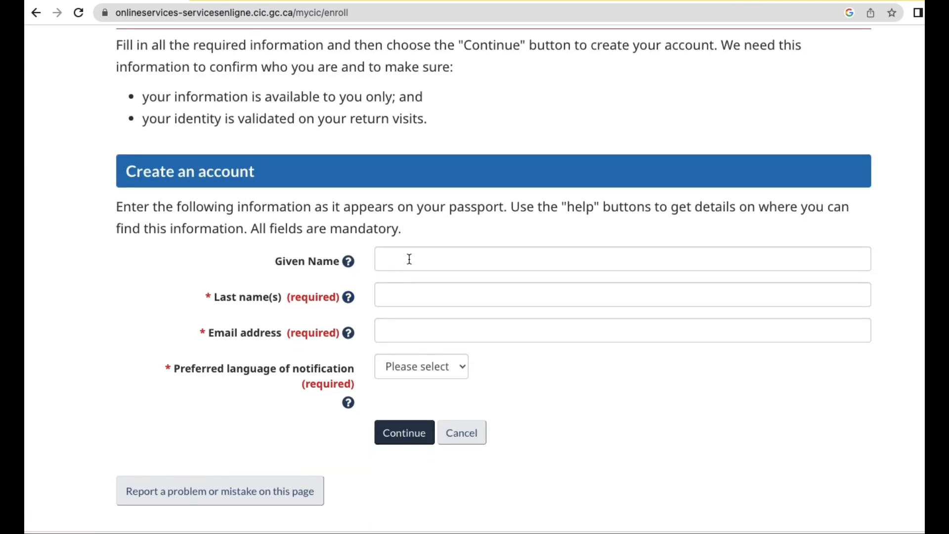
left_click(410, 259)
type("John")
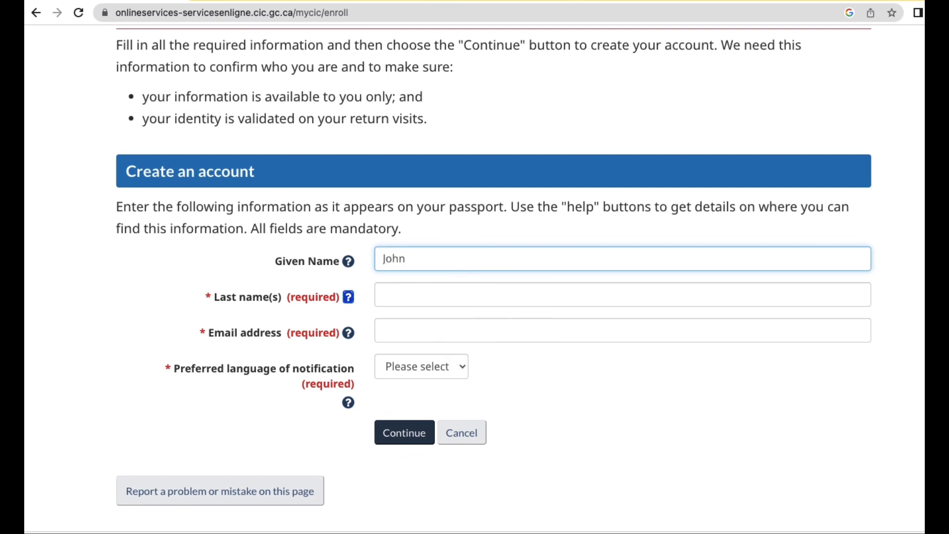
key("Tab")
left_click(424, 294)
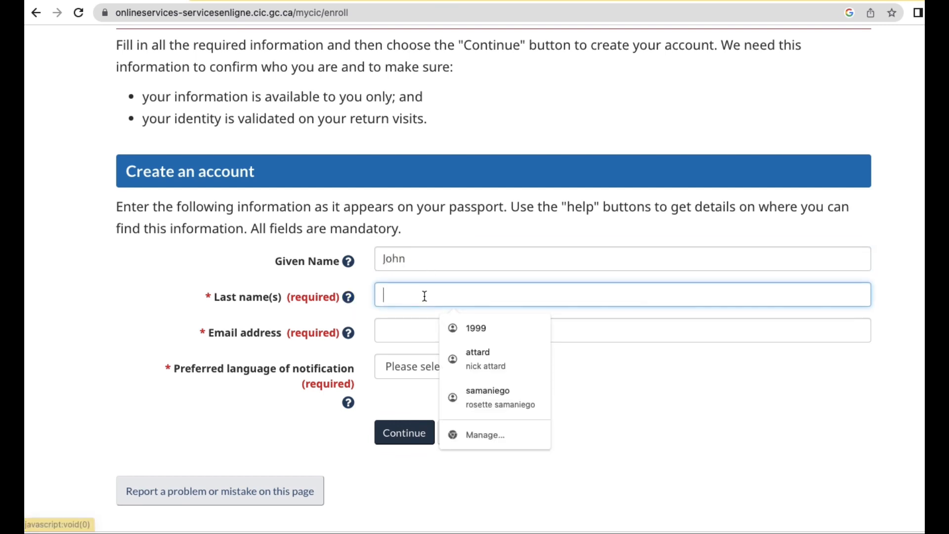
type("Smith")
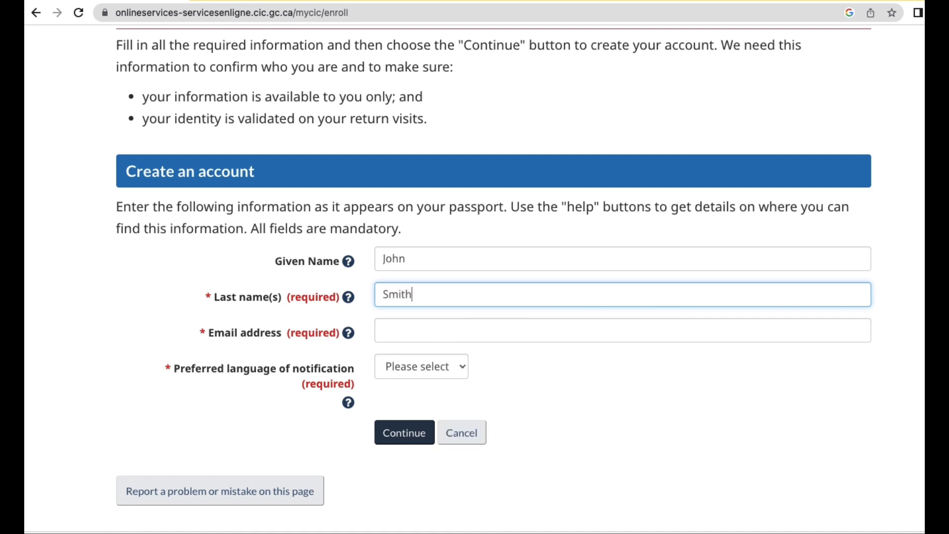
Enter the account e-mail address, choose English for notifications, and submit the account details.
left_click(436, 335)
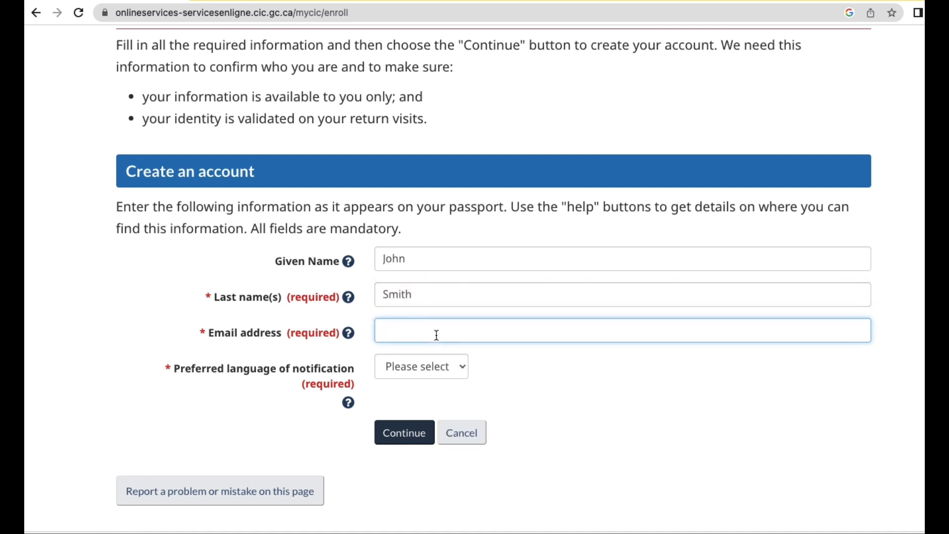
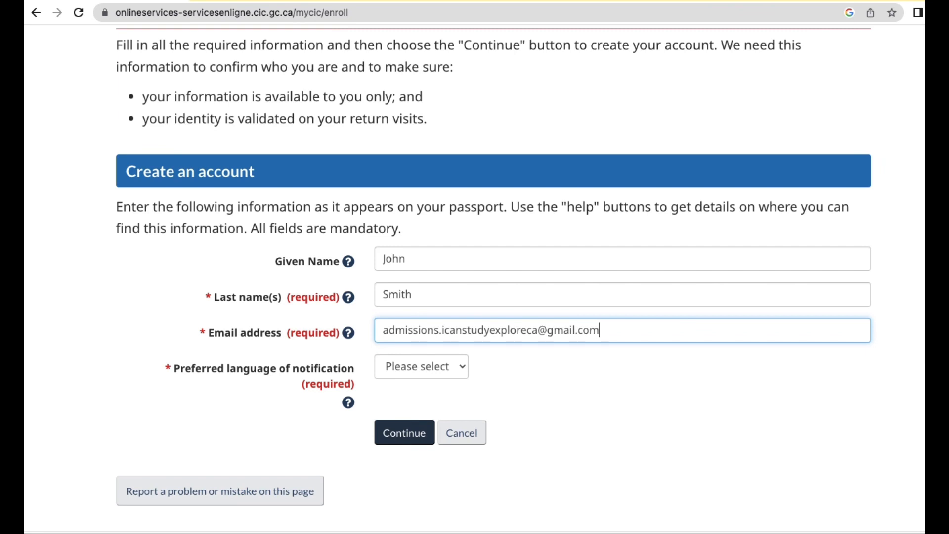
left_click(405, 368)
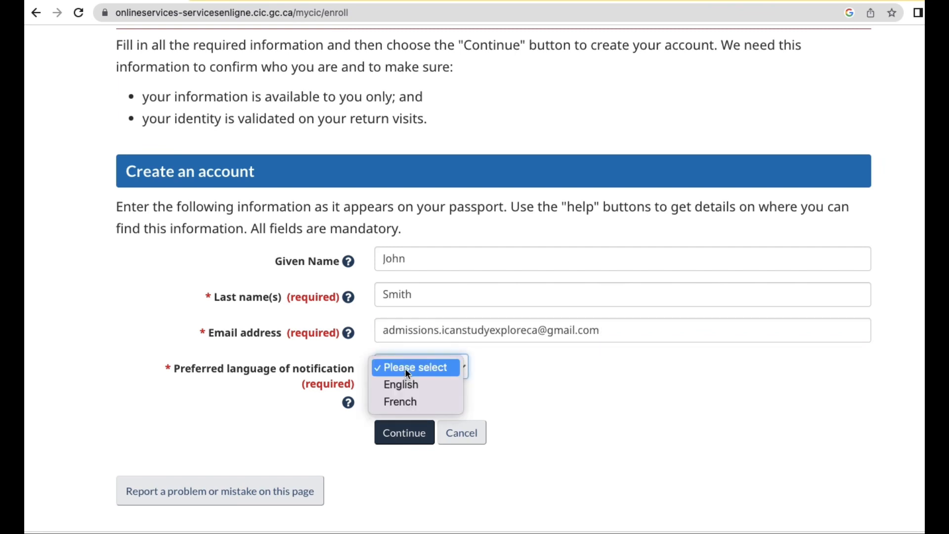
left_click(405, 378)
left_click(402, 433)
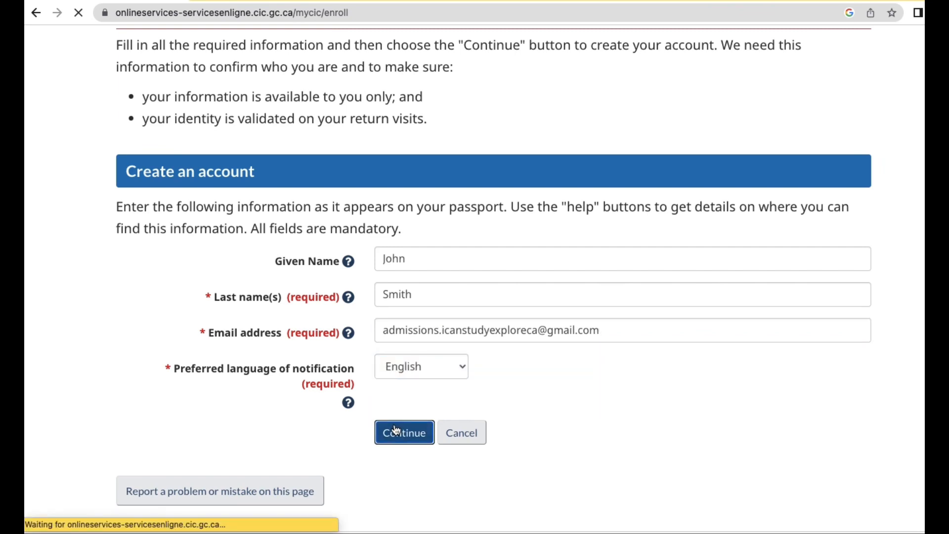
Set security question 1 to 'What's my birthday?' and enter the birth date as its answer.
scroll(395, 425, "down", 5)
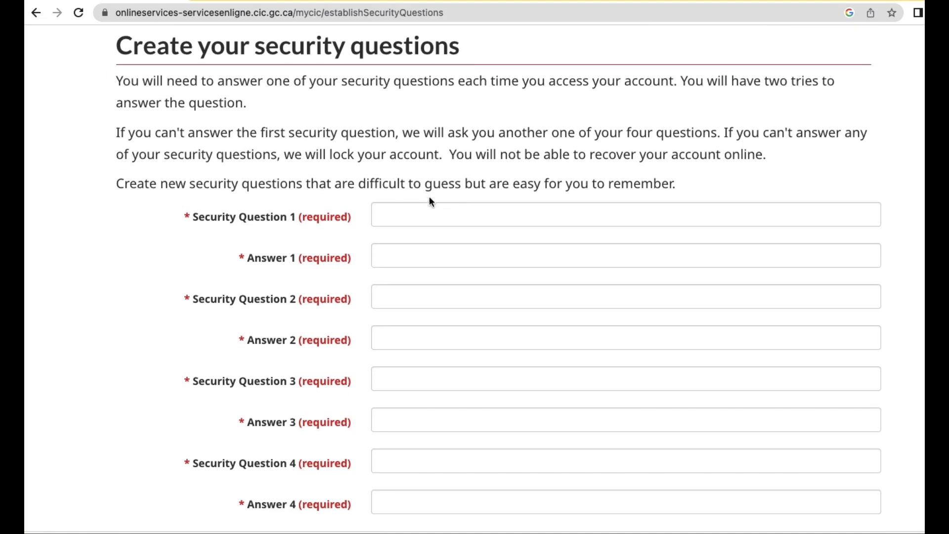
left_click(409, 213)
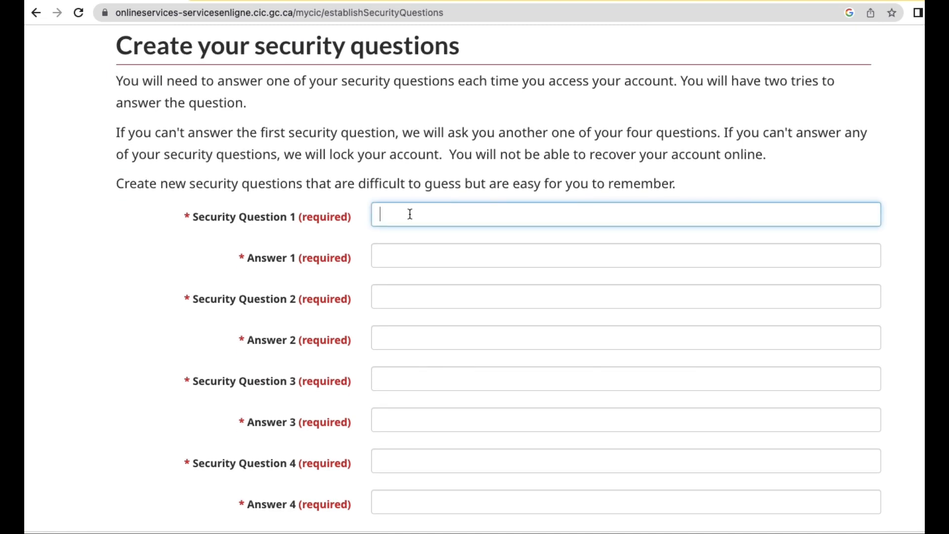
scroll(421, 292, "down", 8)
scroll(422, 289, "up", 11)
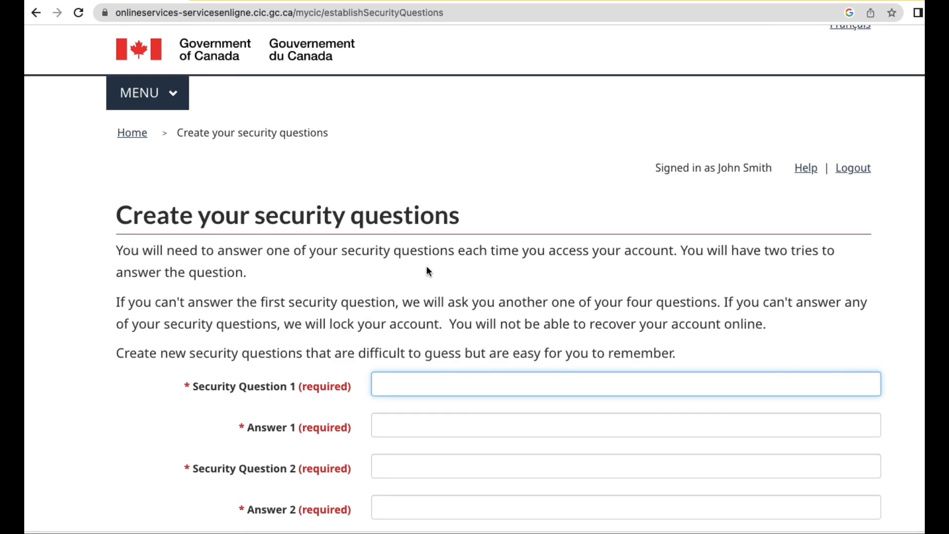
scroll(426, 269, "down", 1)
scroll(380, 339, "down", 2)
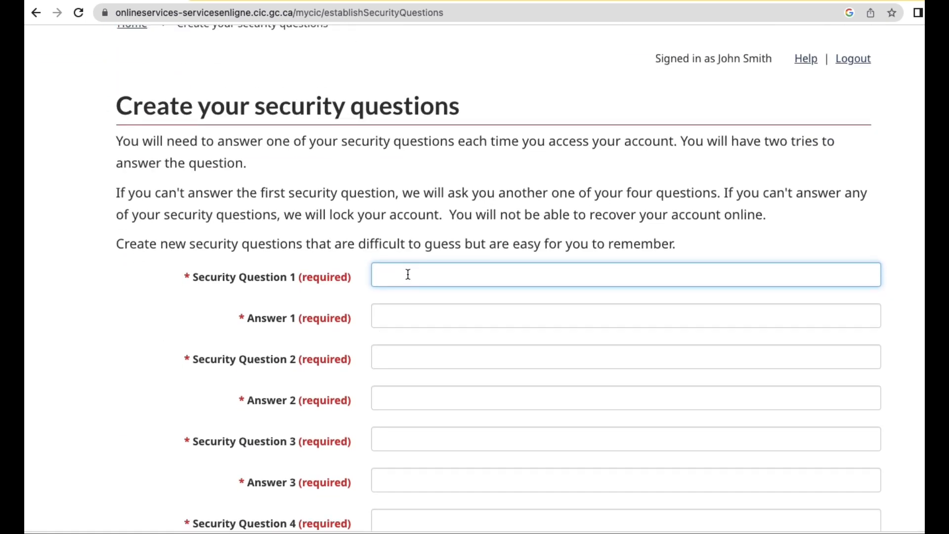
type("What's my birthday?")
left_click(442, 313)
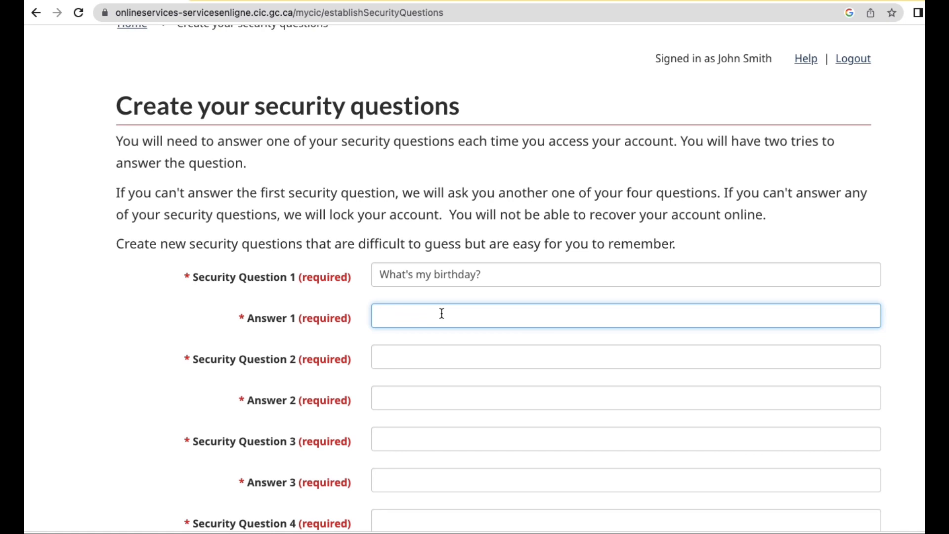
type("February 14, 1982")
left_click(426, 350)
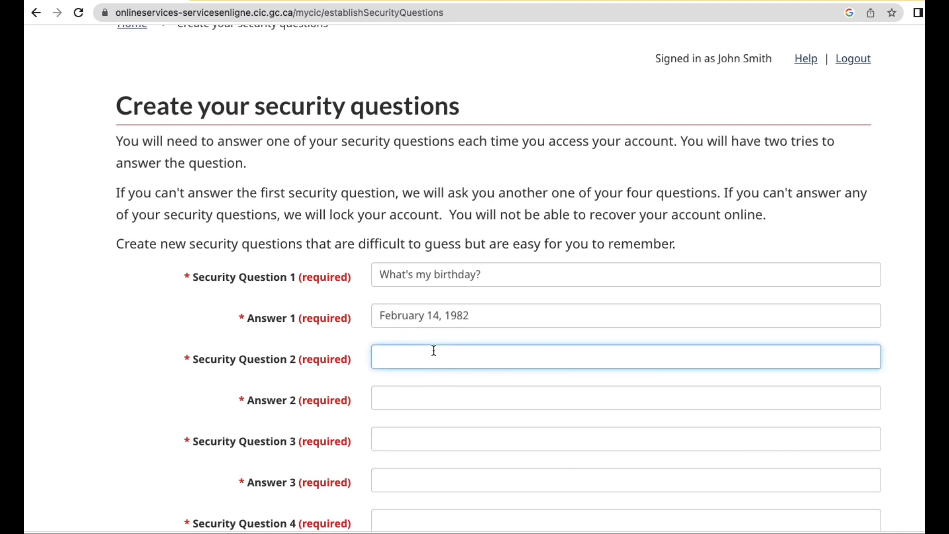
Write security question 2 asking for the name of my first pet, and enter the answer.
scroll(435, 353, "down", 3)
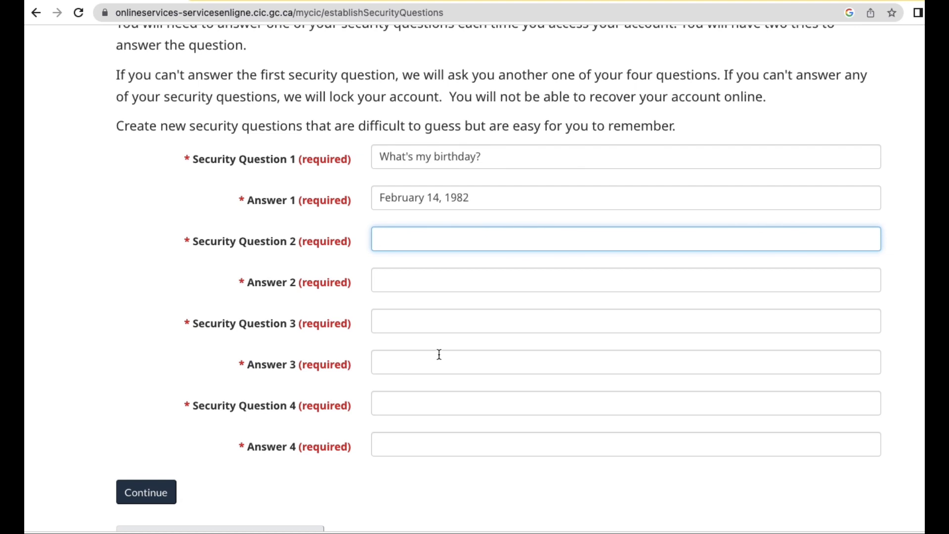
type("What's the name of")
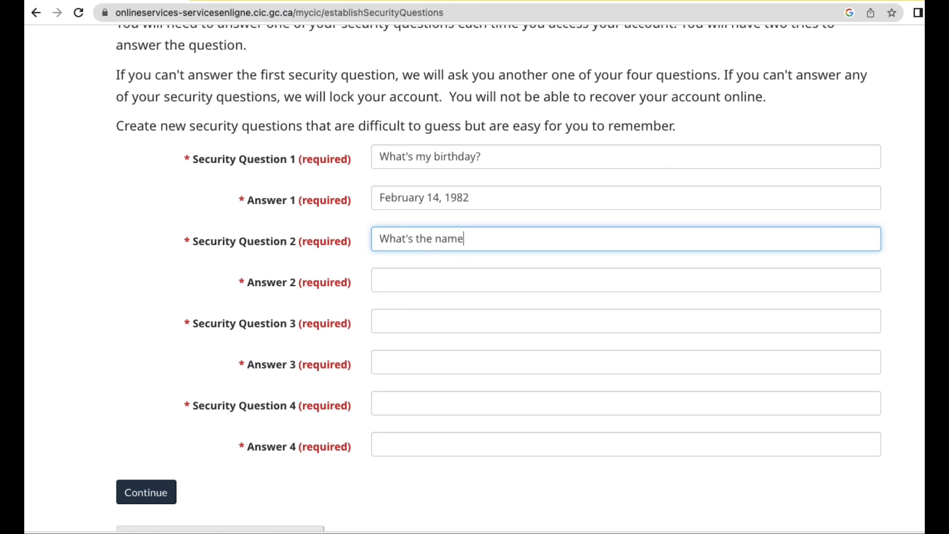
key("BackSpace")
key("BackSpace")
type("of my first pet?")
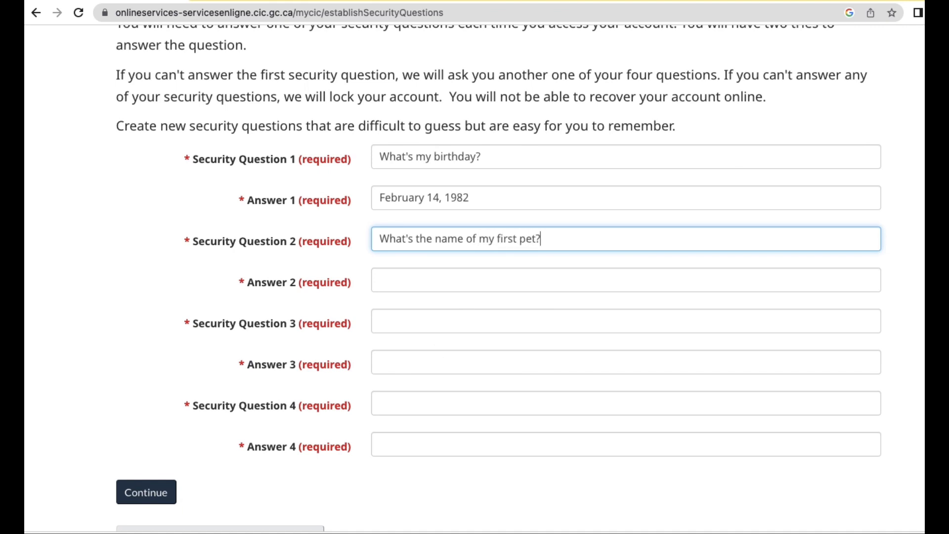
left_click(435, 281)
type("Hoover")
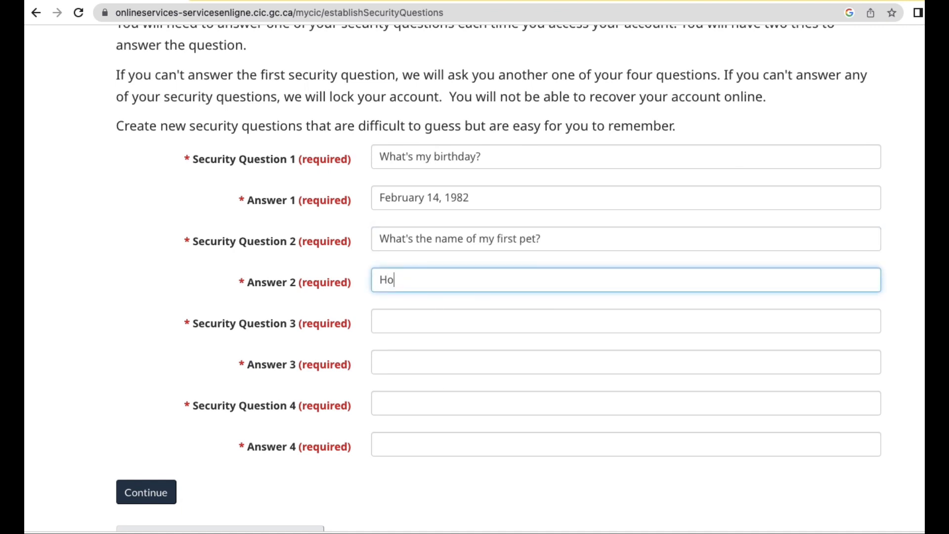
Set security question 3 to 'Who's your boyfriend?' and enter the answer.
left_click(436, 323)
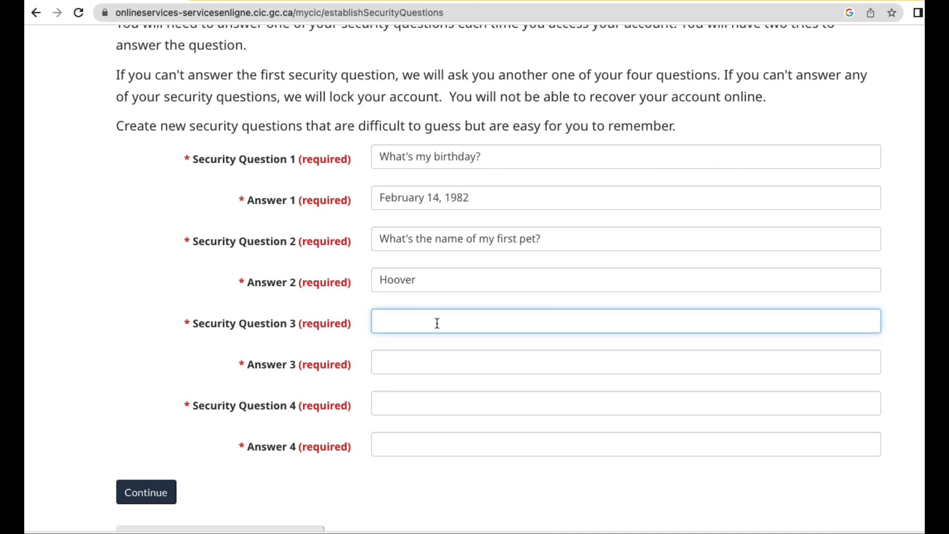
type("Who's your boyfriend")
left_click(402, 358)
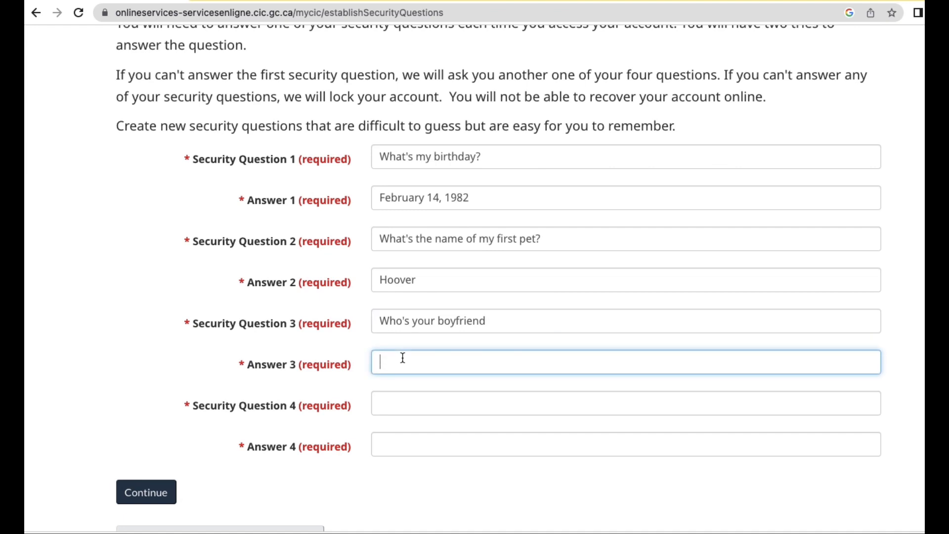
type("Jack")
left_click(513, 322)
type("?")
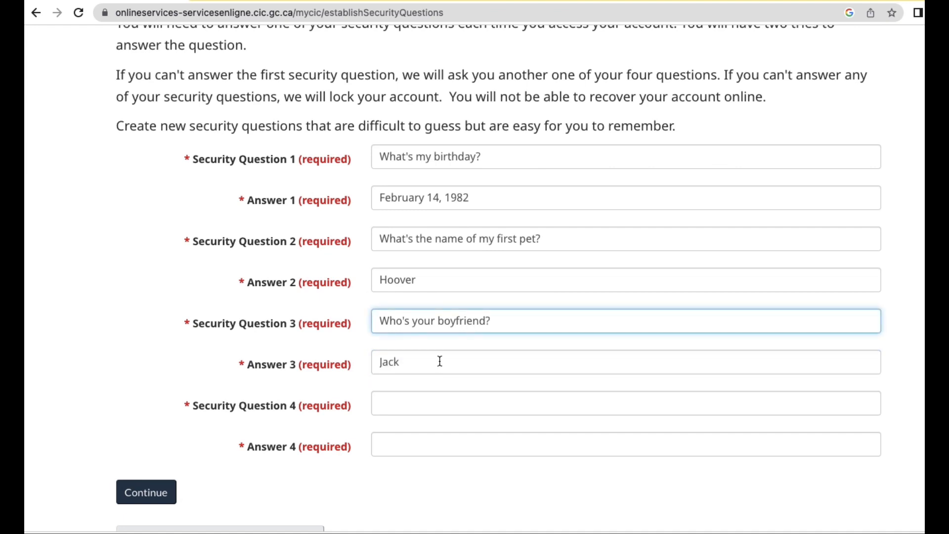
Set security question 4 to 'What street do you live on?' and enter the street name.
left_click(415, 394)
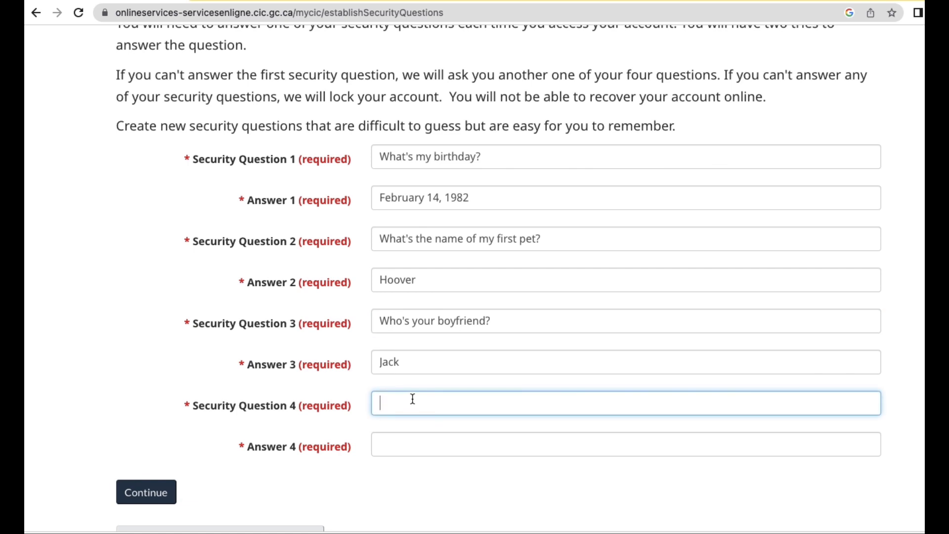
type("What street do you live on?")
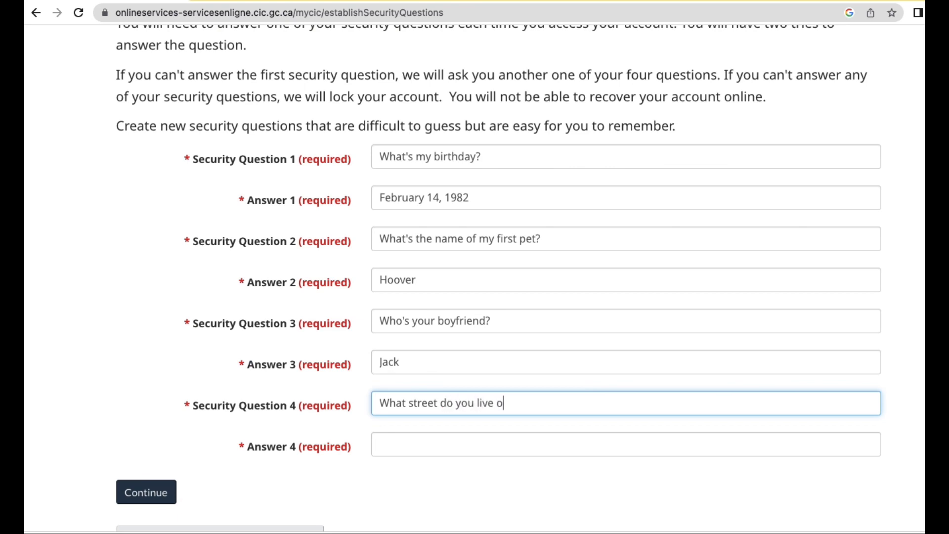
left_click(412, 439)
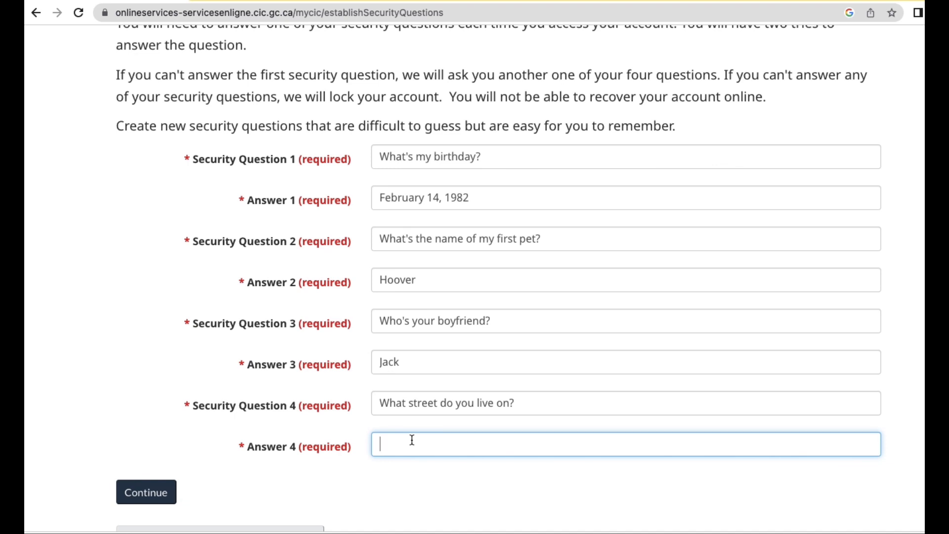
type("Whiting")
scroll(307, 445, "down", 3)
Submit the security questions, then clear the rejected first answer after the validation error.
left_click(153, 428)
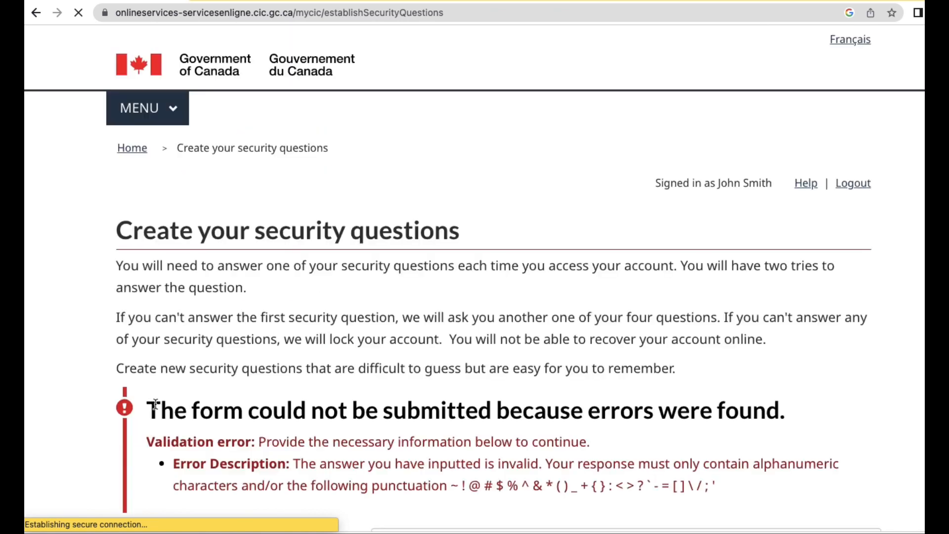
scroll(242, 363, "down", 7)
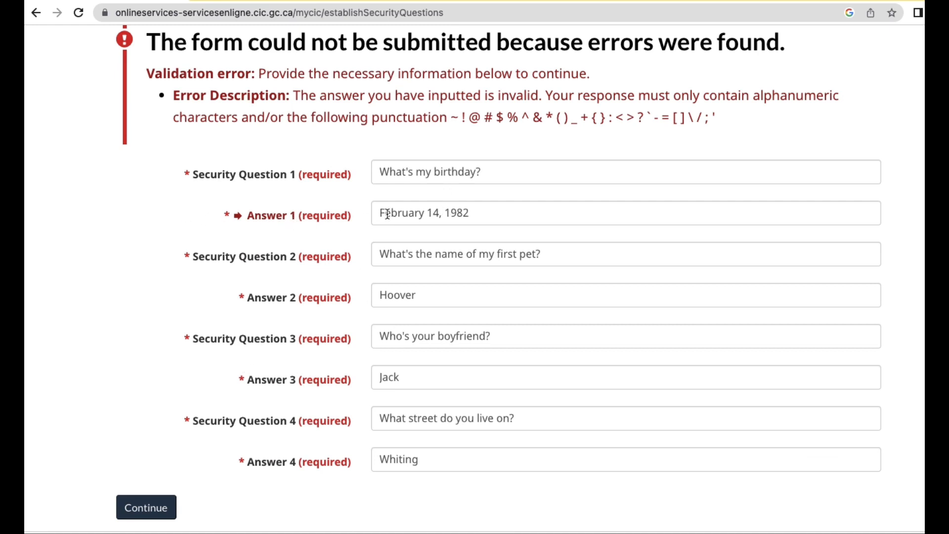
left_click(428, 213)
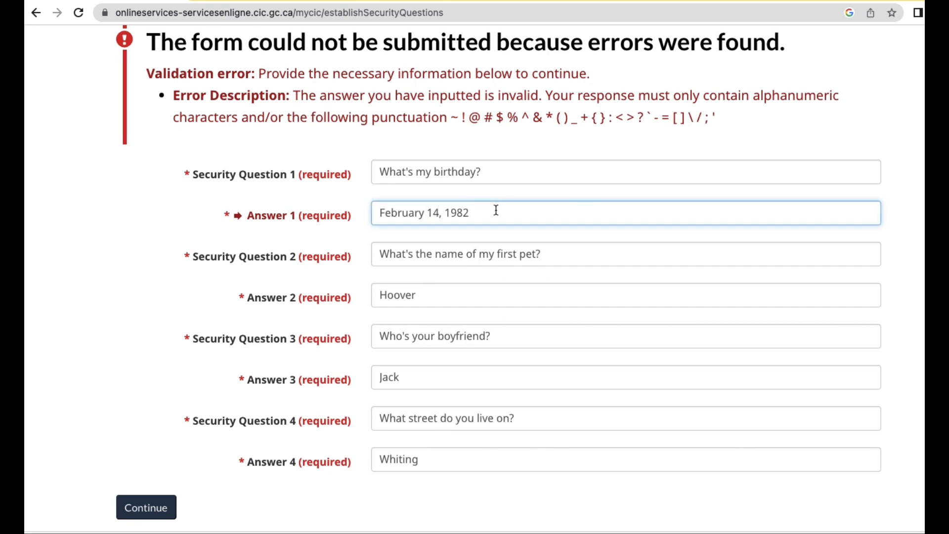
left_click_drag(496, 210, 329, 221)
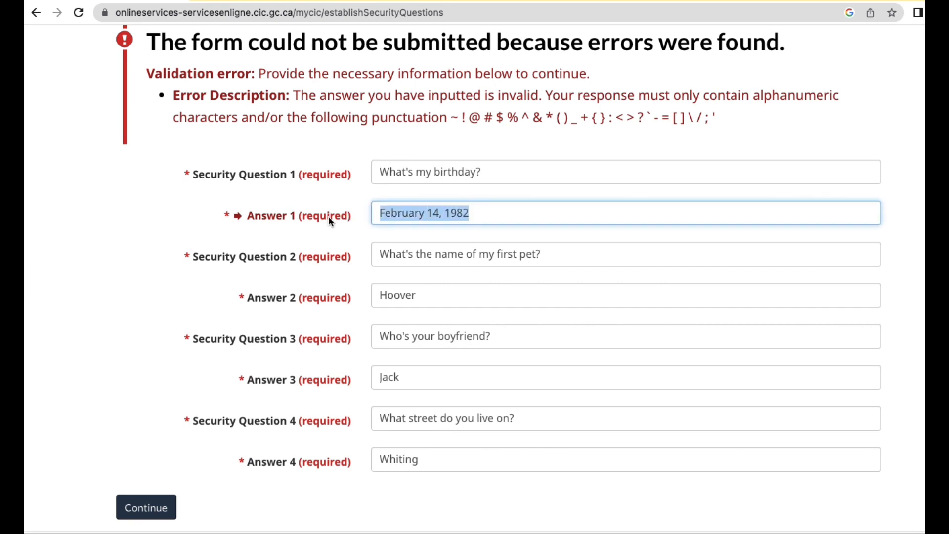
key("BackSpace")
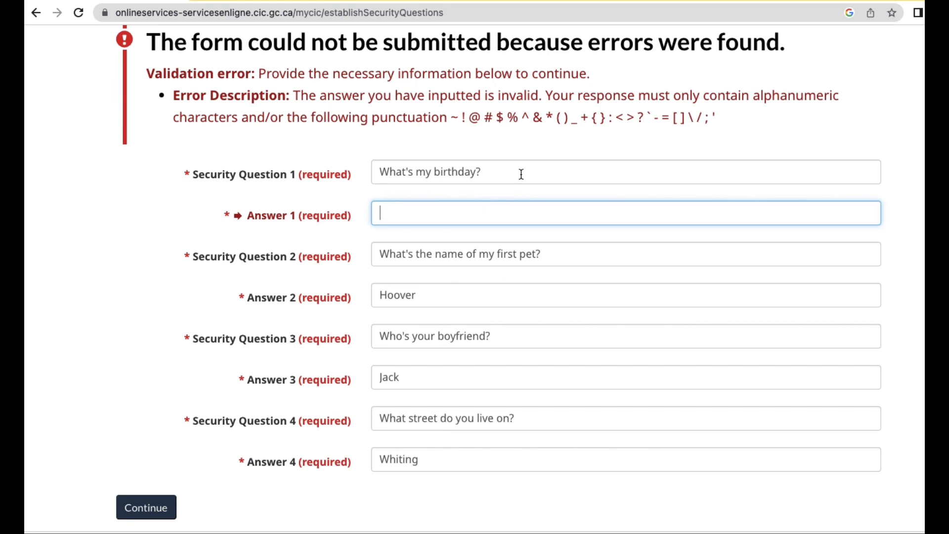
Change security question 1 to 'Name of my father', enter a name as its answer, and resubmit.
left_click_drag(519, 175, 313, 149)
type("Name of ")
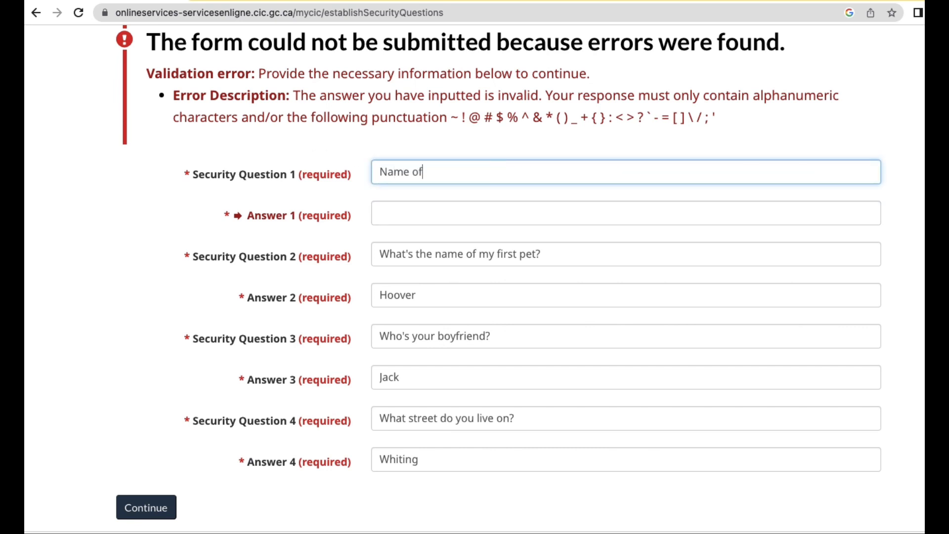
type("my father")
left_click(394, 214)
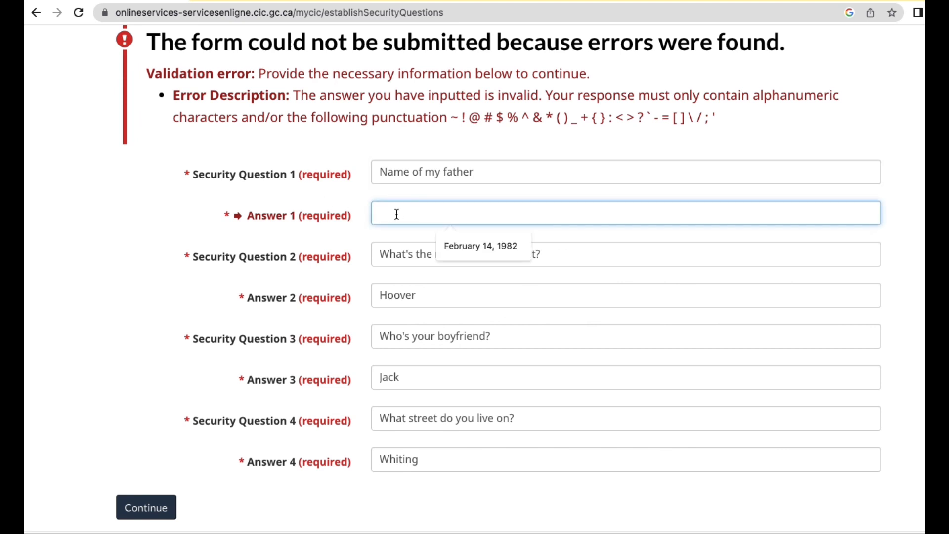
type("Juasn")
key("BackSpace")
key("BackSpace")
type("n")
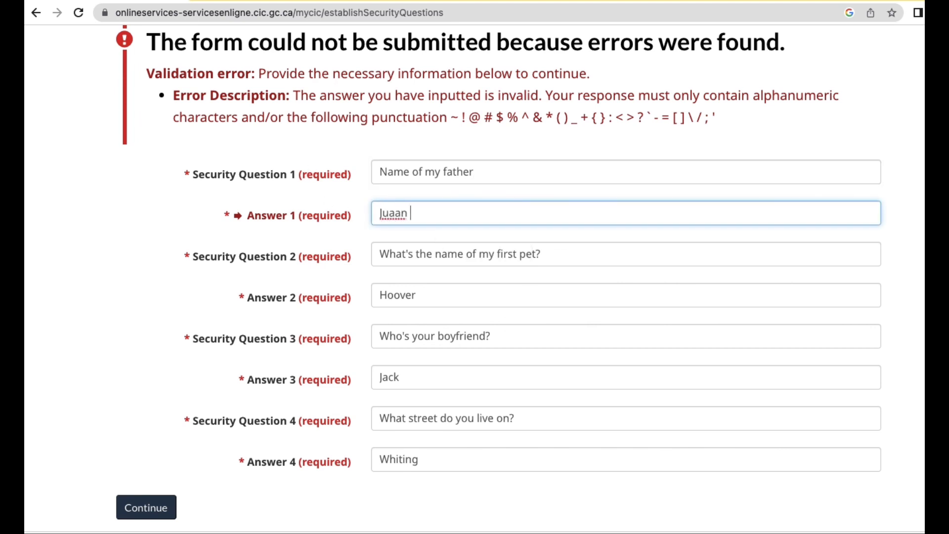
type(" Smith")
left_click(150, 504)
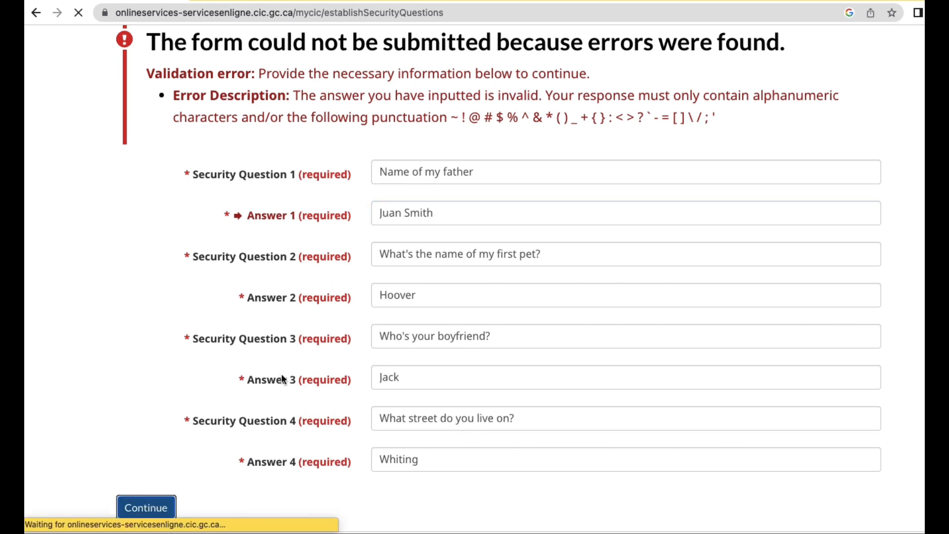
From account home, choose Apply to come to Canada, then 'Visitor visa, study and/or work permit'.
scroll(307, 381, "down", 6)
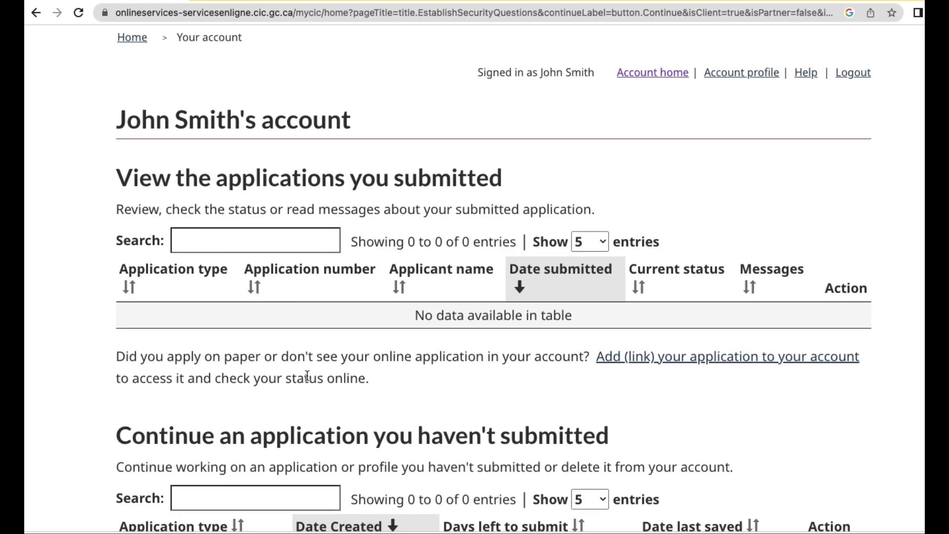
scroll(307, 376, "up", 6)
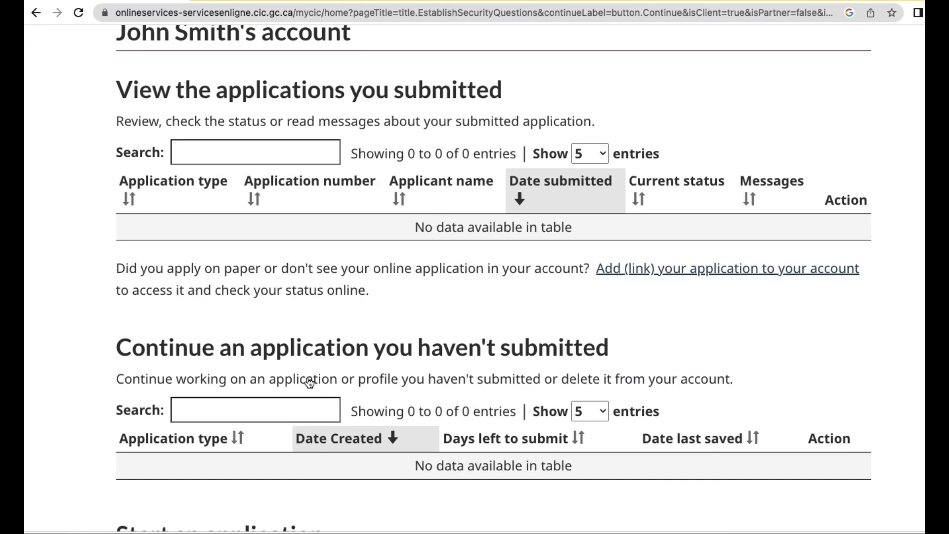
scroll(309, 376, "down", 3)
scroll(309, 375, "down", 3)
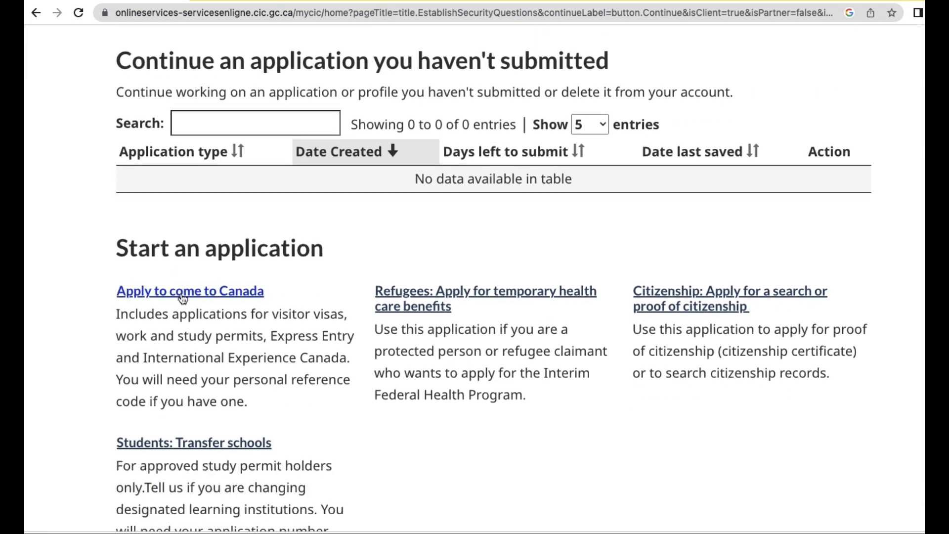
left_click(182, 295)
scroll(201, 368, "down", 5)
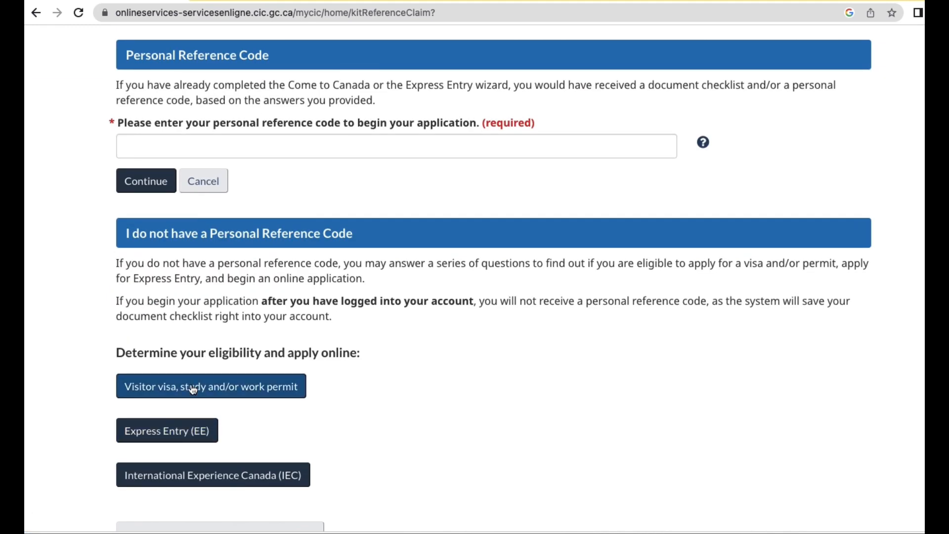
left_click(193, 390)
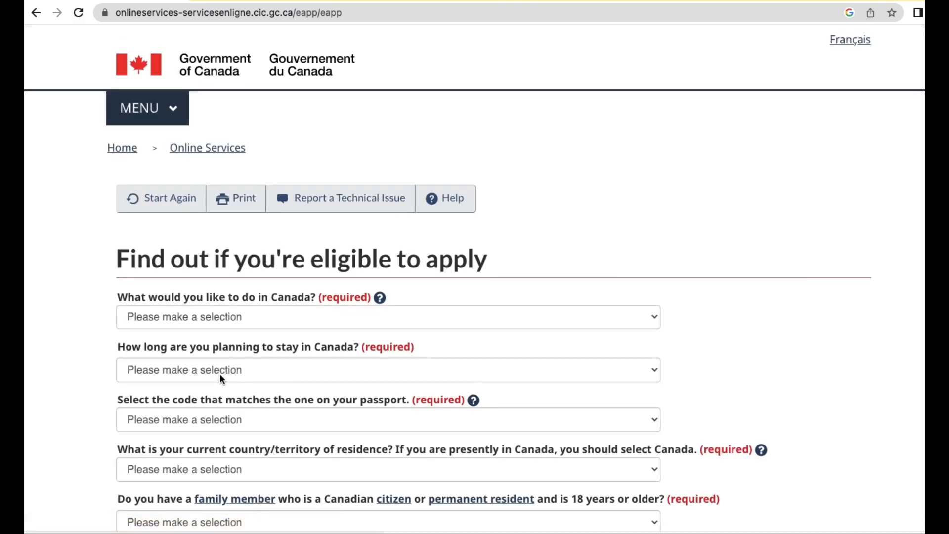
Answer Study as the purpose and 'Temporarily - more than 6 months' as the stay length.
left_click(253, 323)
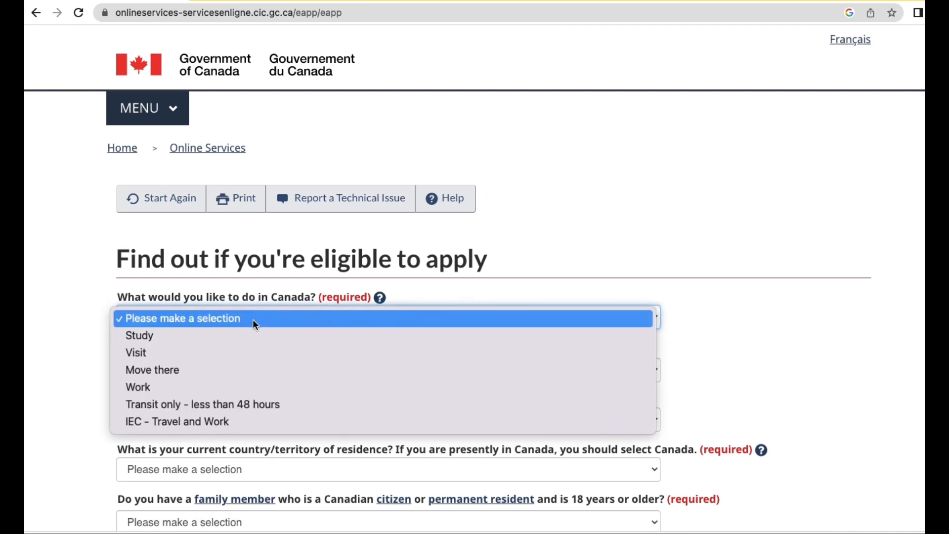
left_click(210, 340)
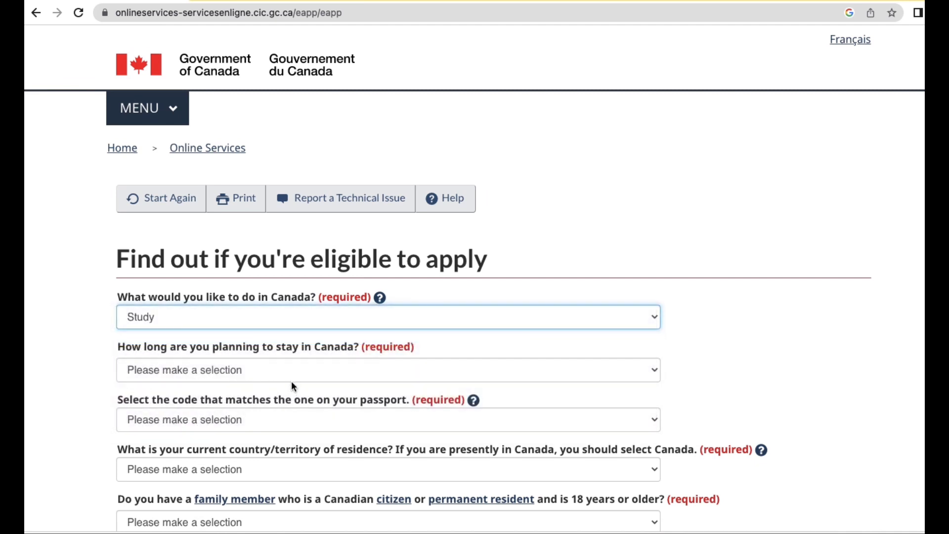
scroll(296, 382, "down", 3)
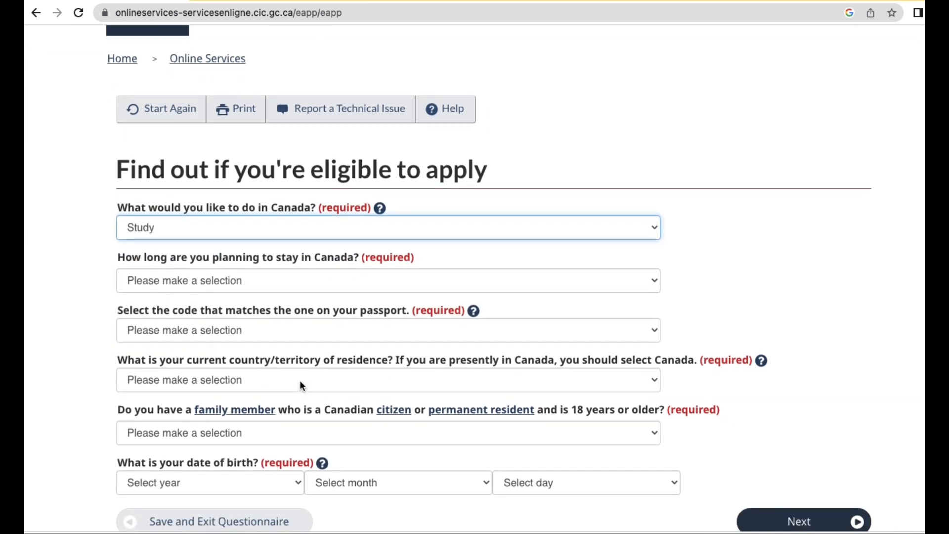
scroll(300, 381, "down", 1)
left_click(245, 260)
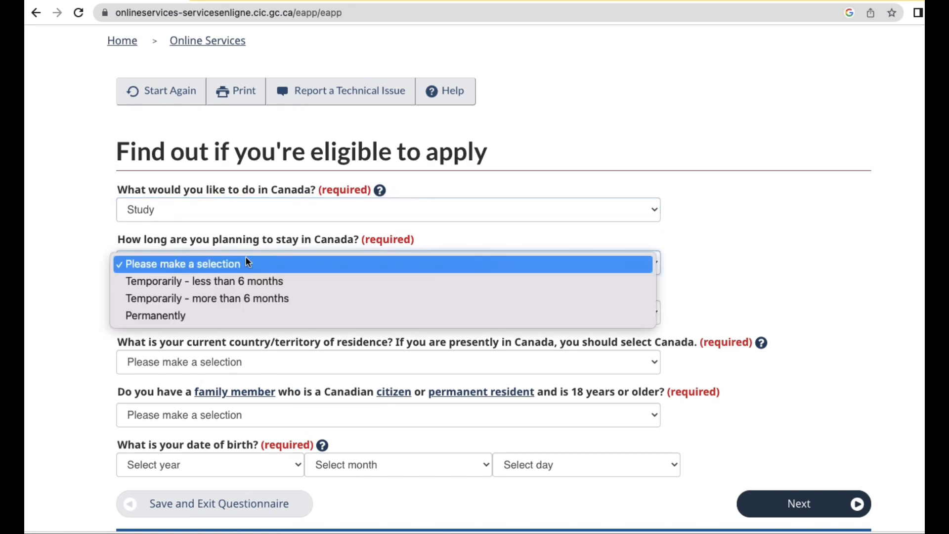
left_click(232, 298)
scroll(239, 324, "down", 3)
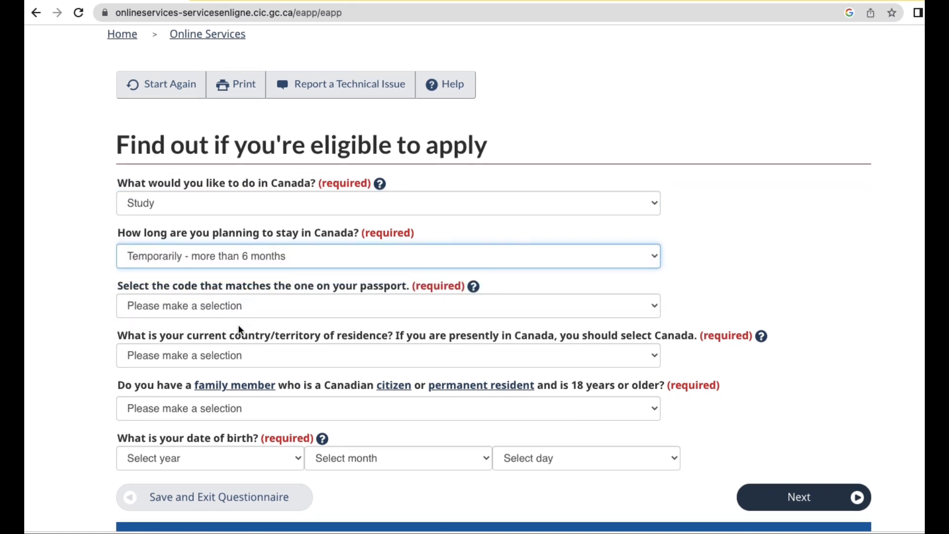
Select PHL (Philippines) as the passport country code.
left_click(239, 218)
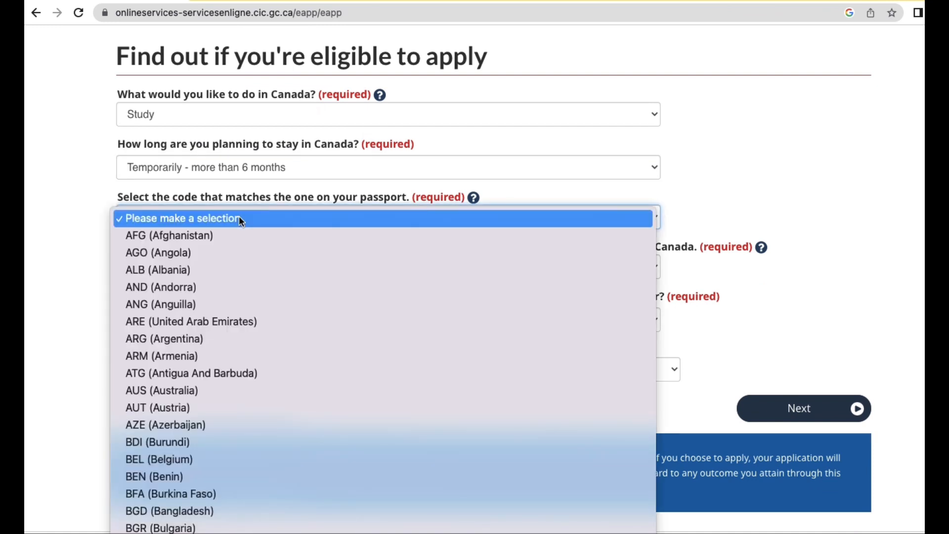
key("Down")
key("Down")
key("Up")
key("Up")
scroll(283, 346, "down", 15)
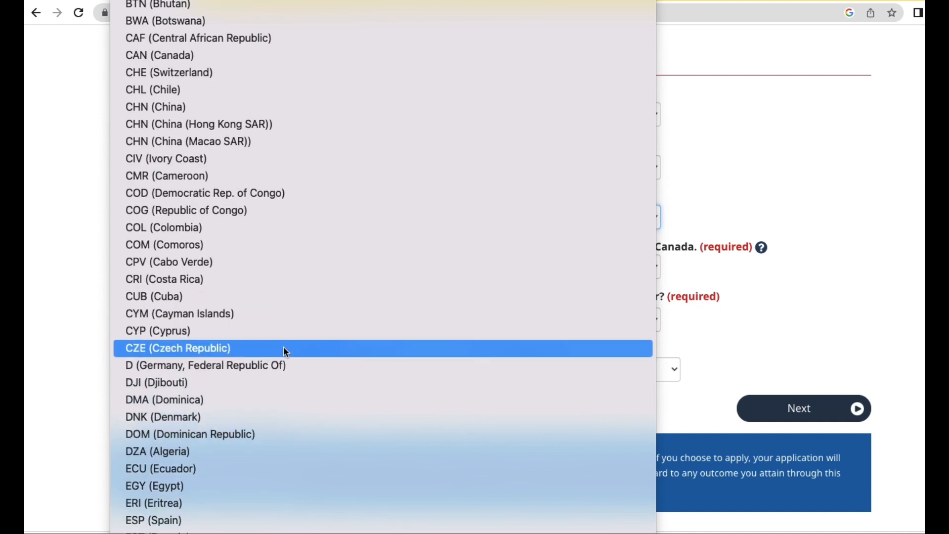
scroll(284, 341, "down", 14)
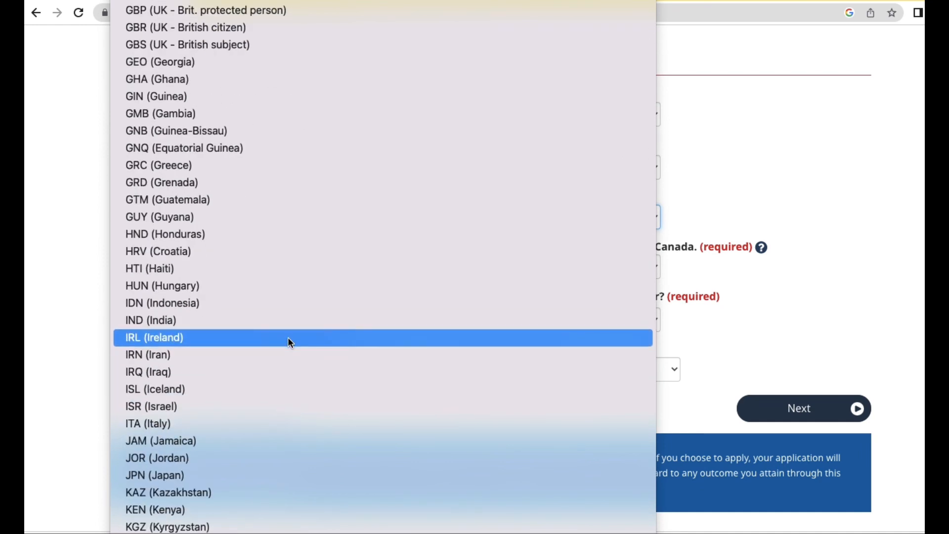
scroll(289, 340, "down", 8)
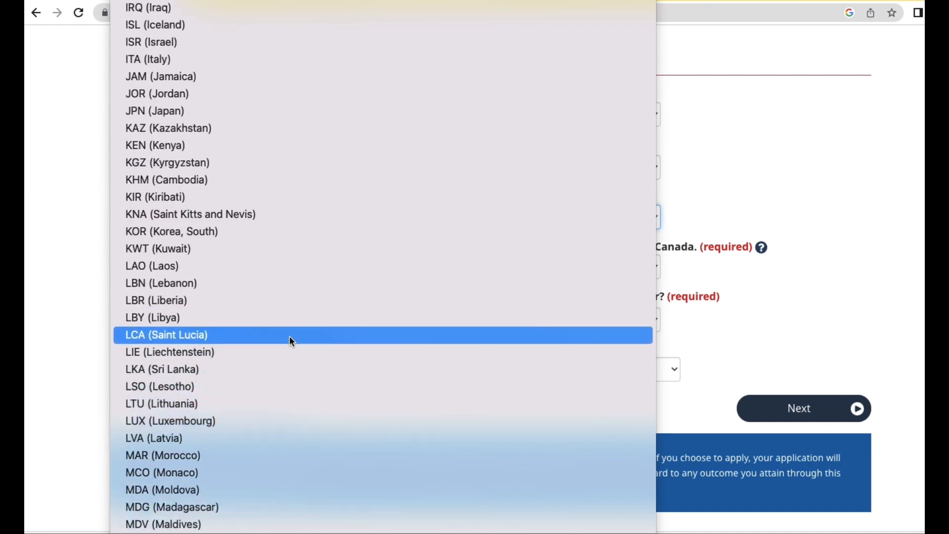
scroll(290, 336, "down", 10)
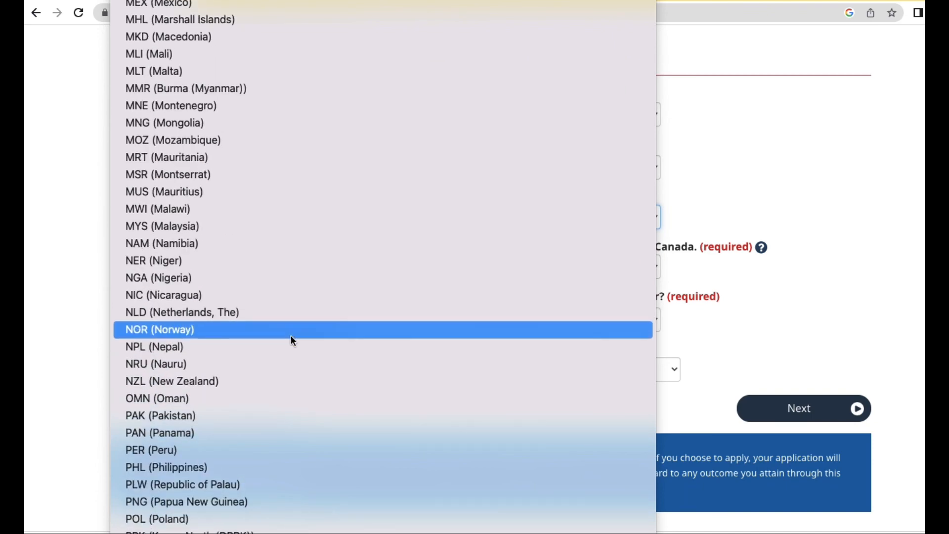
scroll(291, 335, "down", 5)
left_click(249, 314)
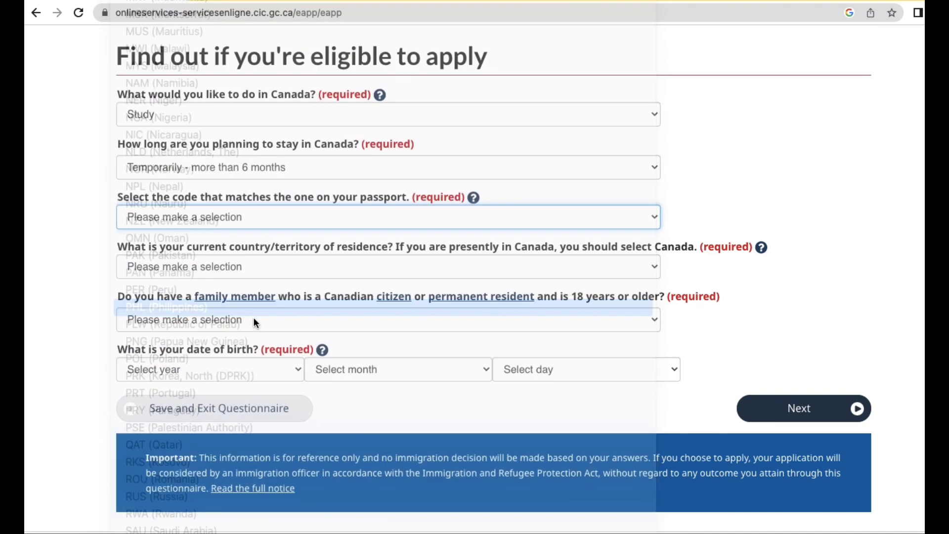
Select Philippines as the current country of residence.
left_click(232, 267)
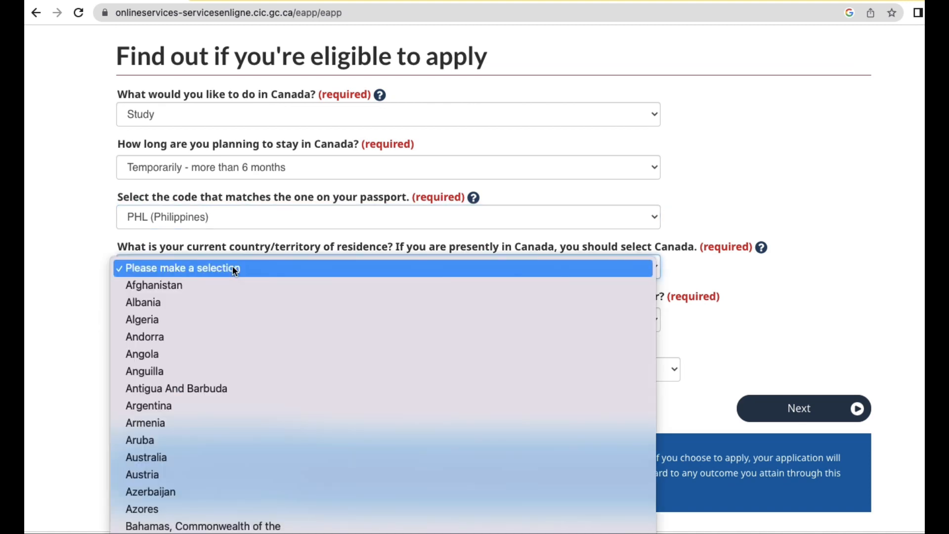
scroll(223, 361, "down", 5)
scroll(223, 363, "down", 12)
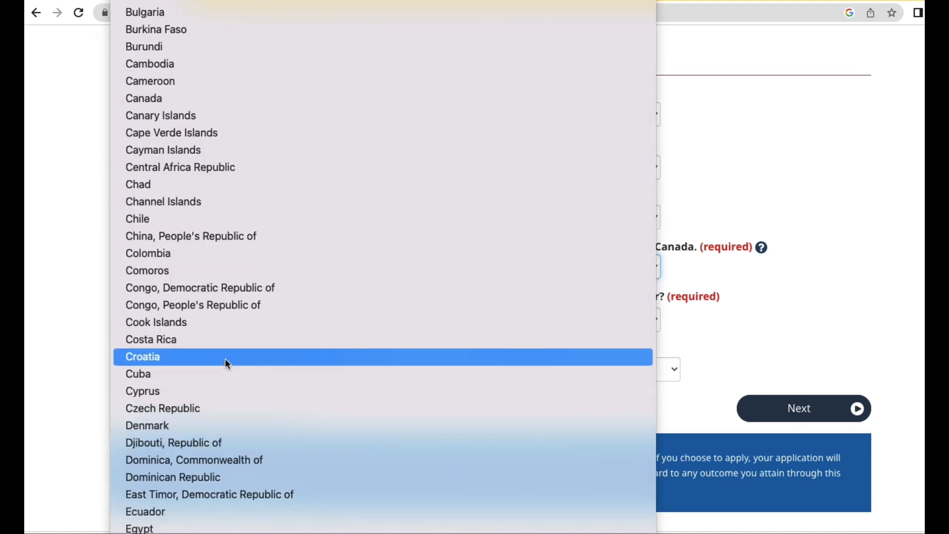
scroll(225, 363, "down", 10)
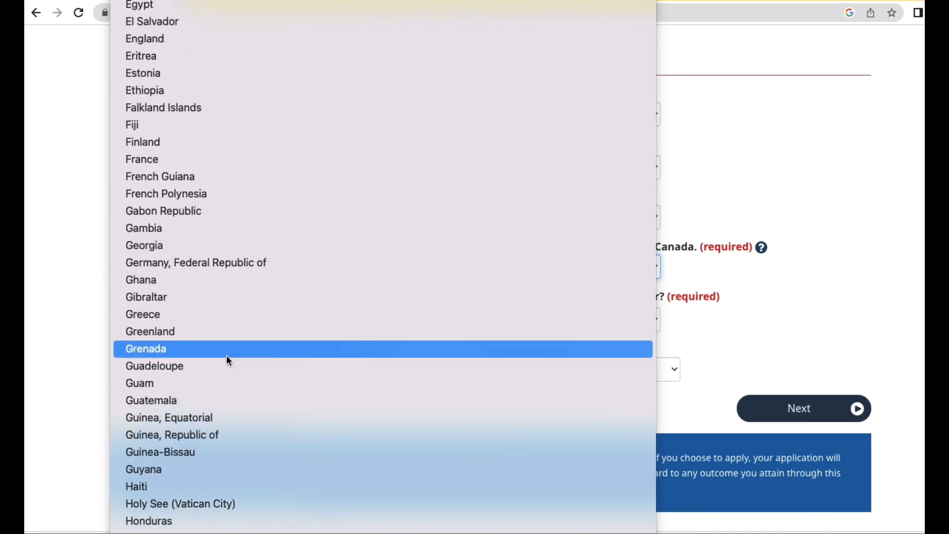
scroll(227, 355, "down", 10)
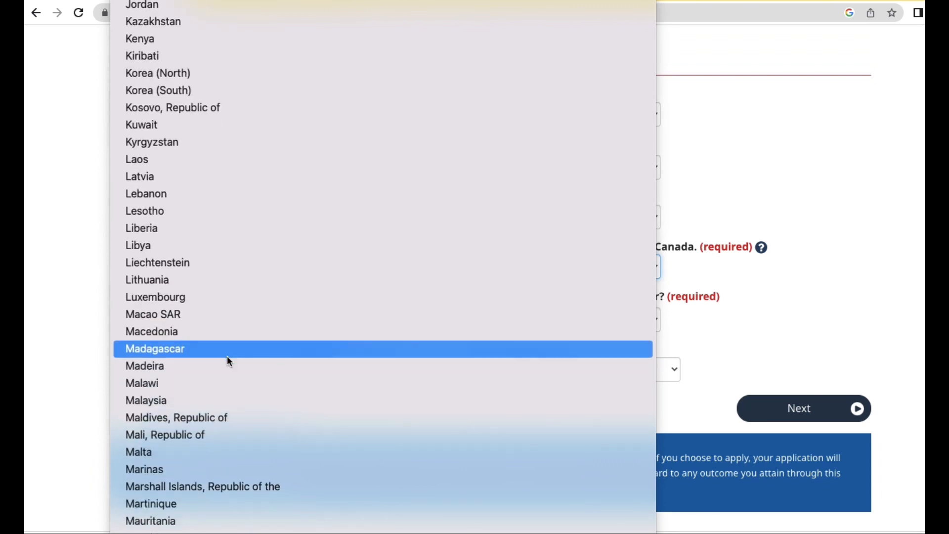
scroll(229, 362, "down", 10)
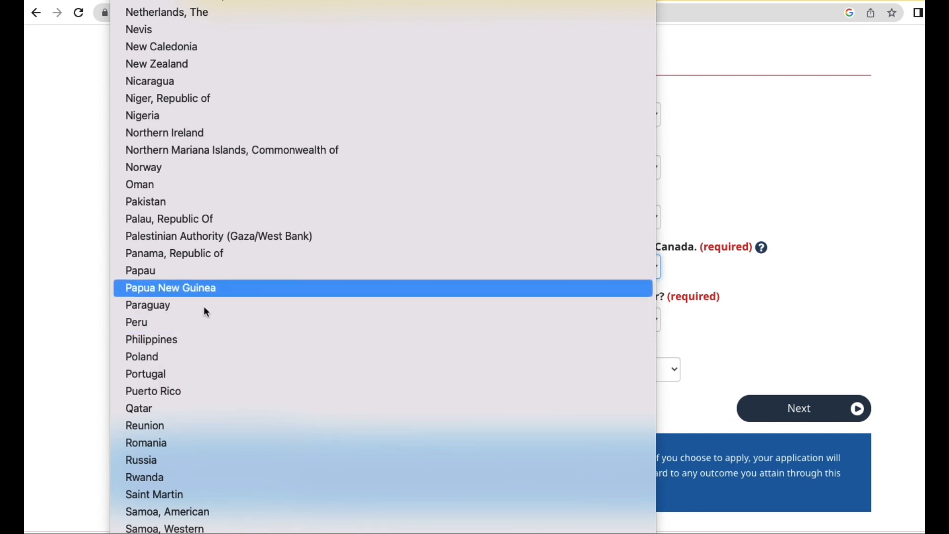
left_click(200, 344)
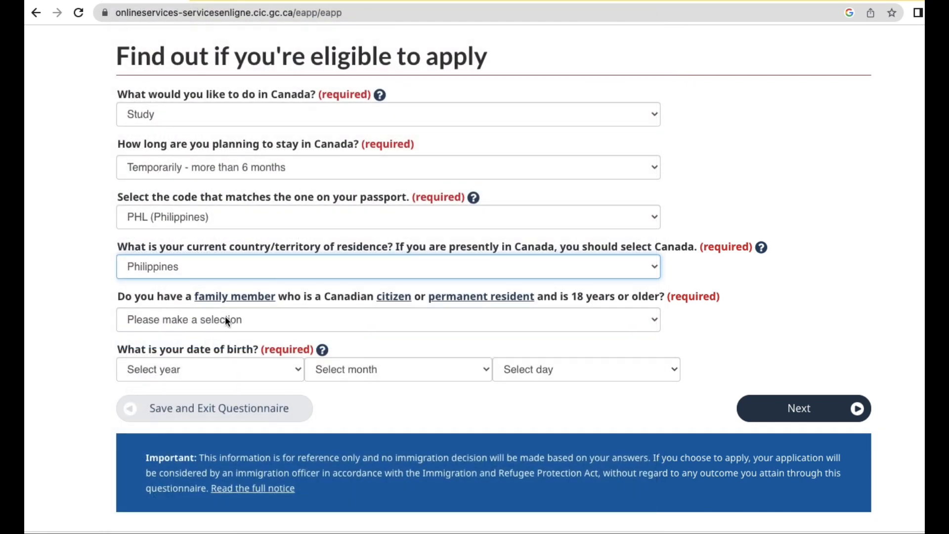
Answer Yes to an adult Canadian family member and enter birth date February 14, 1982.
left_click(225, 318)
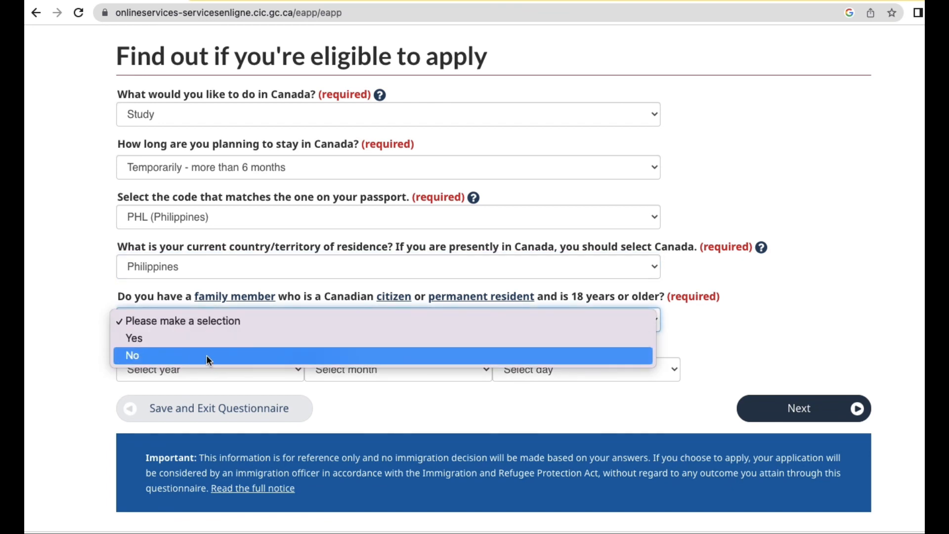
left_click(210, 342)
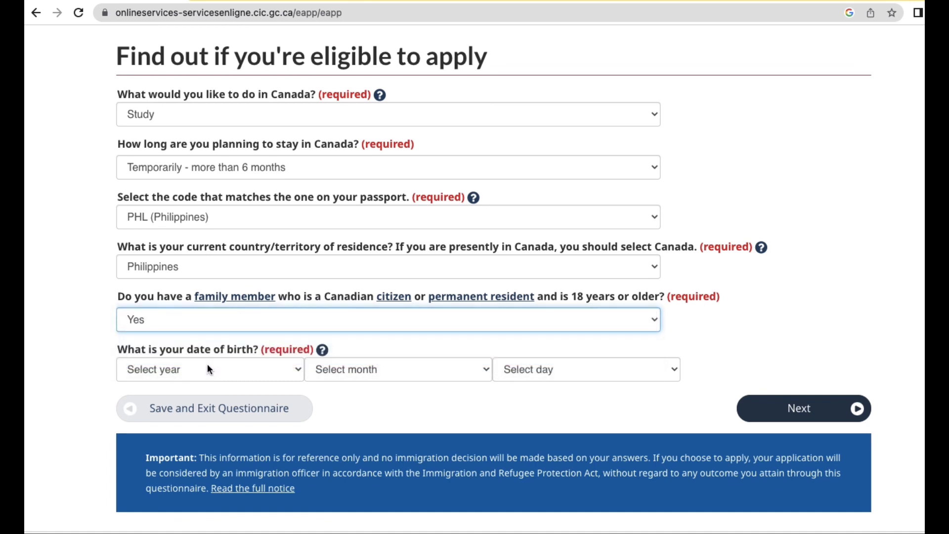
left_click(206, 370)
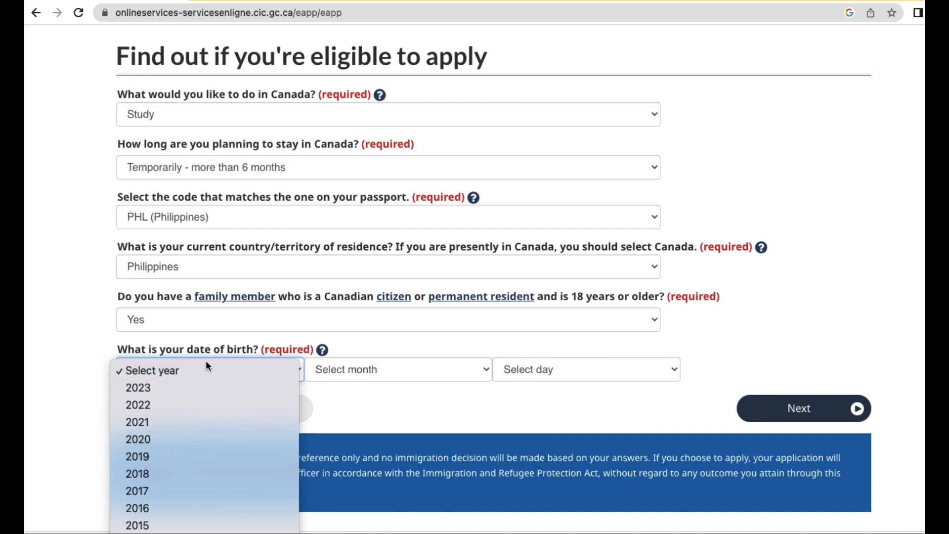
scroll(206, 363, "down", 10)
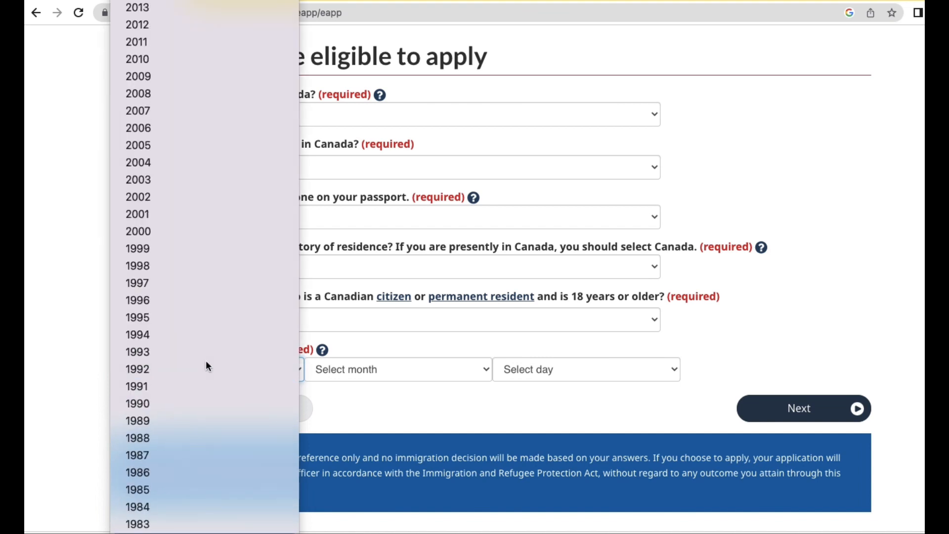
left_click(206, 366)
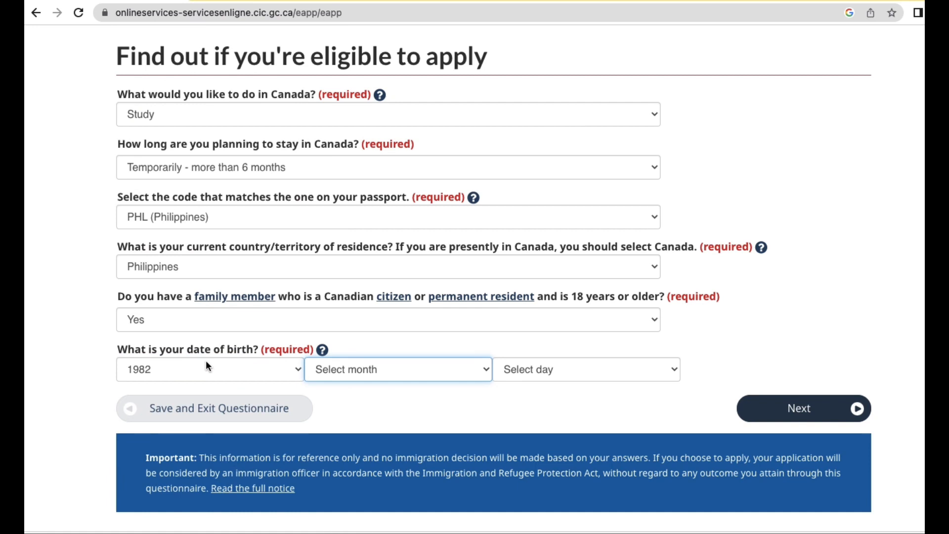
type("f")
key("Tab")
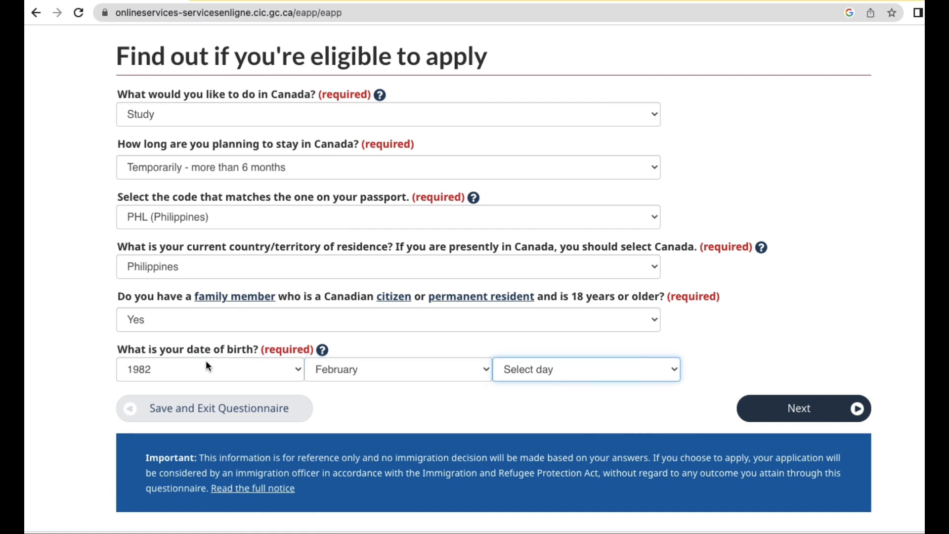
type("14")
Submit the first page of eligibility answers.
left_click(813, 413)
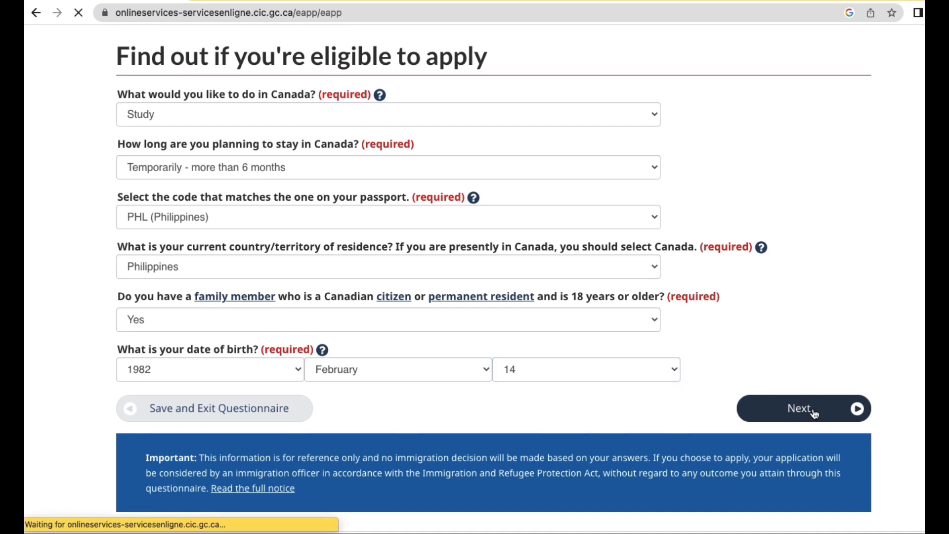
scroll(815, 411, "down", 5)
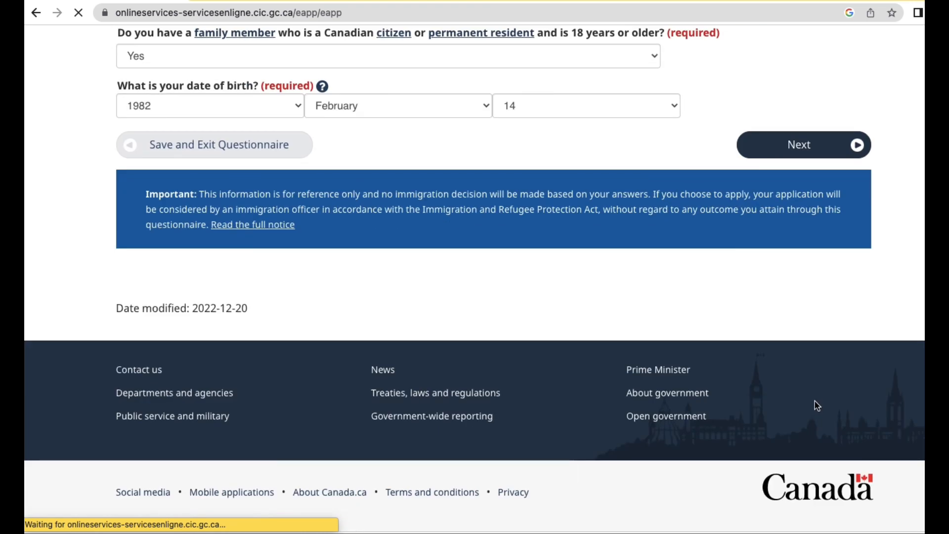
scroll(813, 397, "up", 8)
scroll(804, 384, "down", 4)
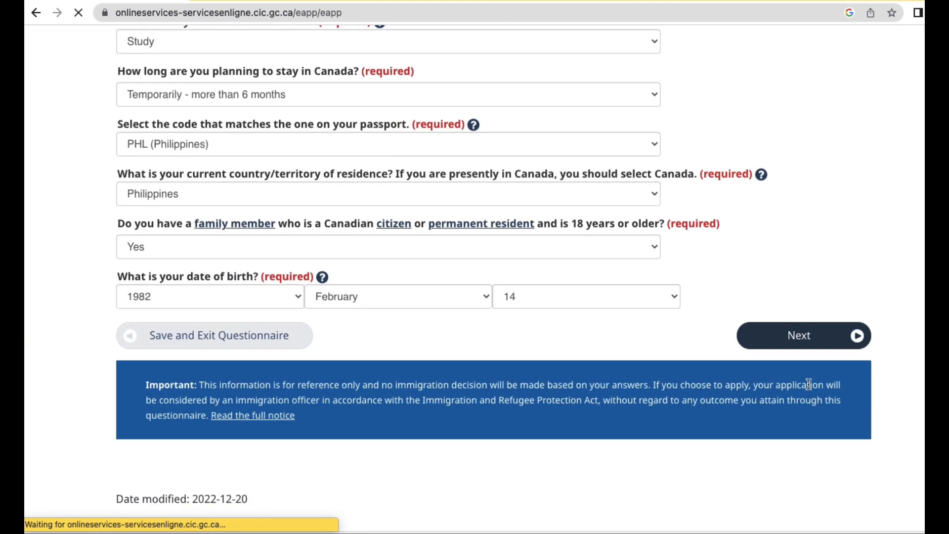
left_click(807, 335)
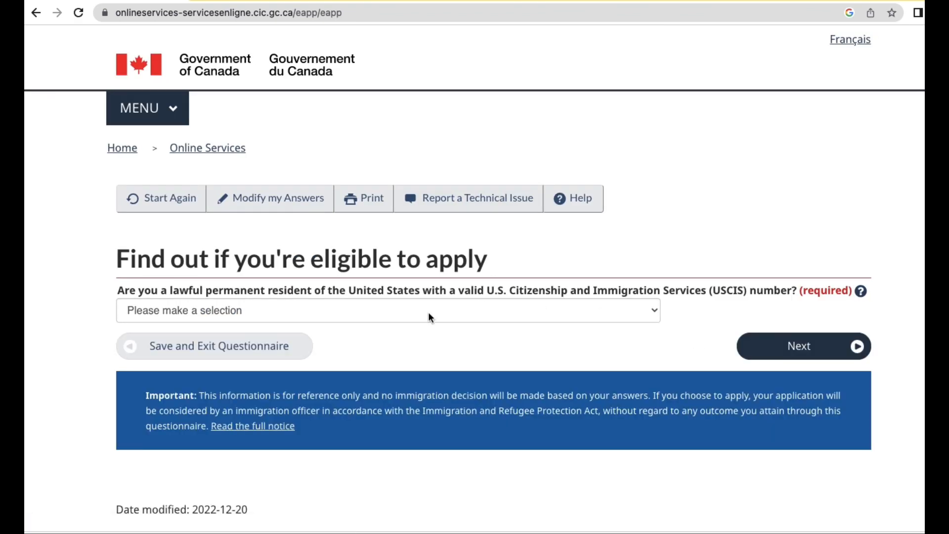
Answer No to being a U.S. permanent resident and advance to the institution question.
left_click(336, 312)
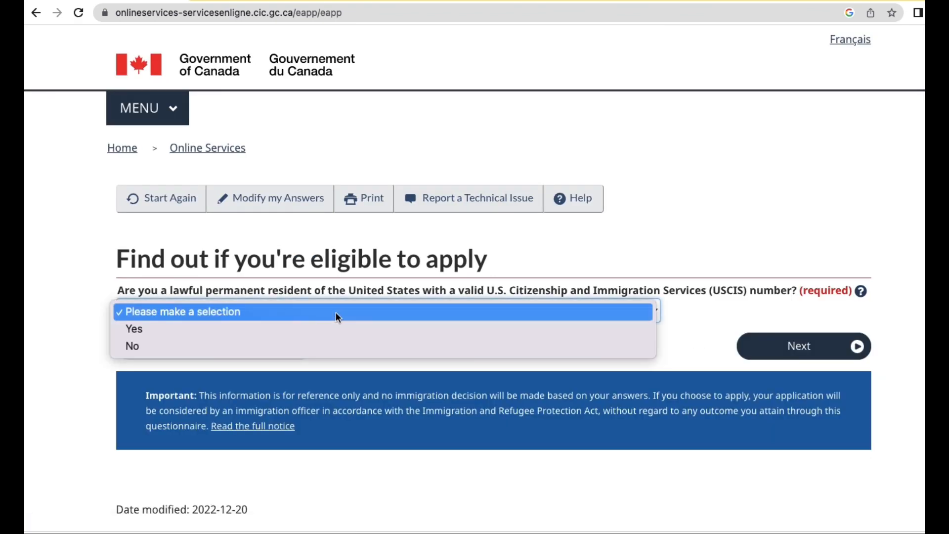
left_click(324, 344)
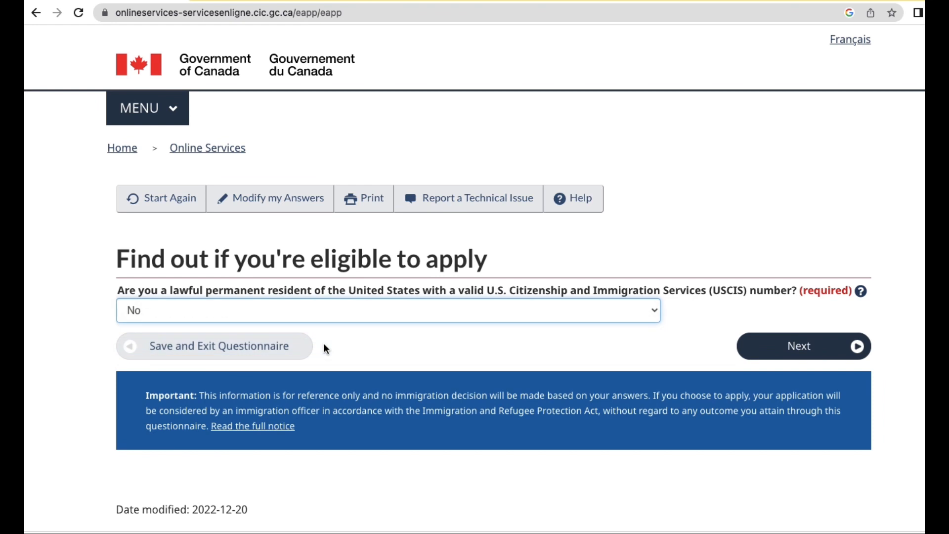
left_click(778, 348)
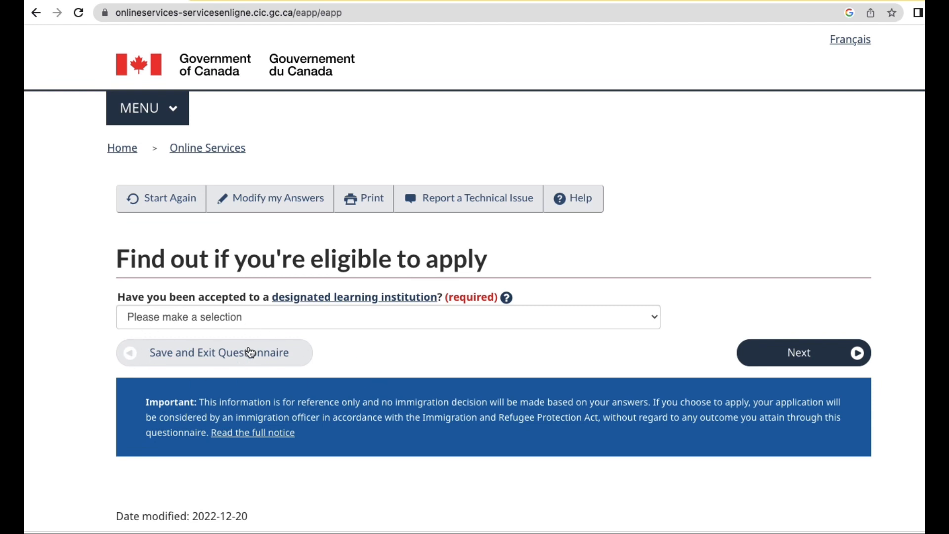
left_click(789, 362)
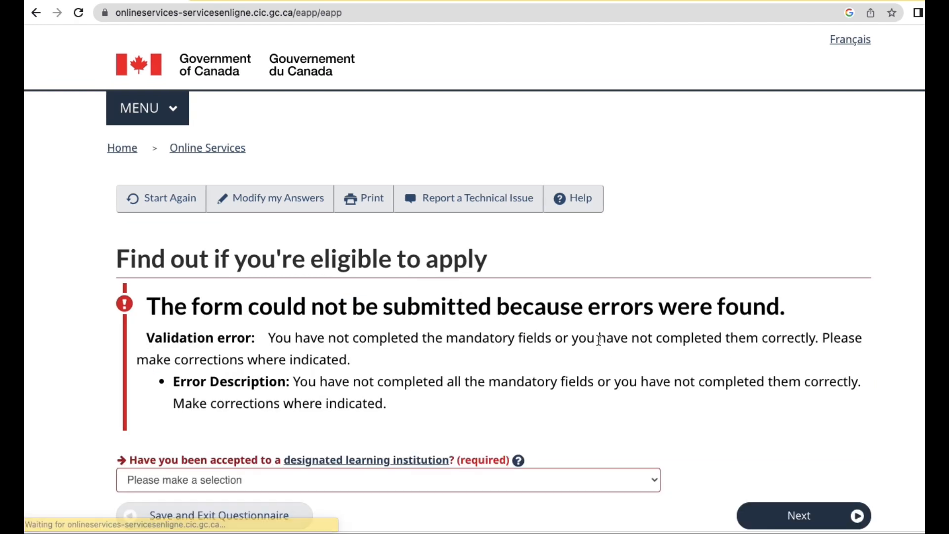
Answer Yes to acceptance by a designated learning institution and continue.
scroll(560, 405, "down", 2)
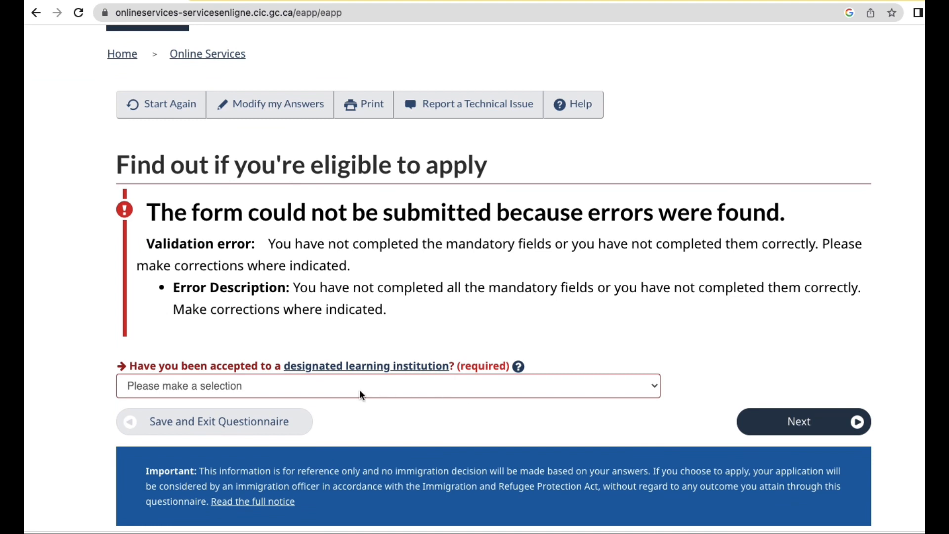
left_click(353, 387)
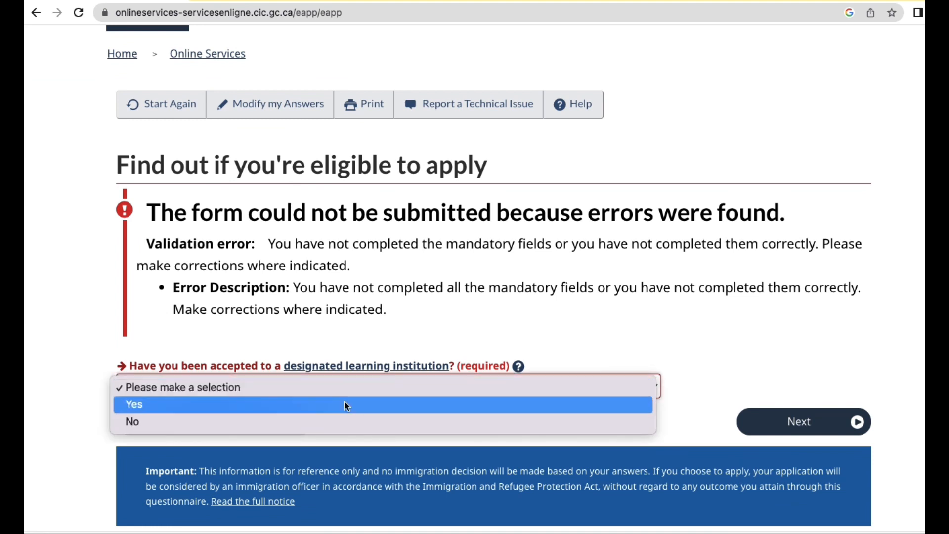
left_click(345, 402)
left_click(781, 420)
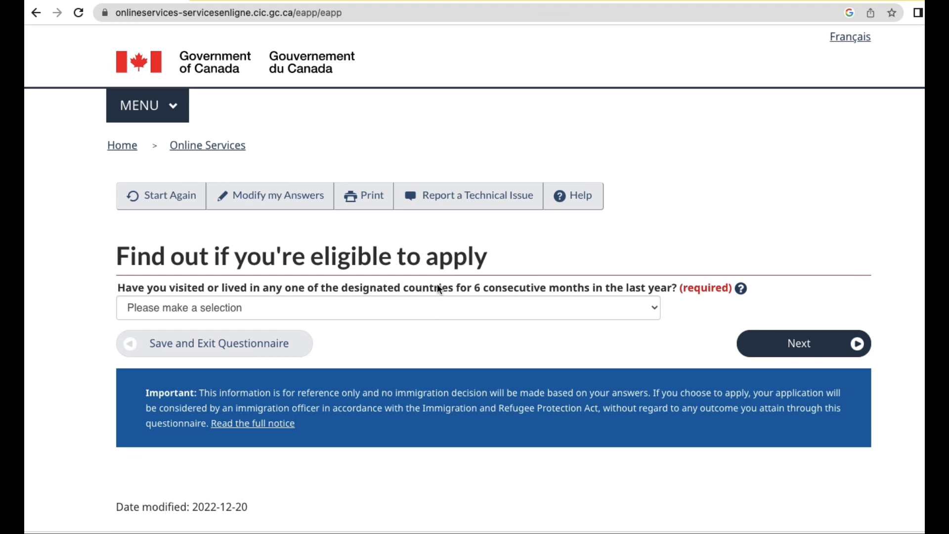
Open the designated countries list from the help popup in a new tab, then return.
left_click(741, 289)
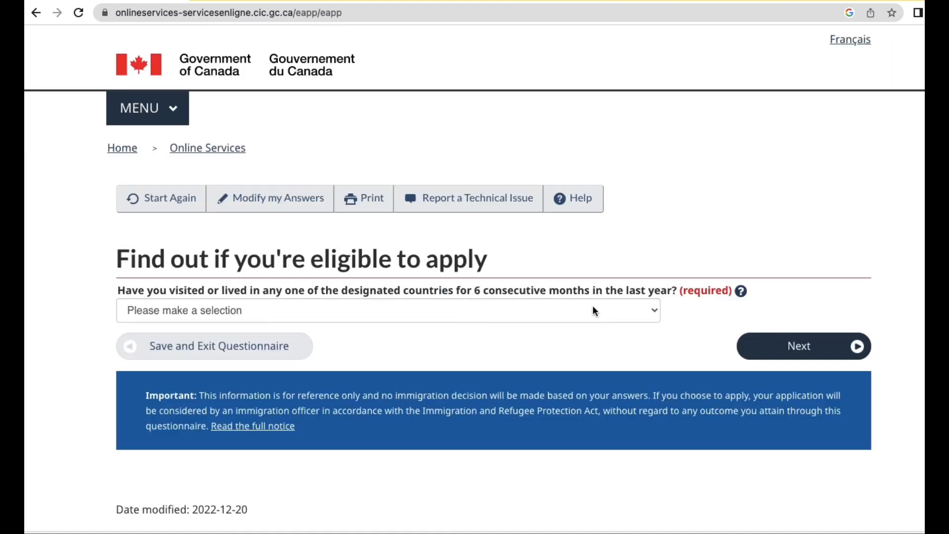
left_click(747, 293)
right_click(406, 300)
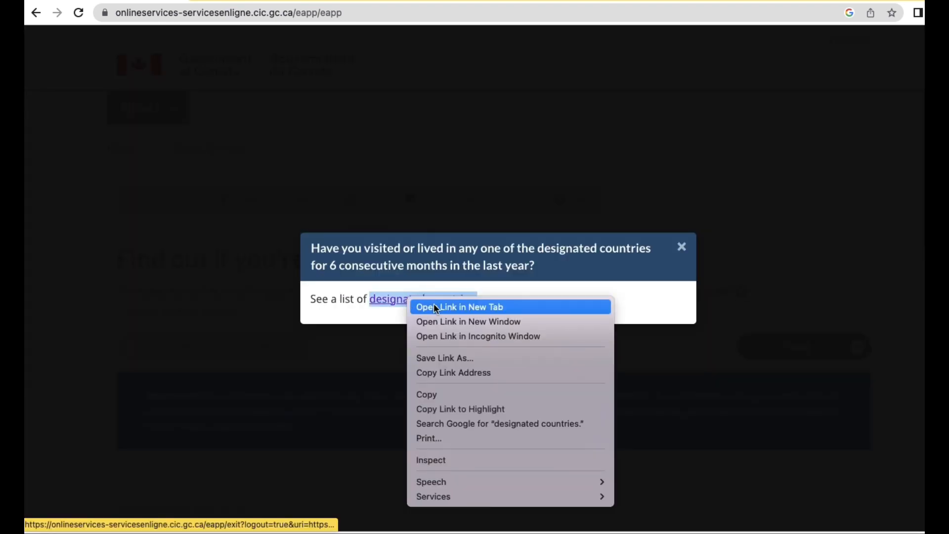
left_click(460, 307)
left_click(263, 24)
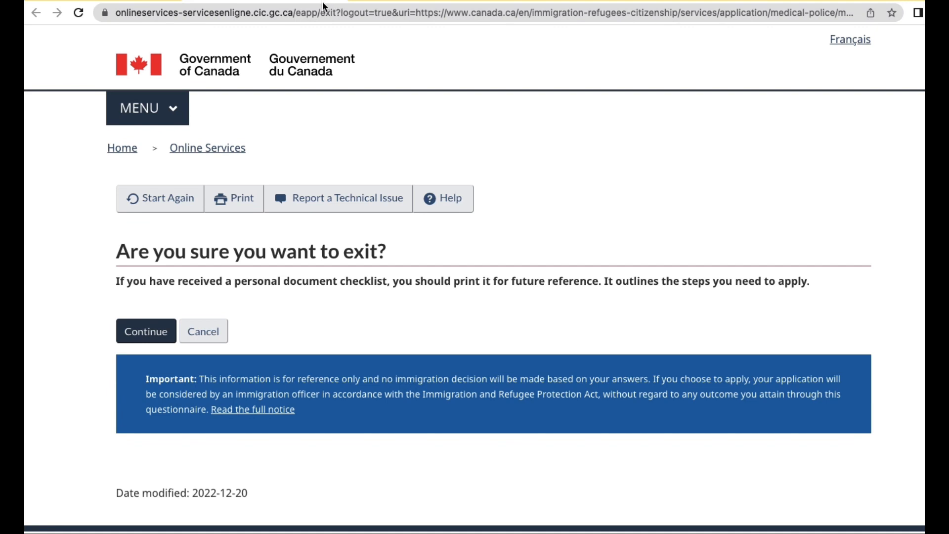
left_click(143, 1)
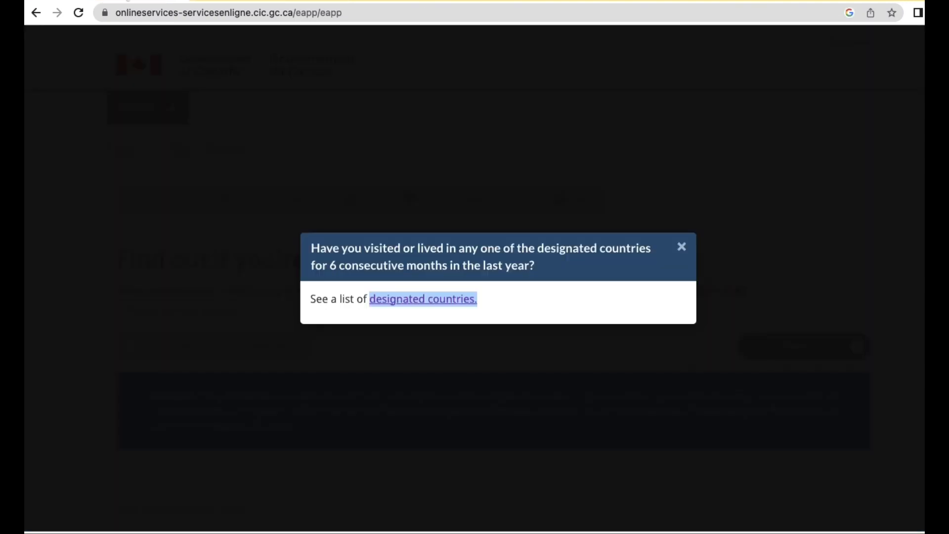
Close the help popup, answer Yes to a recent panel-physician medical exam, and continue.
key("Escape")
left_click(495, 310)
left_click(459, 329)
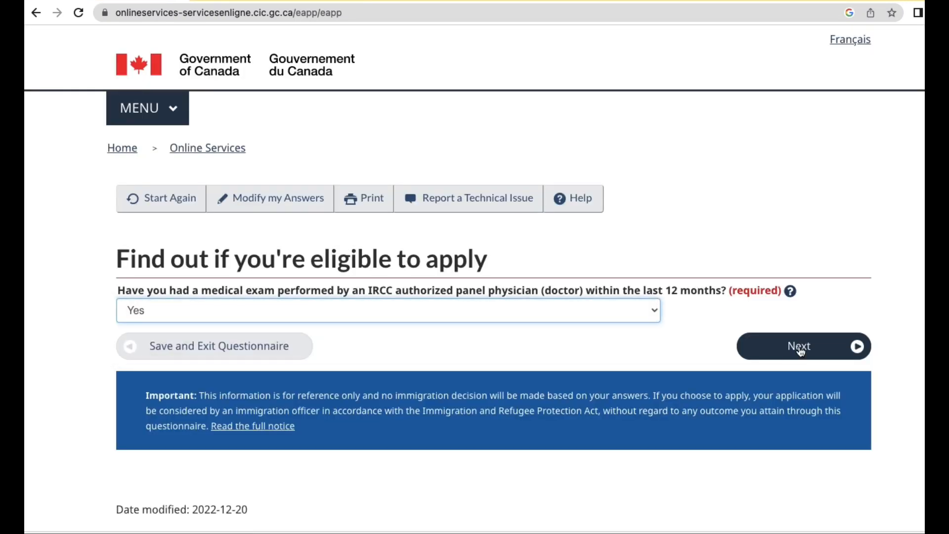
left_click(801, 351)
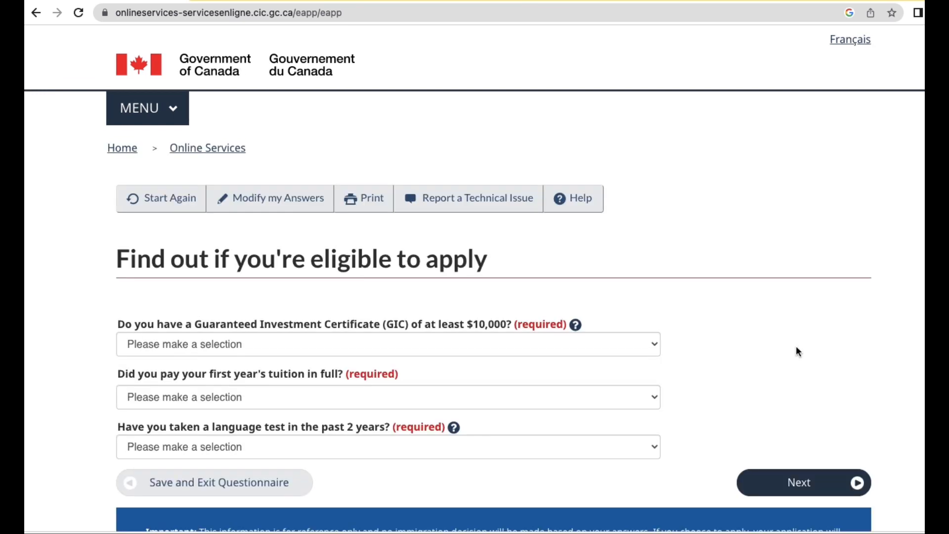
Answer No for the $10,000 GIC, Yes for full first-year tuition, Yes - IELTS for language test.
scroll(388, 369, "down", 2)
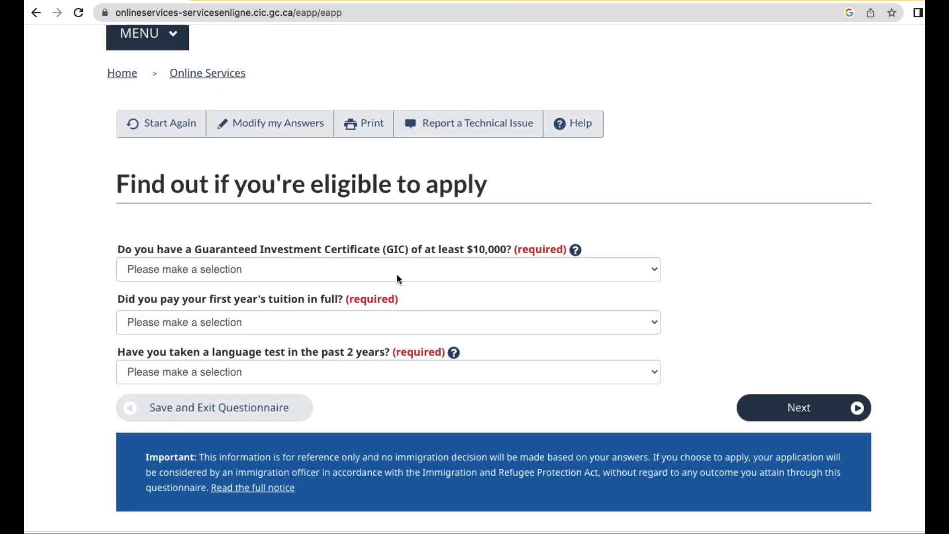
left_click(395, 270)
left_click(382, 302)
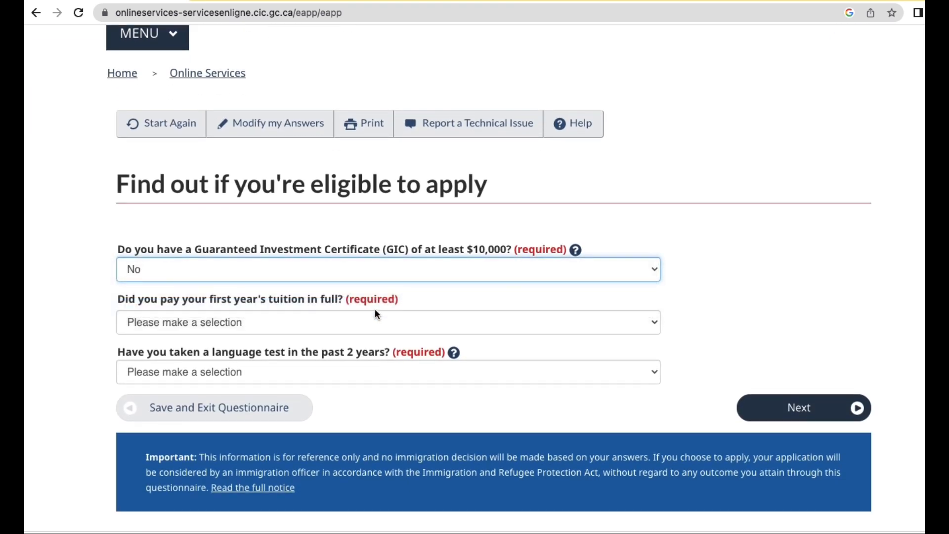
scroll(363, 320, "down", 1)
left_click(345, 280)
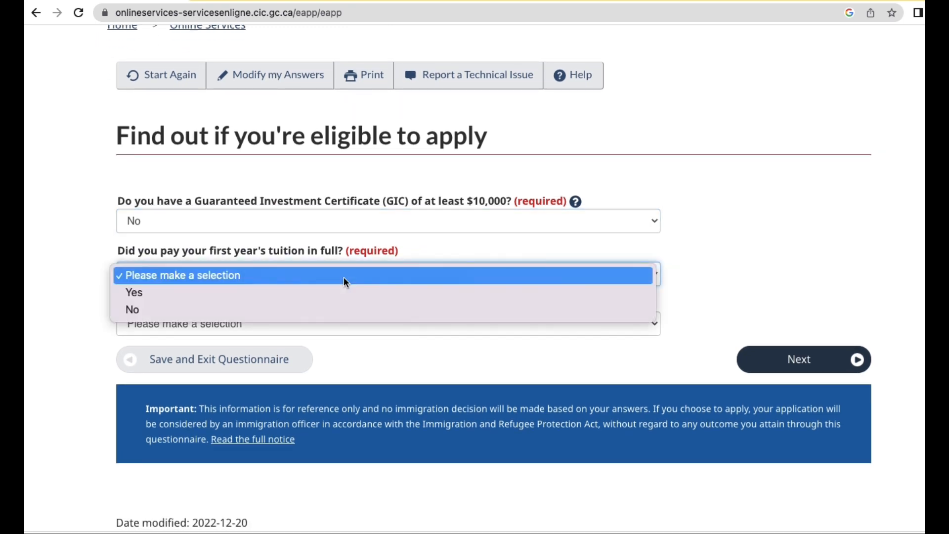
left_click(341, 295)
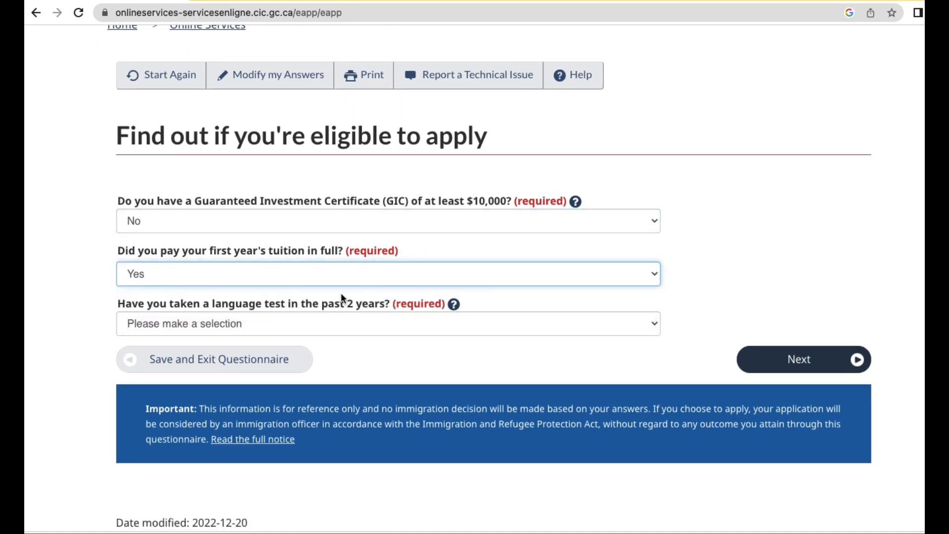
left_click(331, 326)
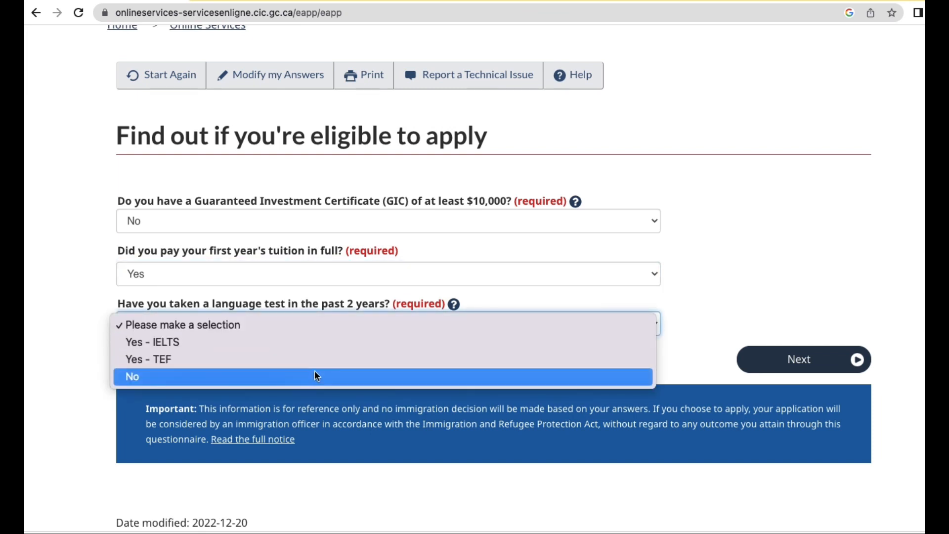
left_click(322, 344)
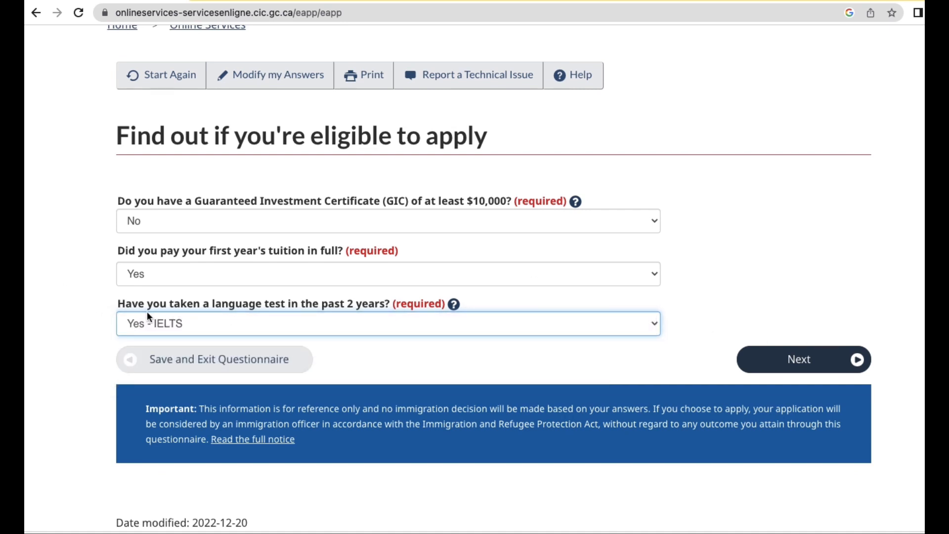
left_click(843, 366)
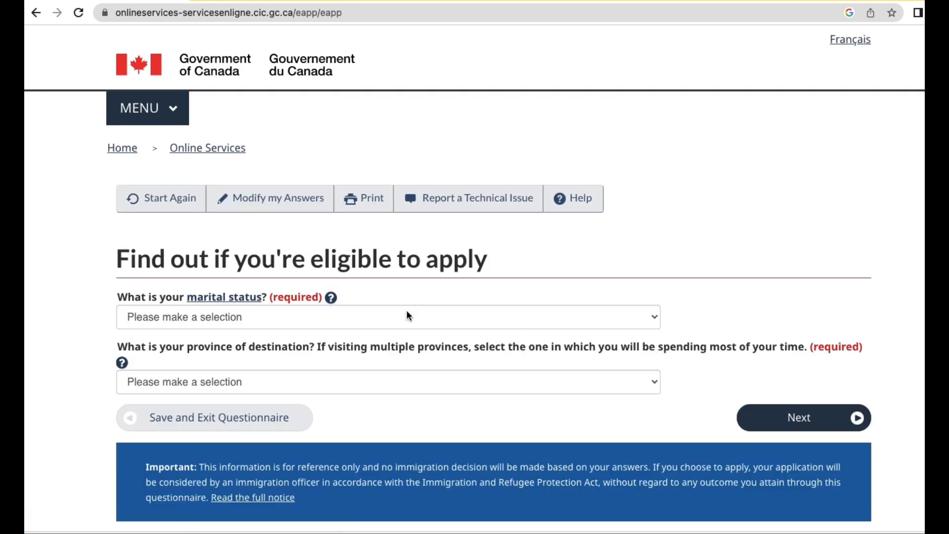
Set marital status to Married and destination province to British Columbia, then view results.
left_click(317, 317)
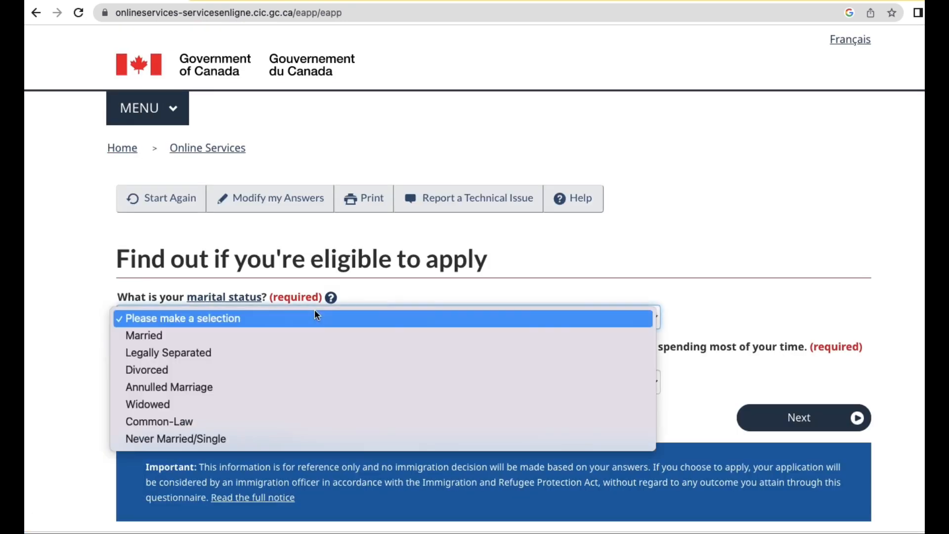
left_click(313, 336)
scroll(290, 366, "down", 1)
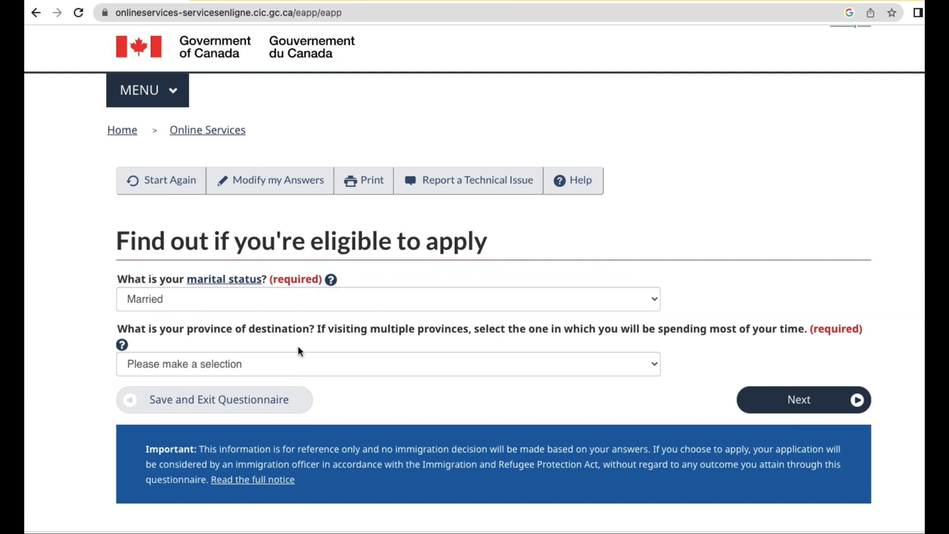
left_click(295, 356)
left_click(275, 399)
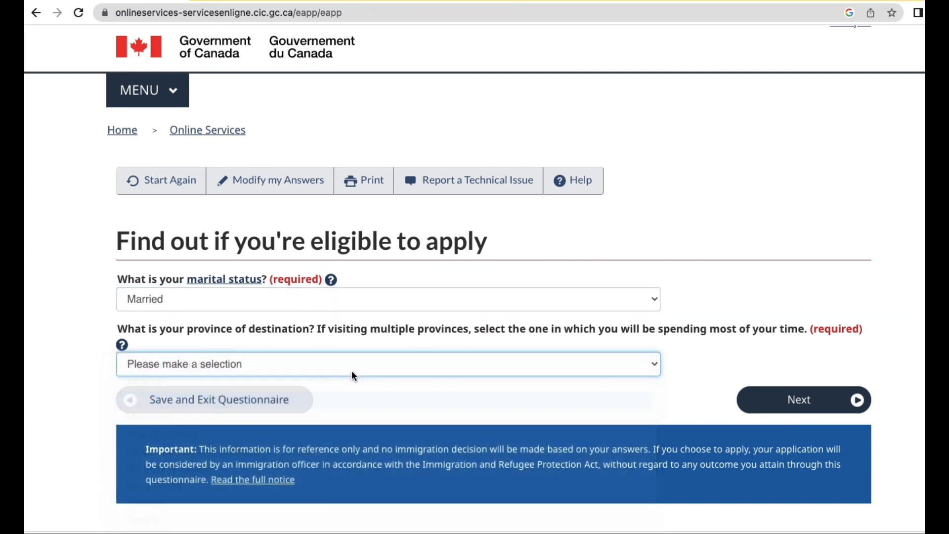
left_click(771, 398)
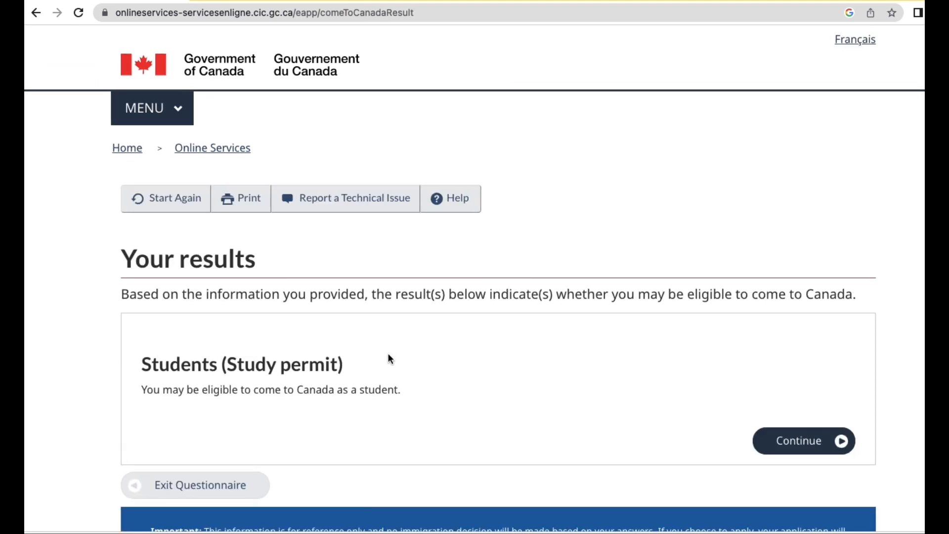
Proceed from the study permit eligibility result to the personal checklist questions.
scroll(252, 250, "down", 2)
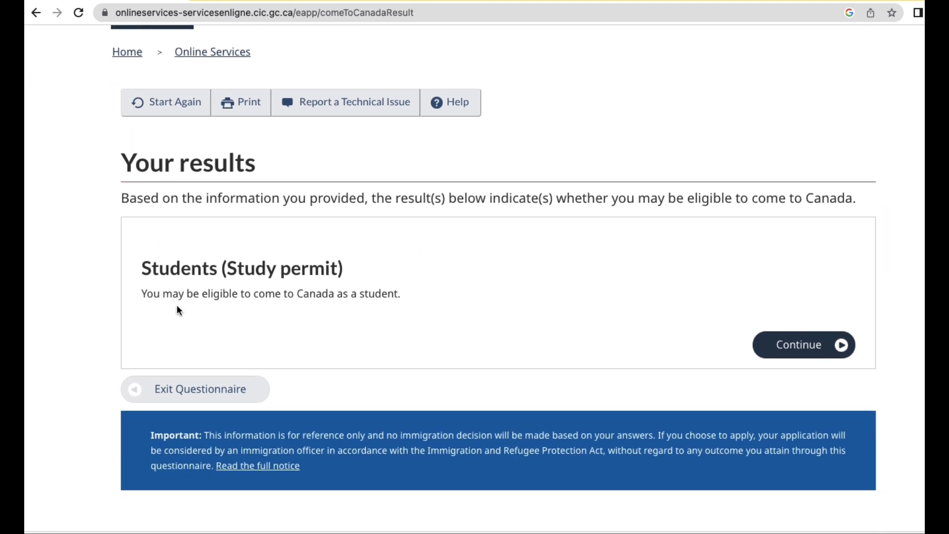
left_click(796, 354)
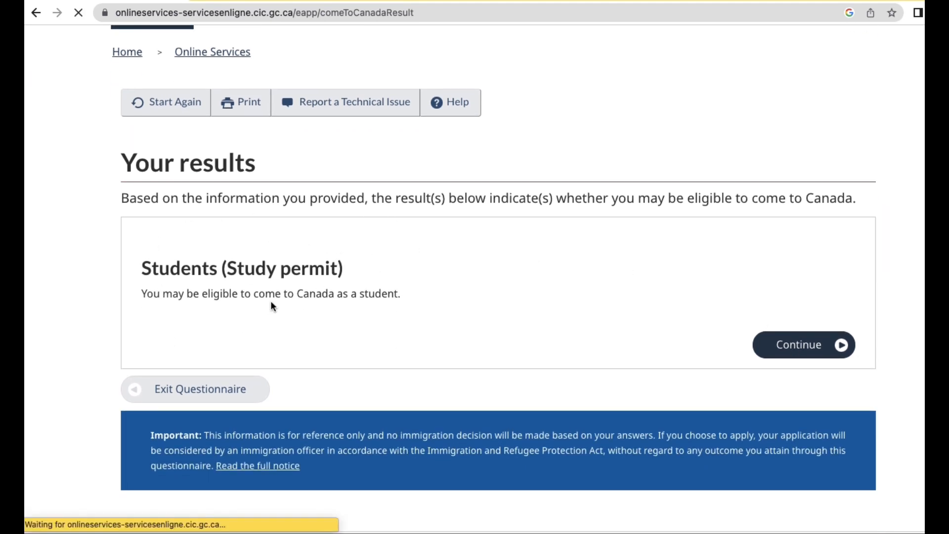
scroll(277, 299, "down", 2)
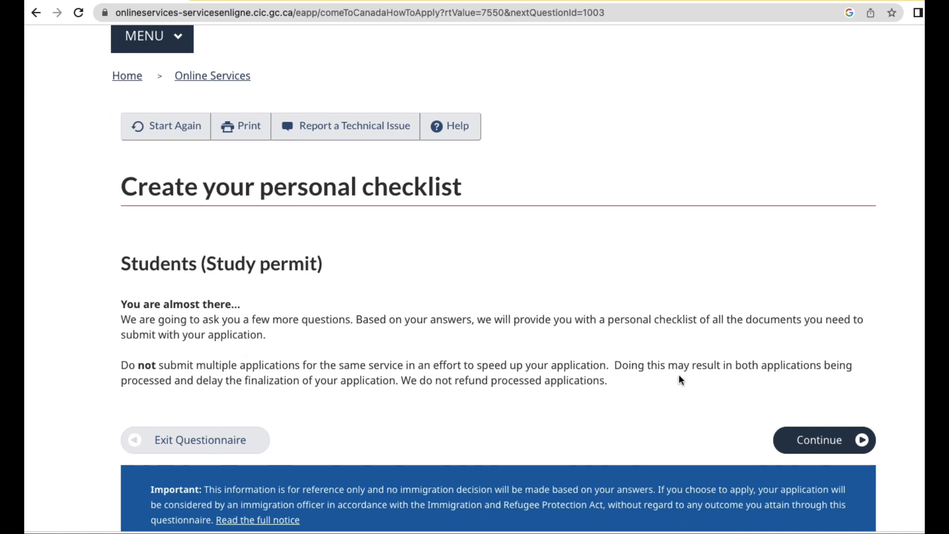
left_click(816, 448)
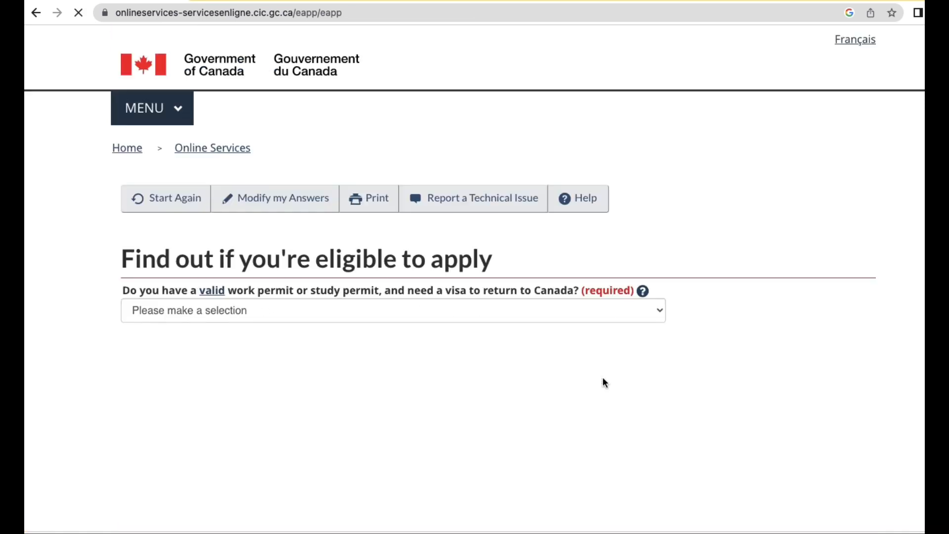
Answer No to holding a valid work or study permit and continue.
left_click(275, 310)
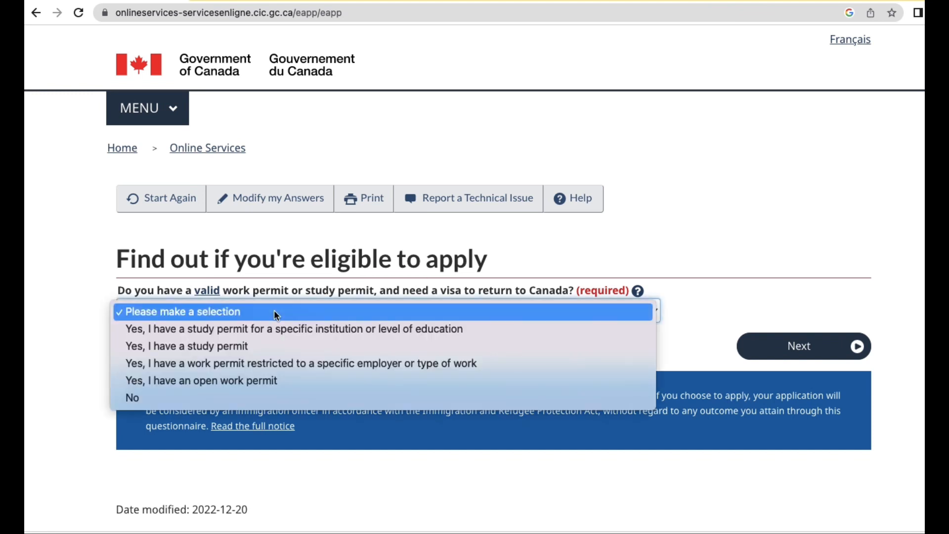
left_click(215, 393)
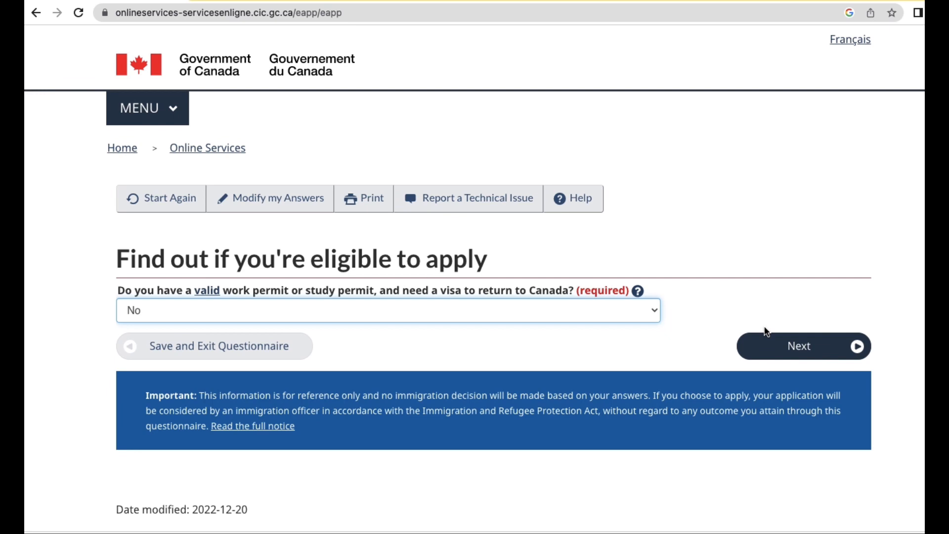
left_click(514, 317)
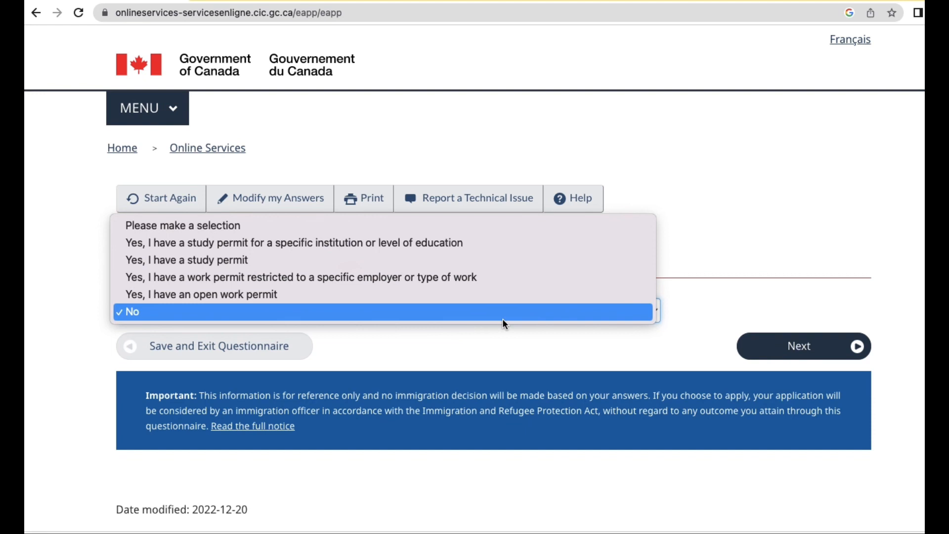
left_click(502, 316)
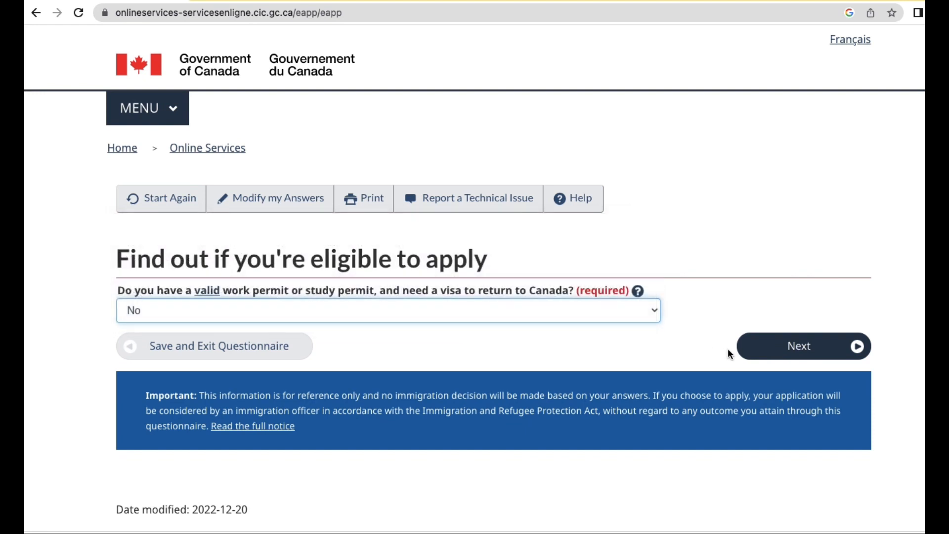
left_click(784, 348)
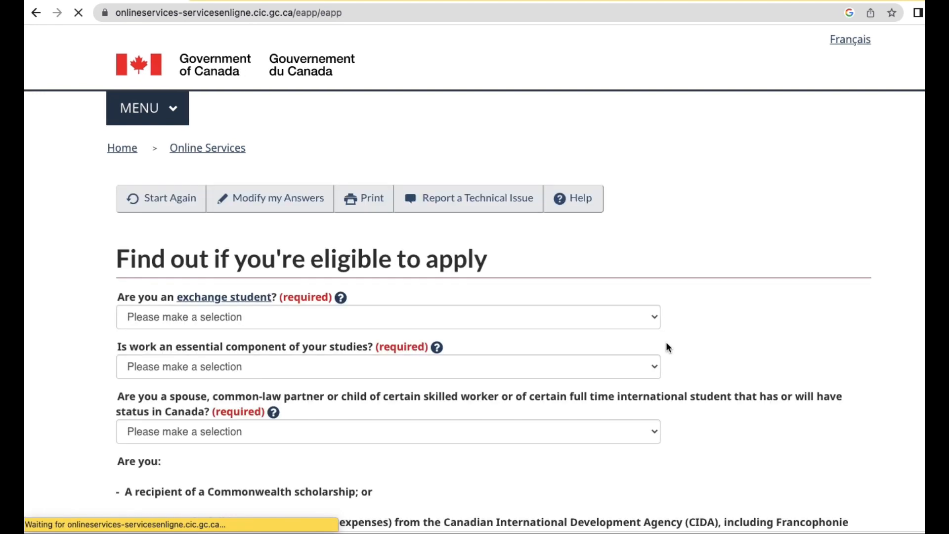
Answer No to the exchange-student question and Yes to work being essential to studies.
scroll(307, 376, "down", 2)
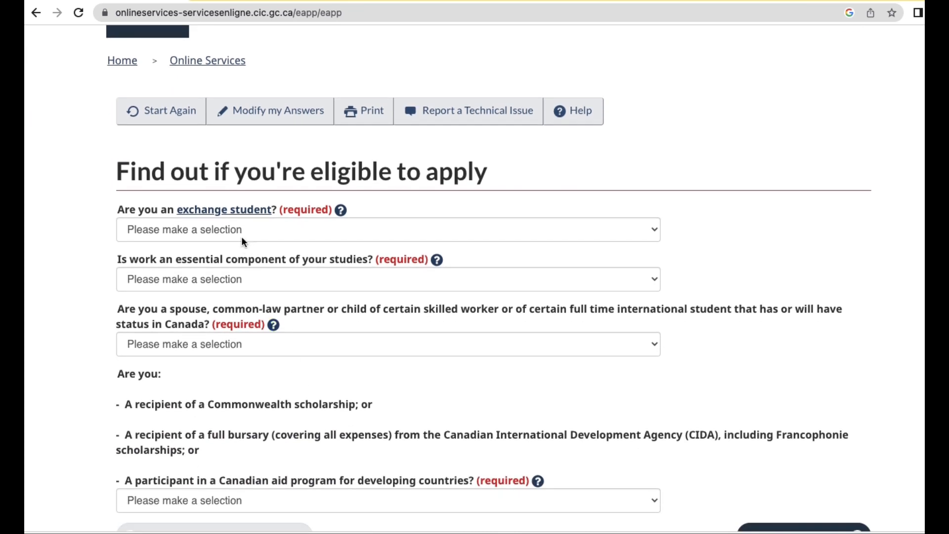
left_click(242, 230)
left_click(229, 266)
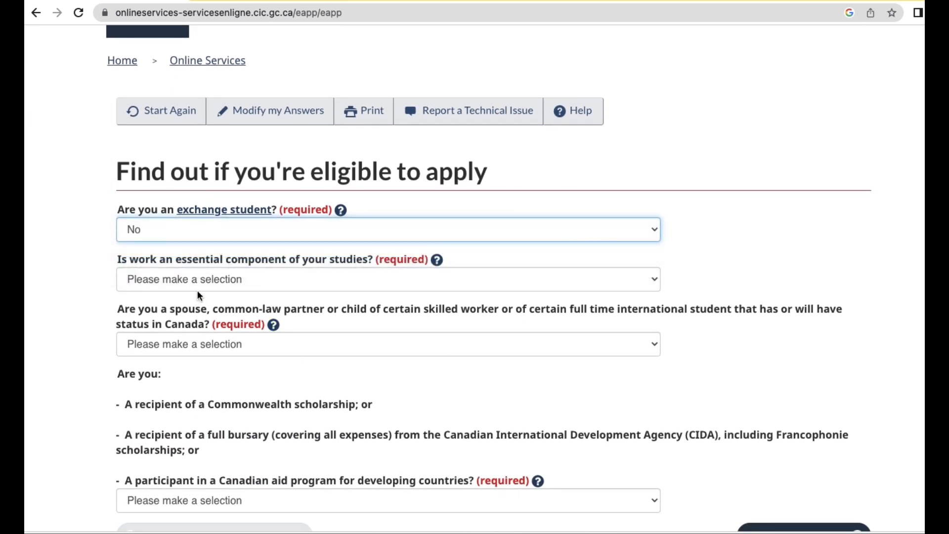
left_click(218, 282)
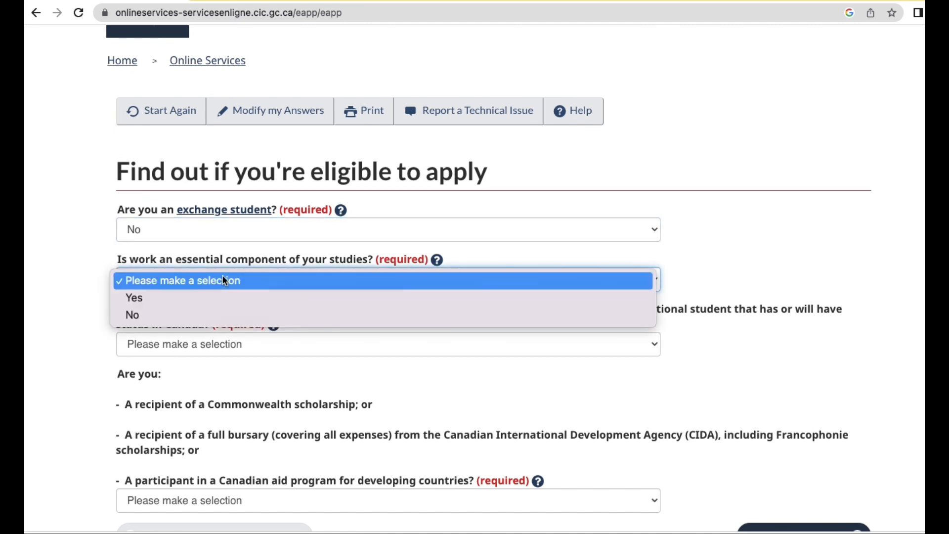
left_click(206, 302)
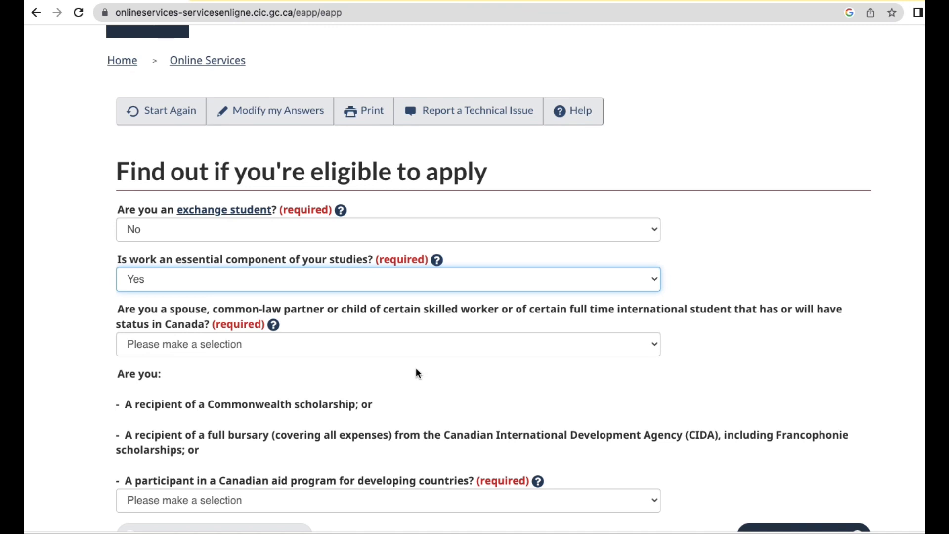
Answer No to the spouse or partner and aid-program questions, then submit the page.
left_click(278, 344)
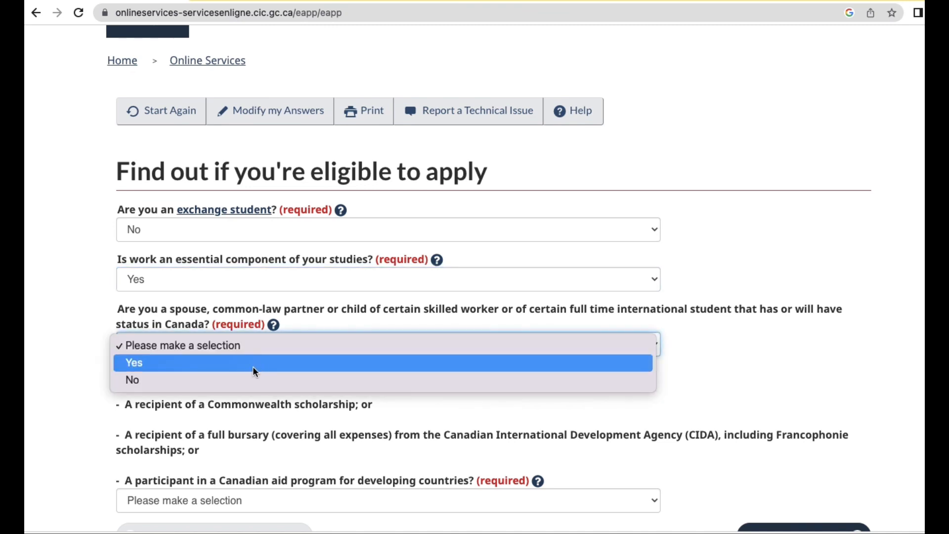
left_click(247, 381)
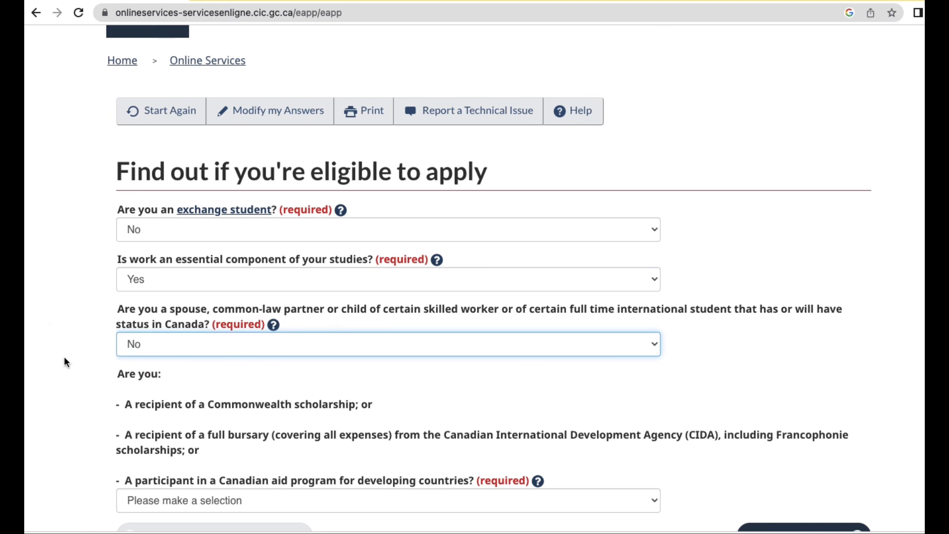
scroll(212, 375, "down", 3)
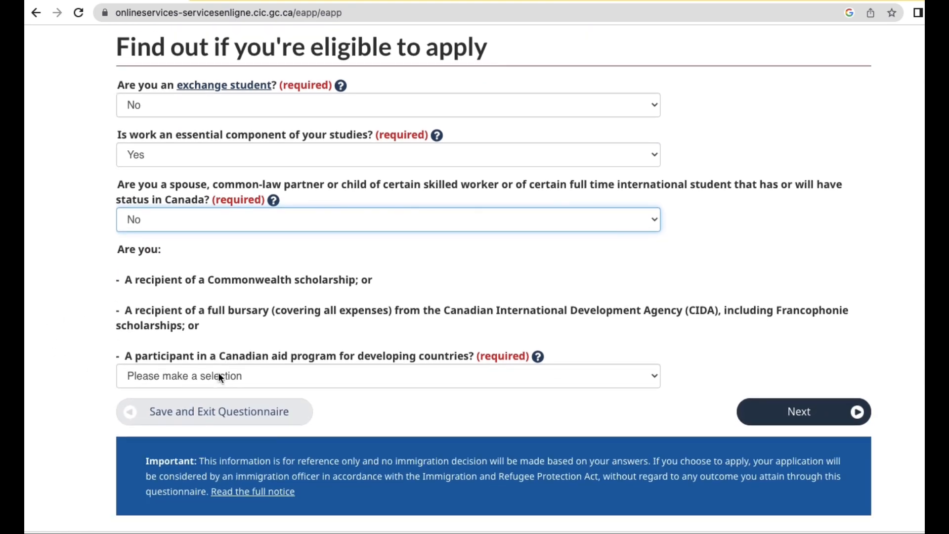
left_click(218, 375)
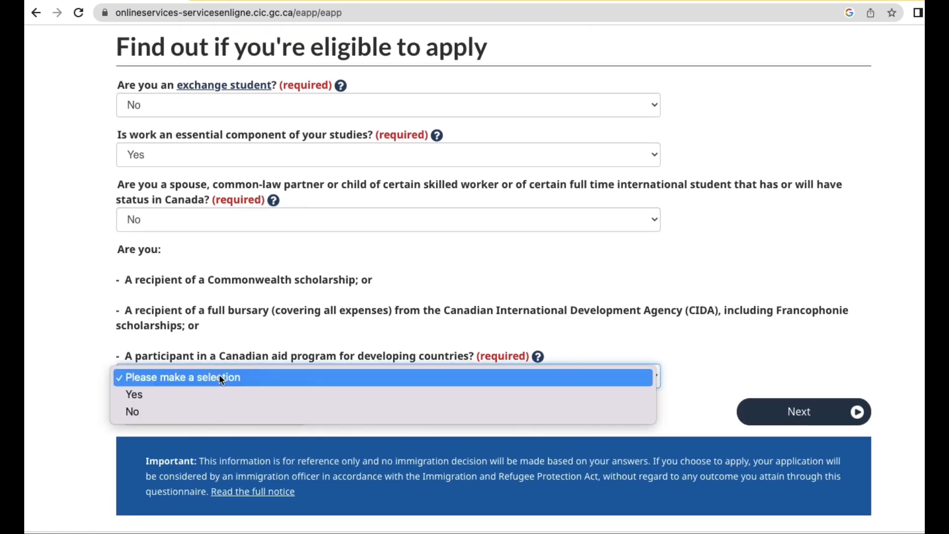
left_click(212, 415)
left_click(789, 414)
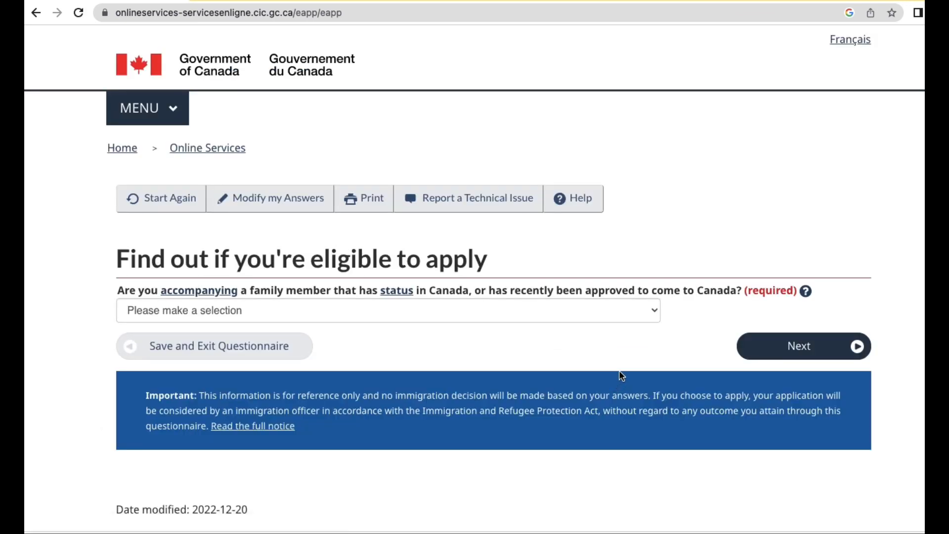
Answer No to accompanying a family member and submit.
left_click(206, 310)
left_click(192, 346)
left_click(763, 343)
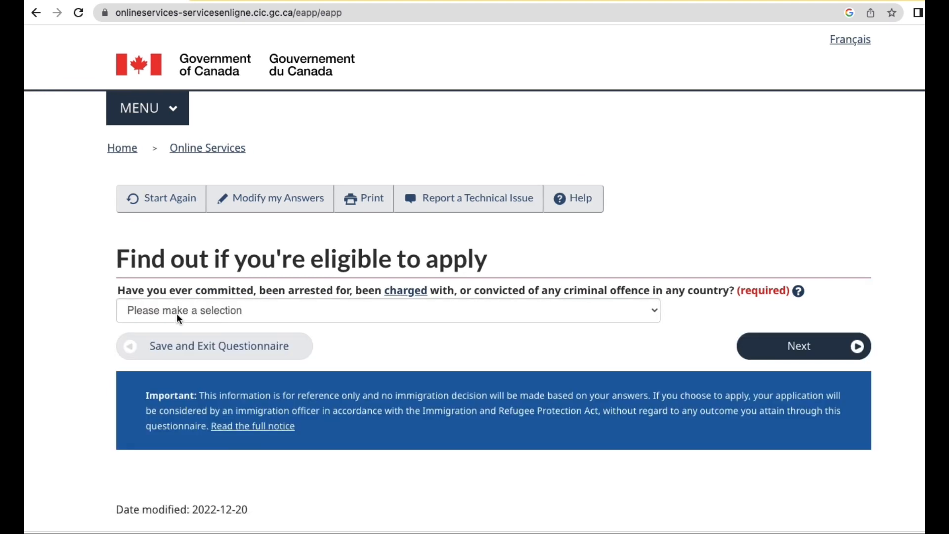
Answer No to the criminal-offence question and submit.
left_click(178, 312)
left_click(188, 345)
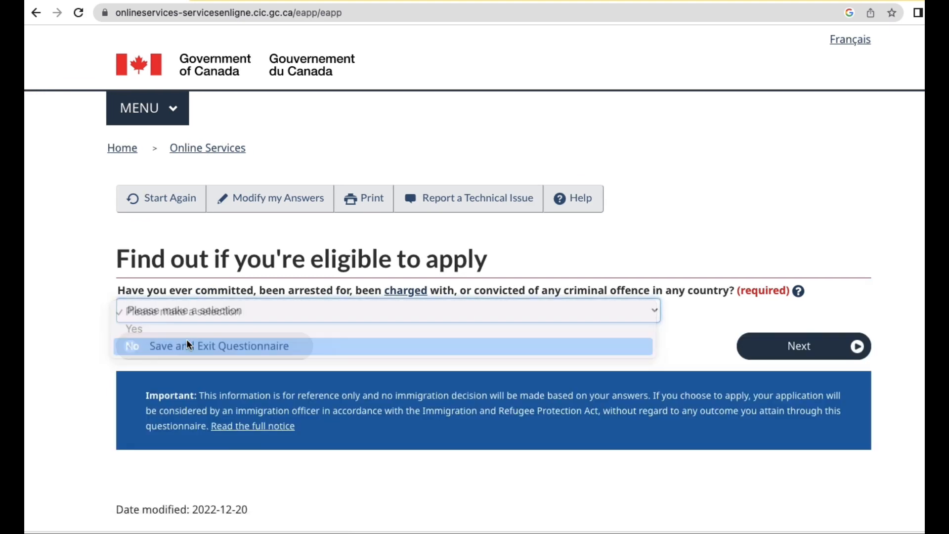
left_click(798, 345)
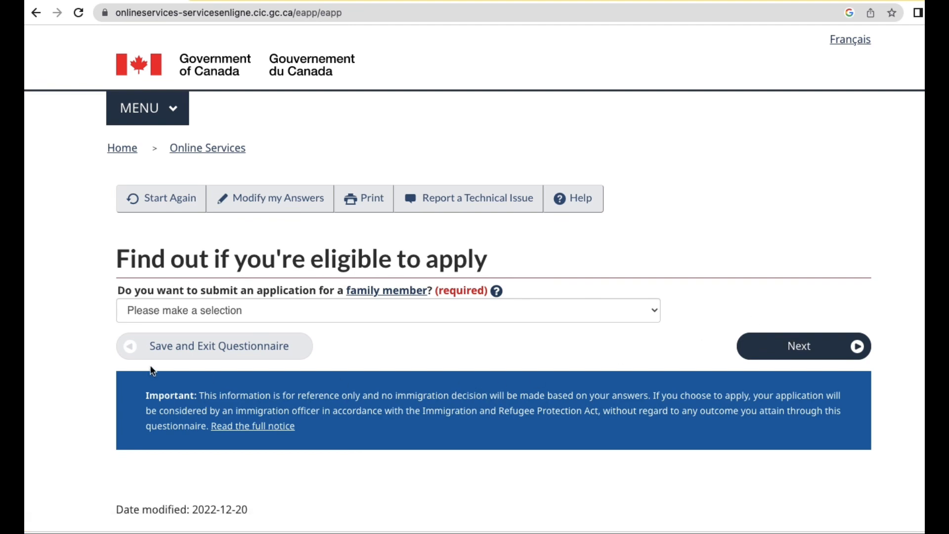
Answer No to applying for a family member and submit.
left_click(208, 313)
left_click(197, 343)
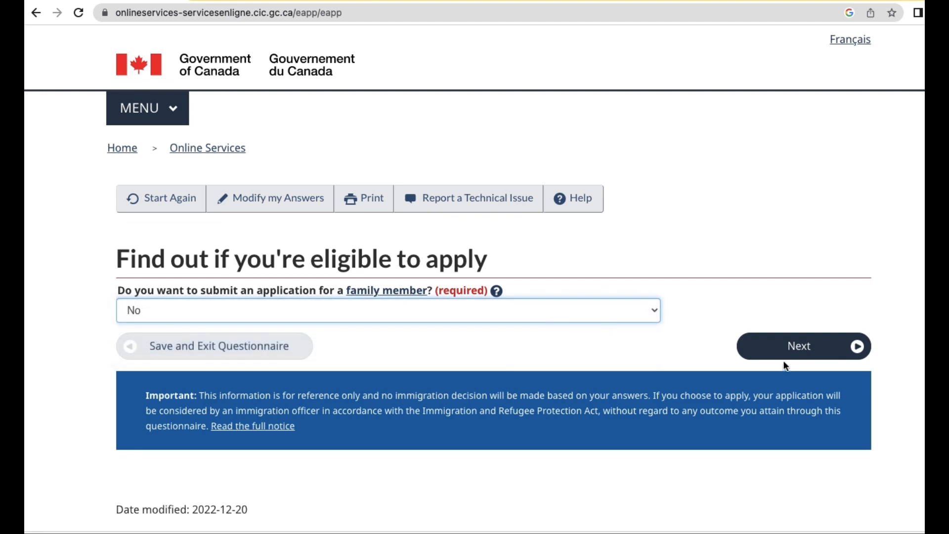
left_click(790, 348)
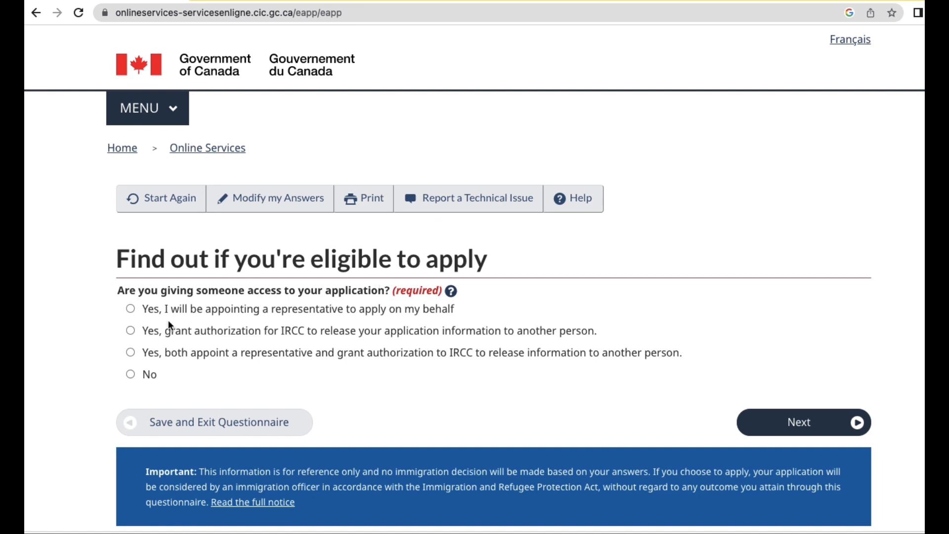
Answer No to giving someone access and No to having given biometrics.
left_click(131, 375)
left_click(817, 424)
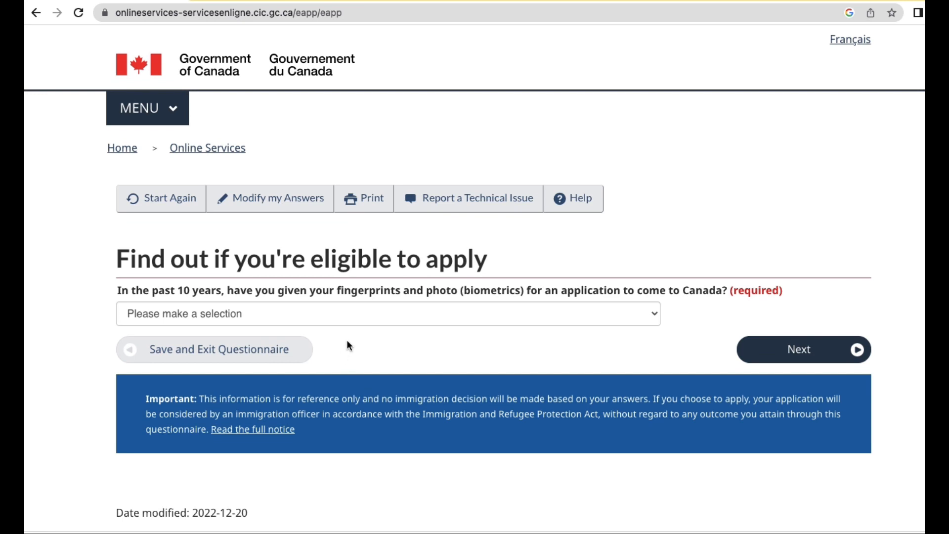
left_click(355, 310)
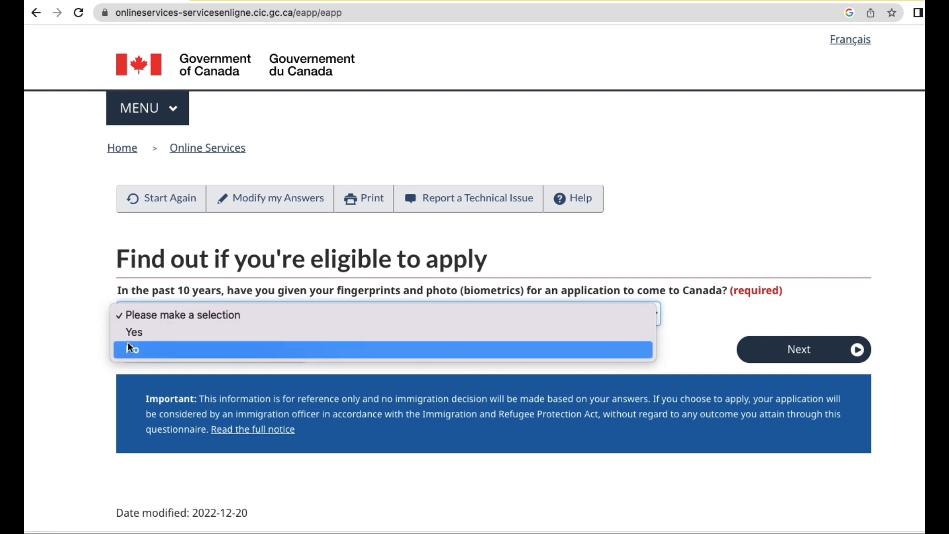
left_click(155, 346)
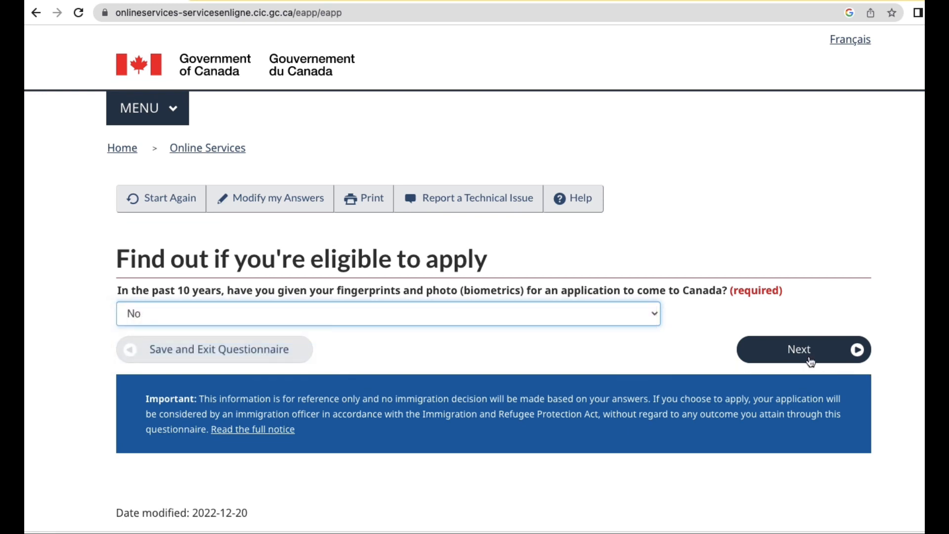
left_click(809, 360)
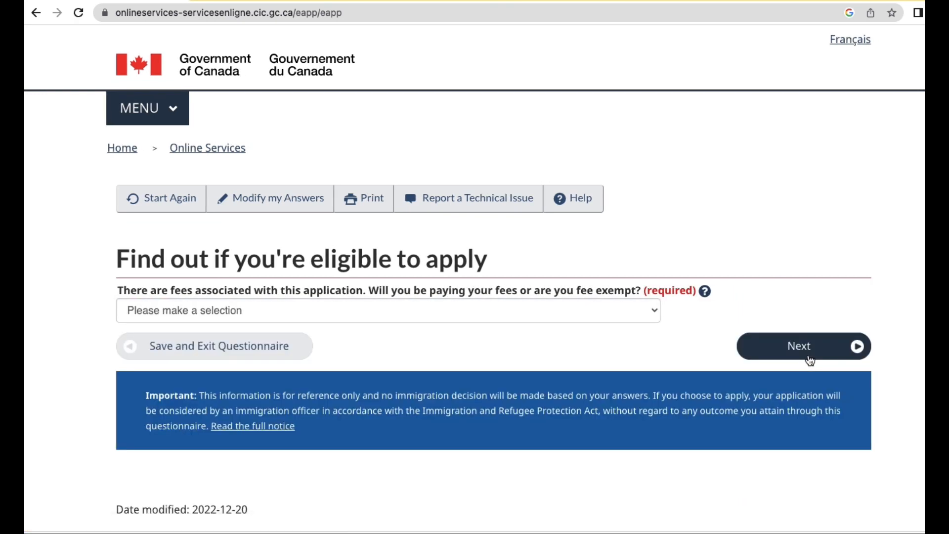
State 'Yes, I will be paying' the fees and Yes to making digital copies.
left_click(390, 316)
left_click(381, 328)
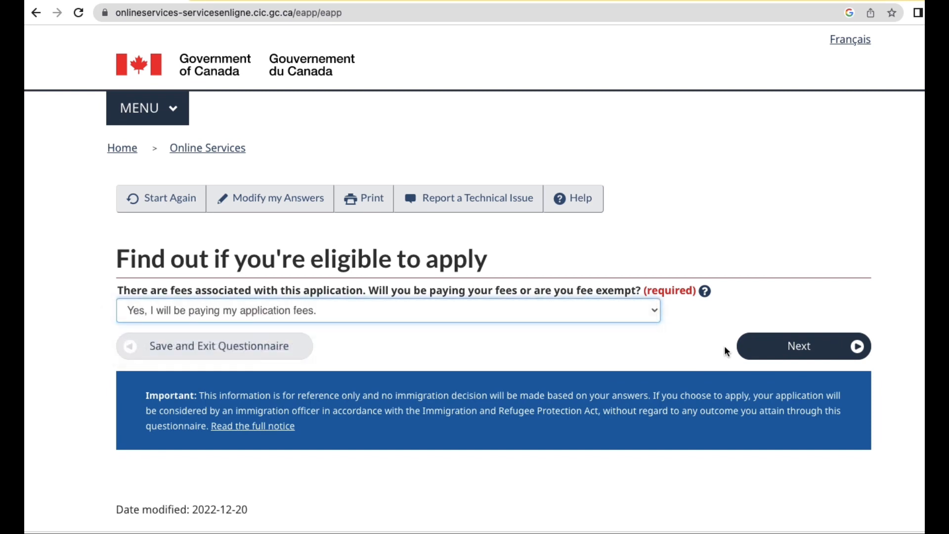
left_click(791, 346)
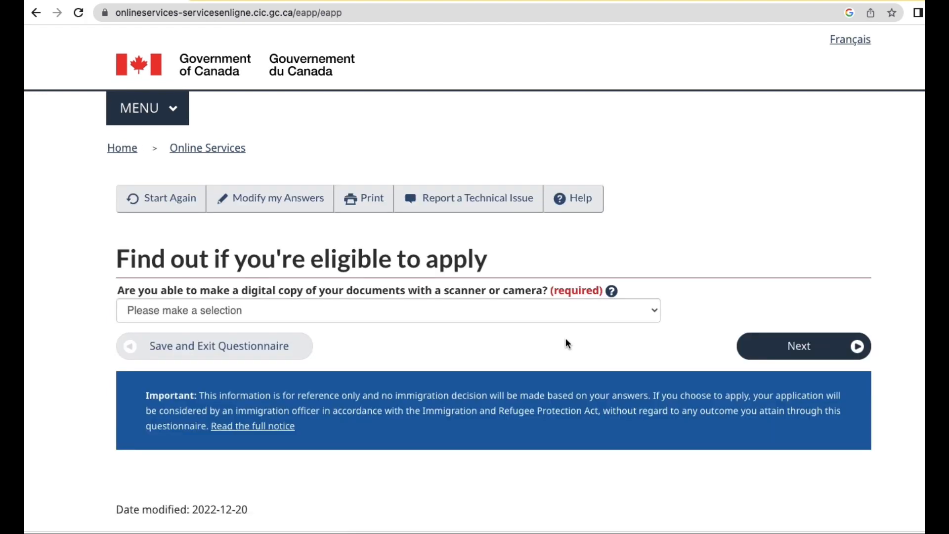
left_click(451, 319)
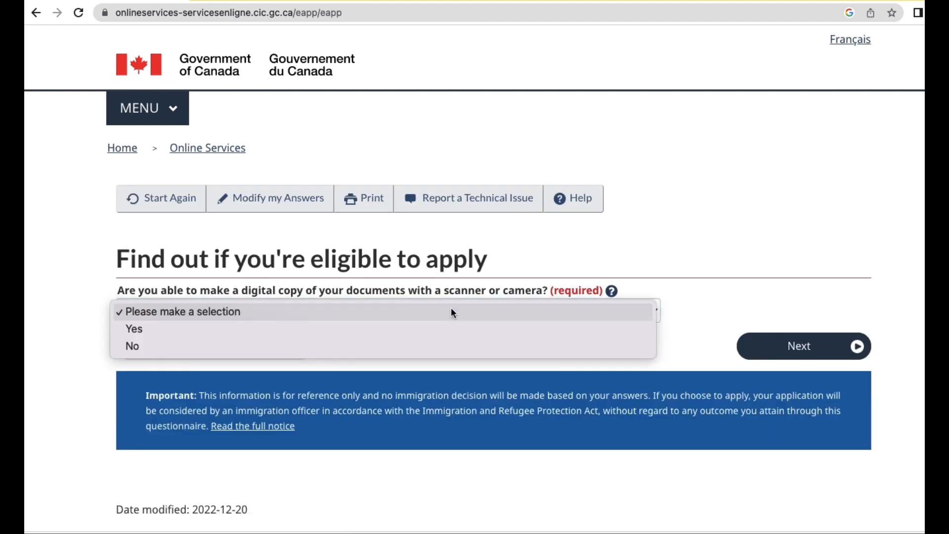
left_click(429, 332)
left_click(804, 350)
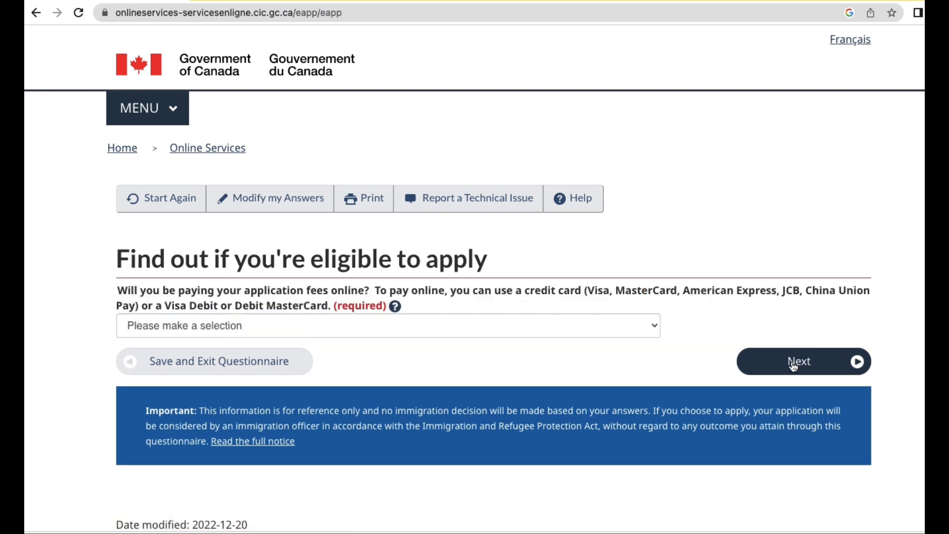
left_click(794, 363)
Read through every listed eligibility answer down to online fee payment, then continue.
scroll(544, 394, "down", 1)
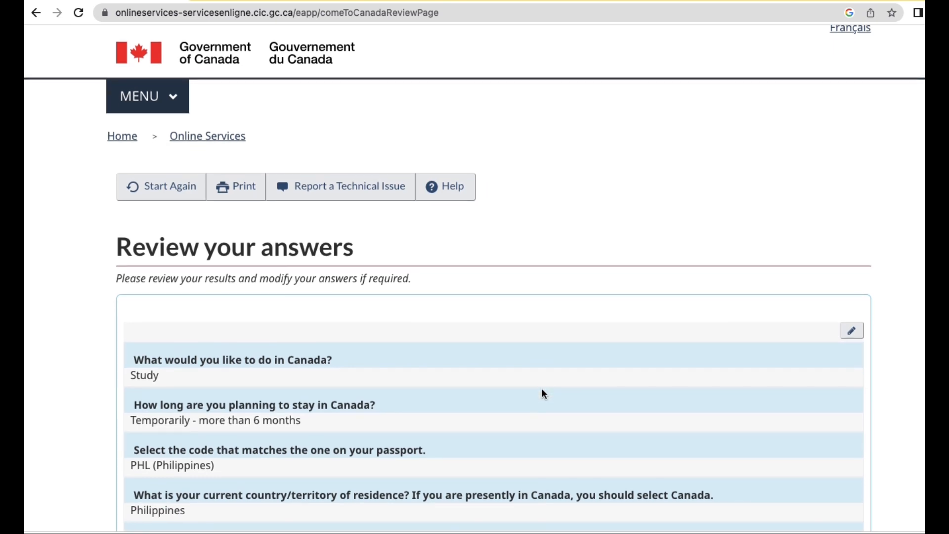
scroll(542, 389, "down", 5)
scroll(542, 390, "down", 1)
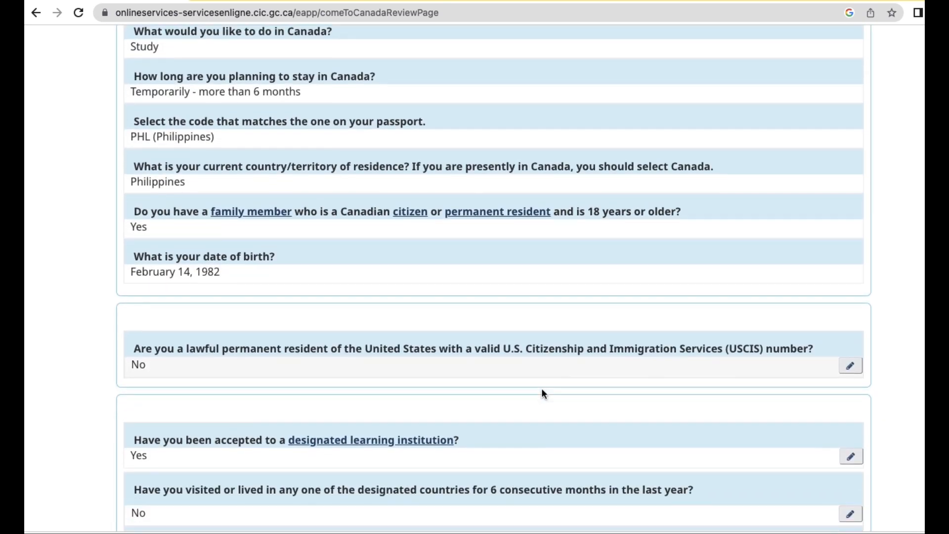
scroll(542, 391, "down", 20)
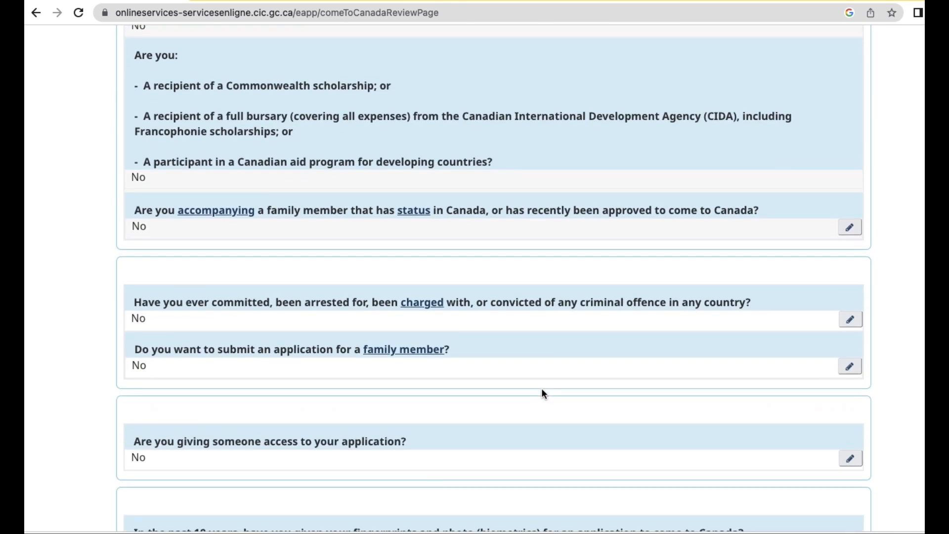
scroll(544, 394, "down", 10)
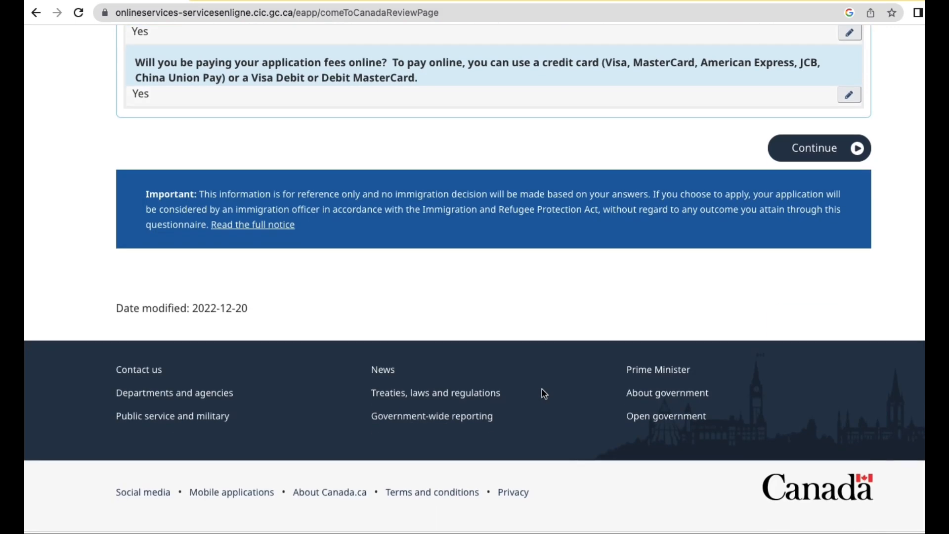
left_click(816, 150)
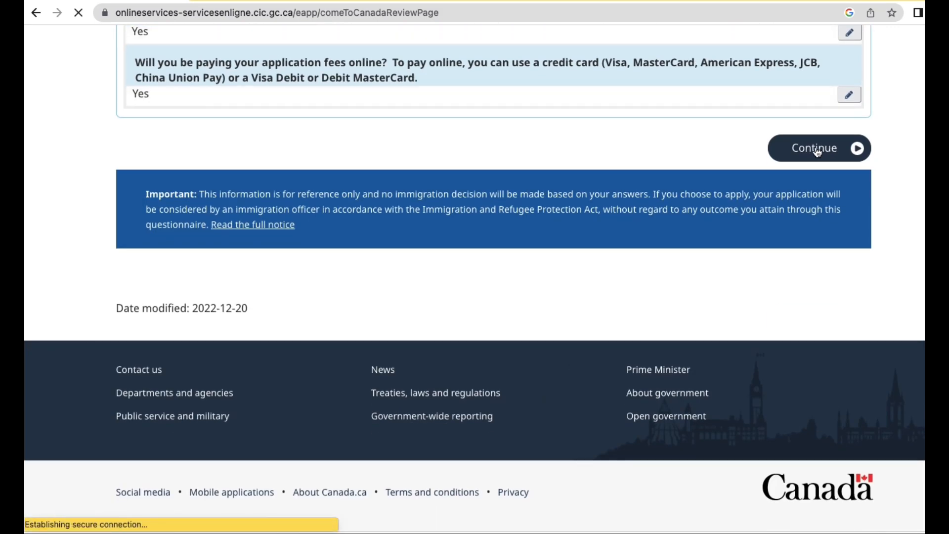
Read through the Submitting your application instructions and continue to the document checklist.
scroll(544, 374, "down", 7)
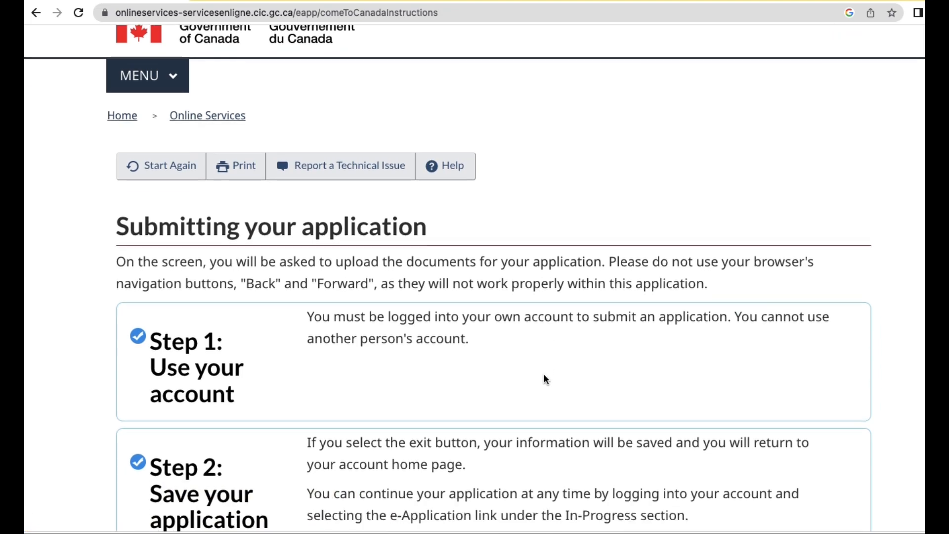
scroll(544, 375, "down", 7)
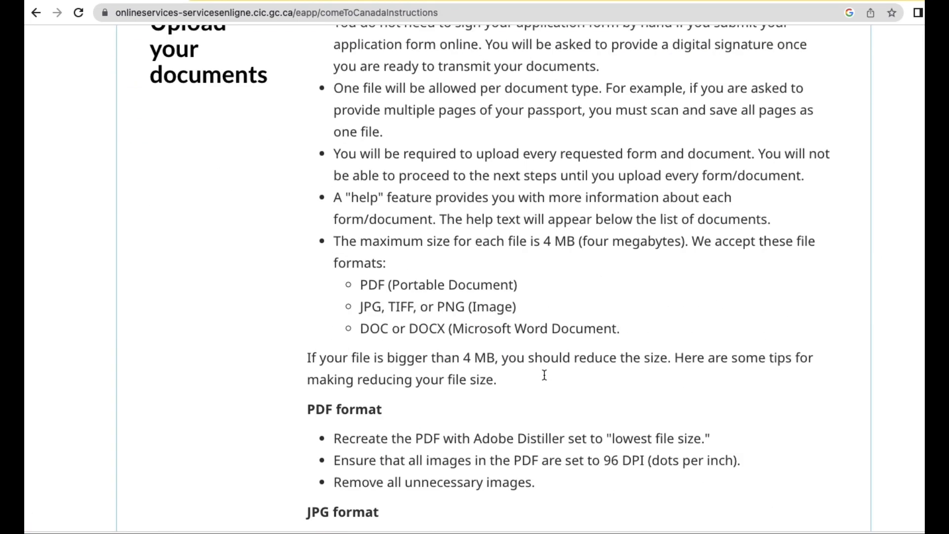
scroll(544, 374, "down", 14)
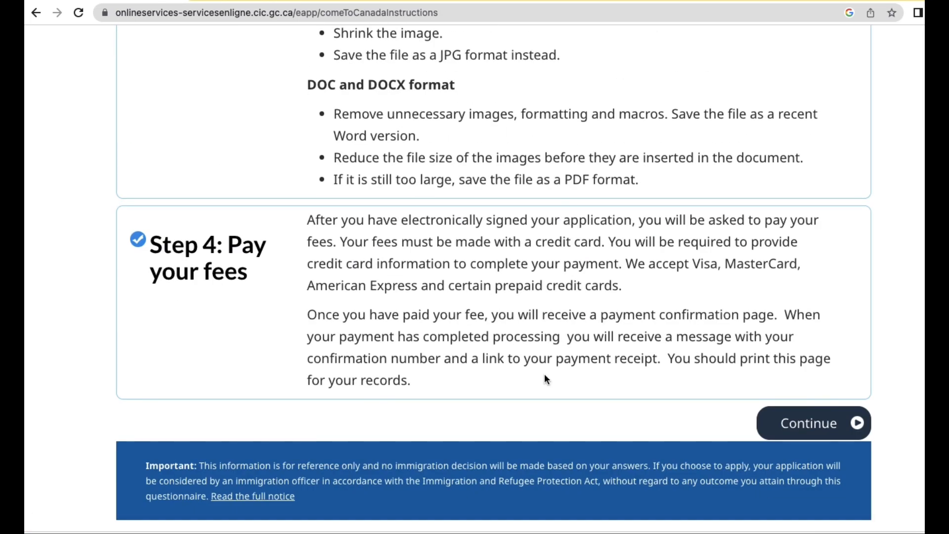
left_click(789, 420)
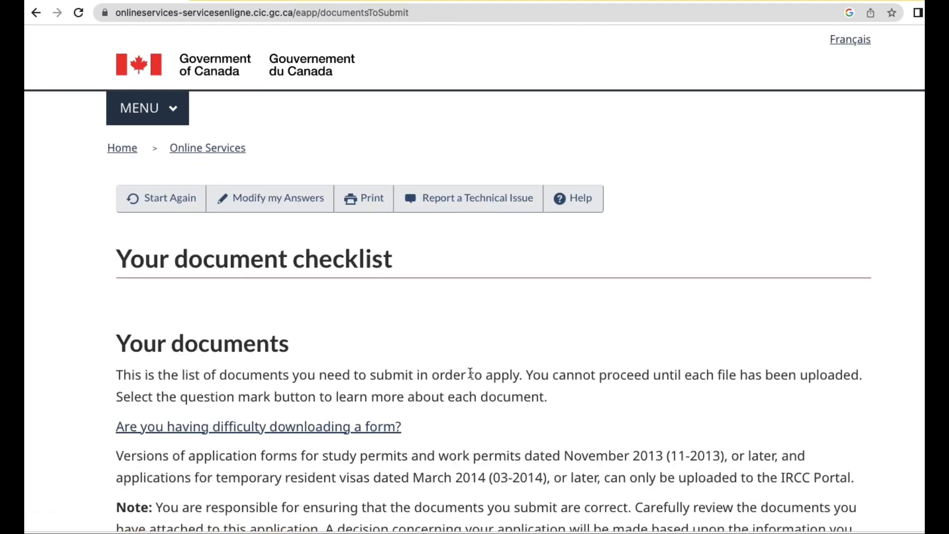
Start an upload for the IMM1294 application form, then cancel back to the checklist.
scroll(472, 374, "down", 5)
scroll(472, 374, "down", 2)
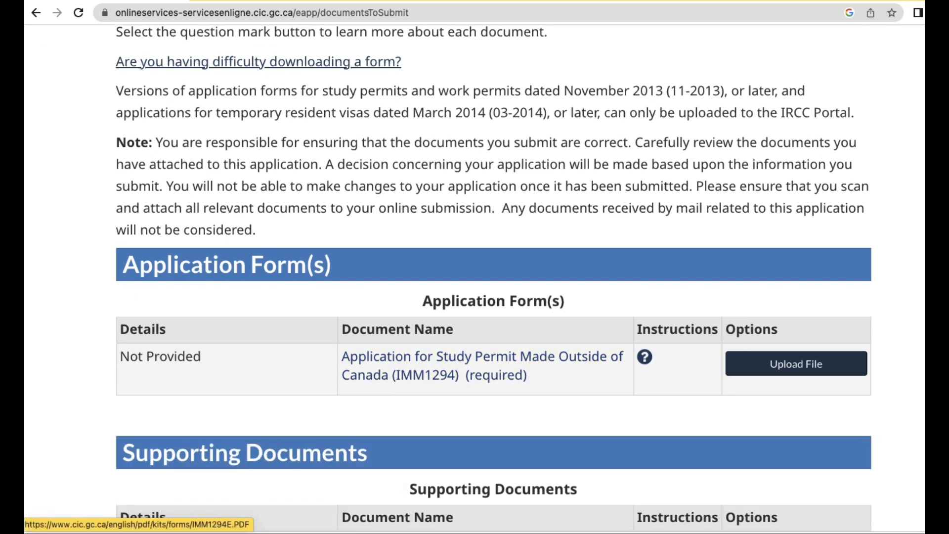
left_click(817, 370)
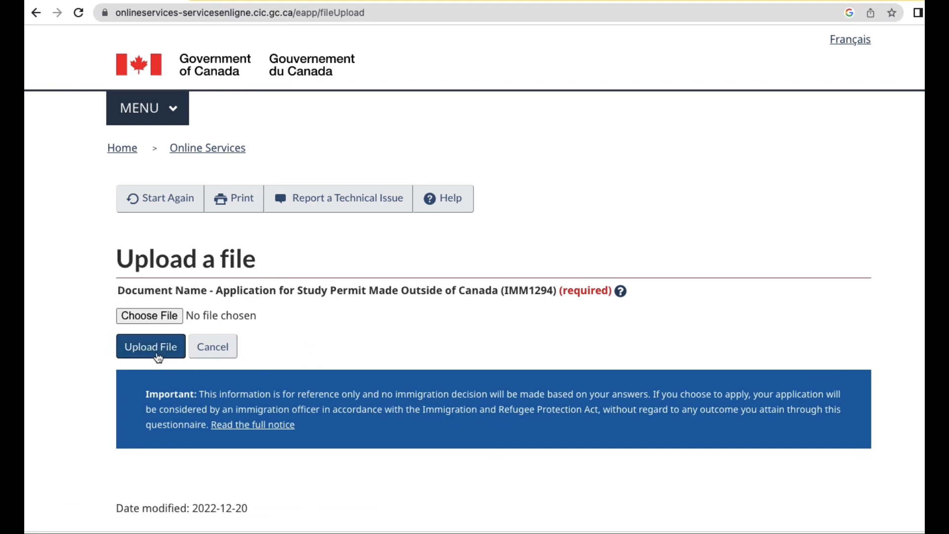
left_click(213, 346)
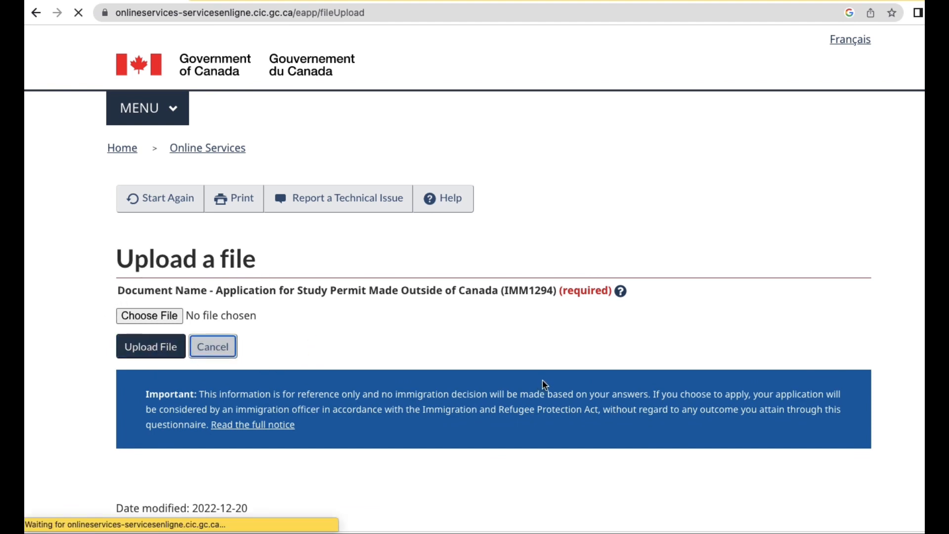
Review the required documents and the $235 CAD Fees table, then open the IMM1294 upload page.
scroll(567, 355, "down", 15)
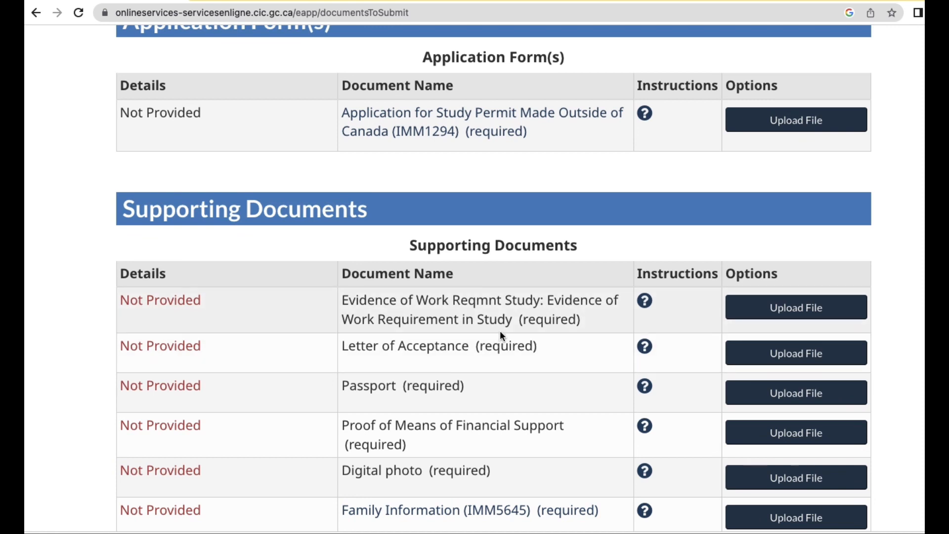
scroll(500, 331, "down", 1)
scroll(500, 331, "down", 2)
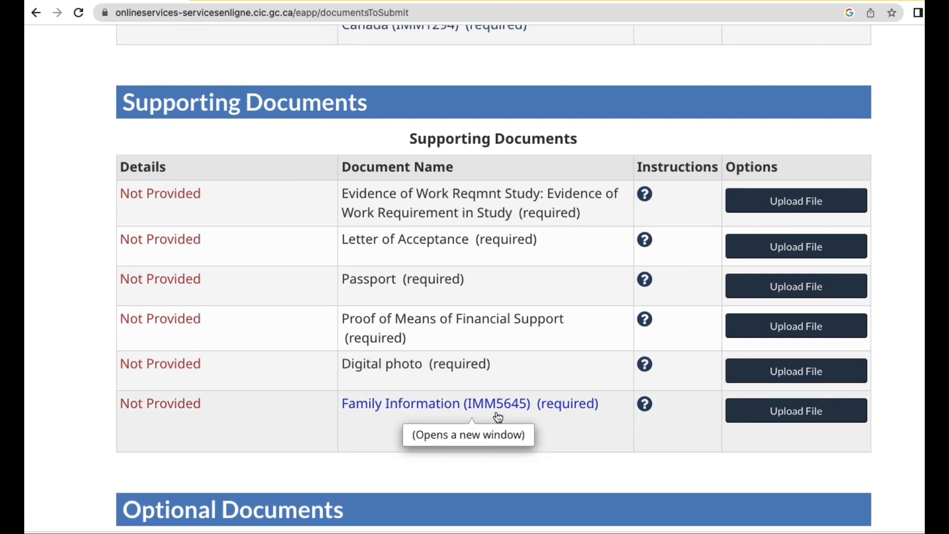
scroll(496, 416, "down", 1)
scroll(501, 398, "down", 5)
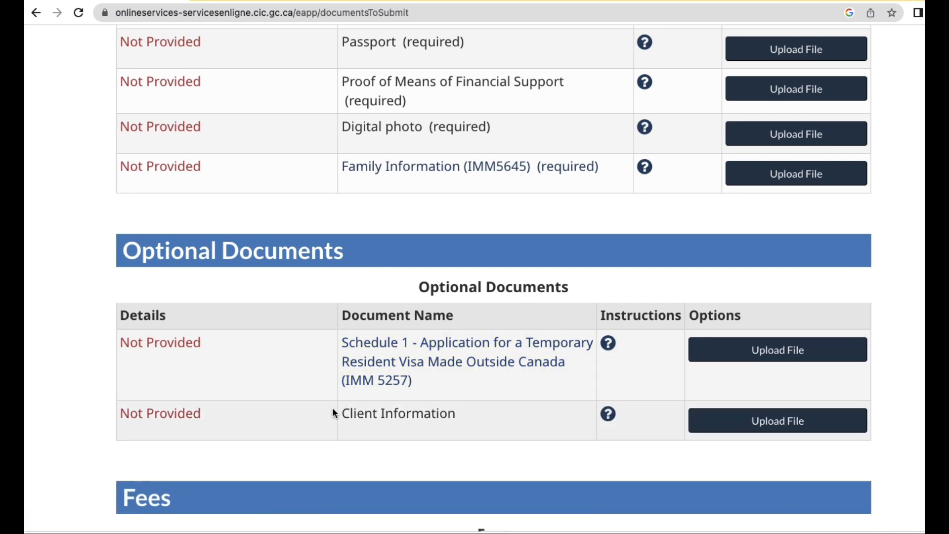
scroll(336, 408, "down", 5)
scroll(338, 408, "down", 5)
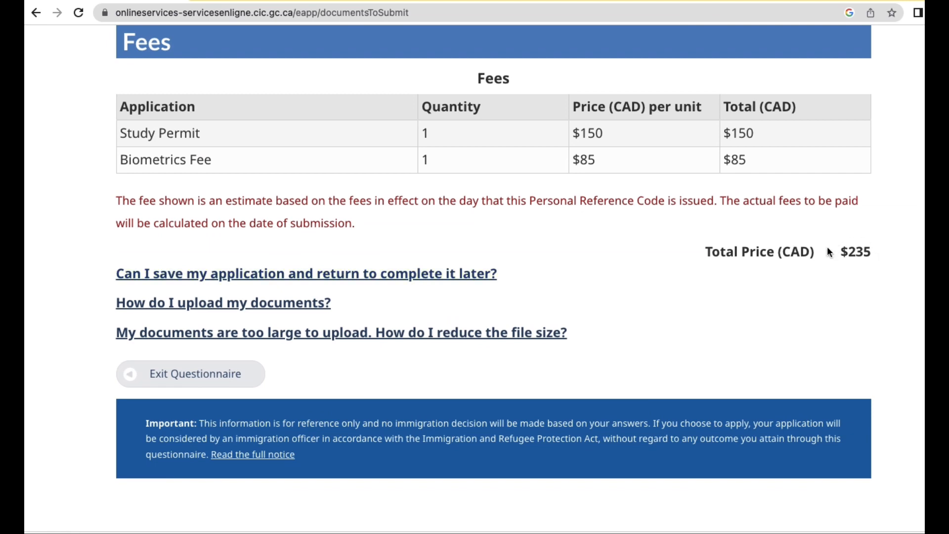
scroll(687, 252, "up", 1)
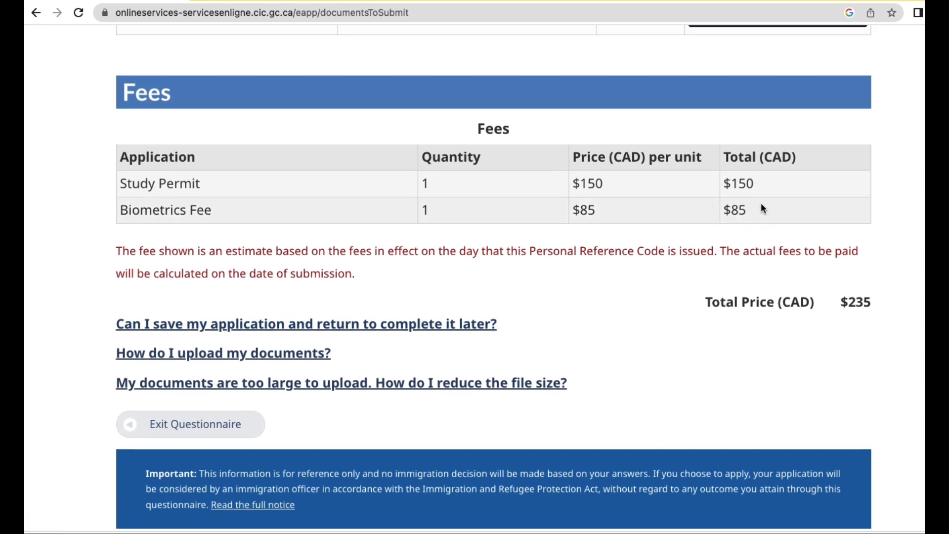
scroll(690, 288, "down", 3)
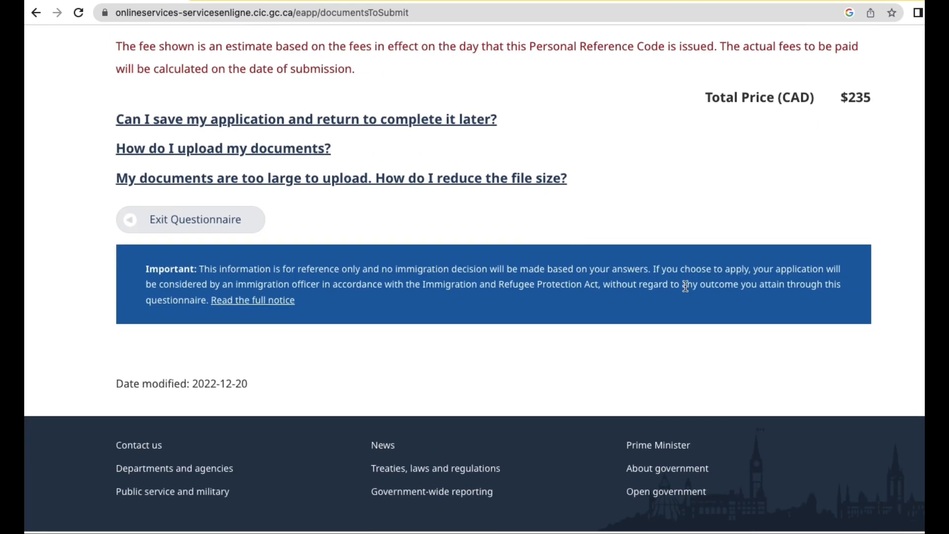
scroll(687, 289, "up", 10)
scroll(687, 287, "up", 3)
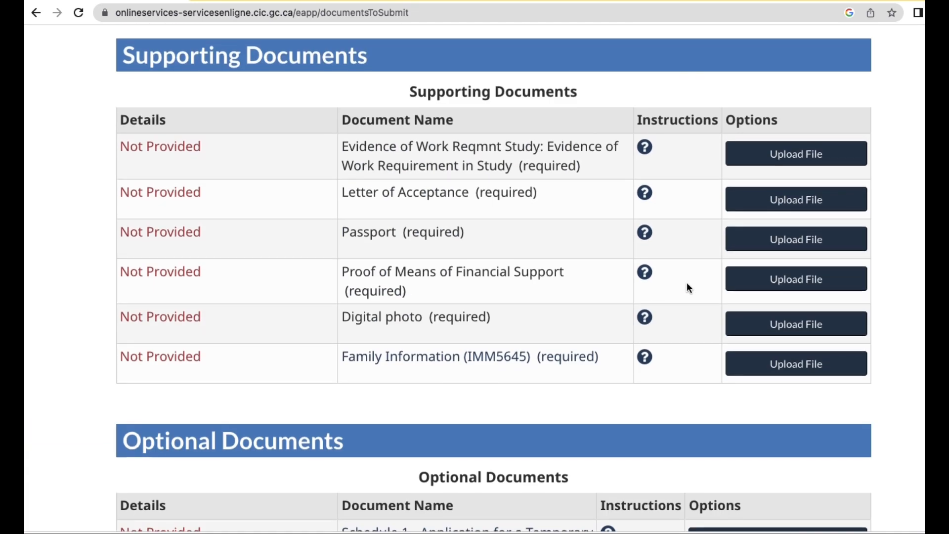
scroll(687, 287, "up", 2)
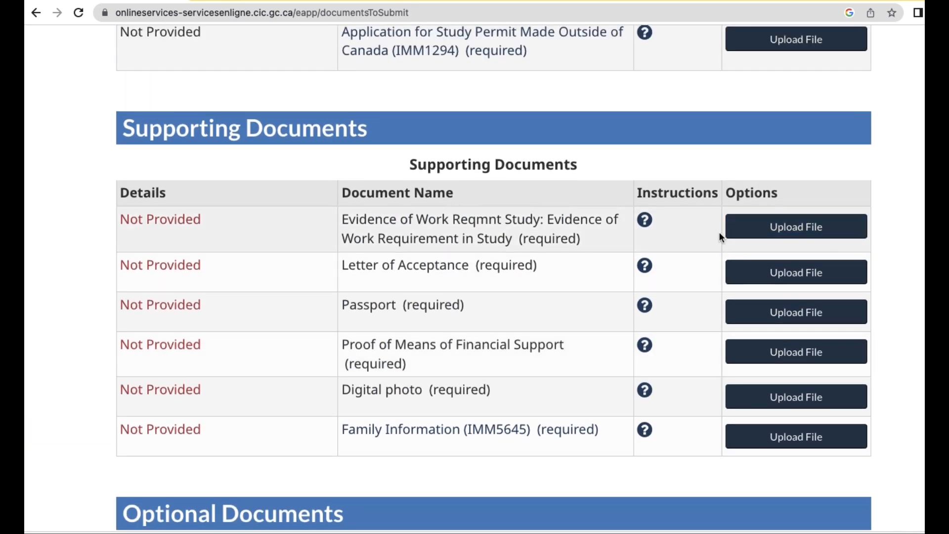
scroll(720, 233, "up", 7)
scroll(757, 309, "down", 2)
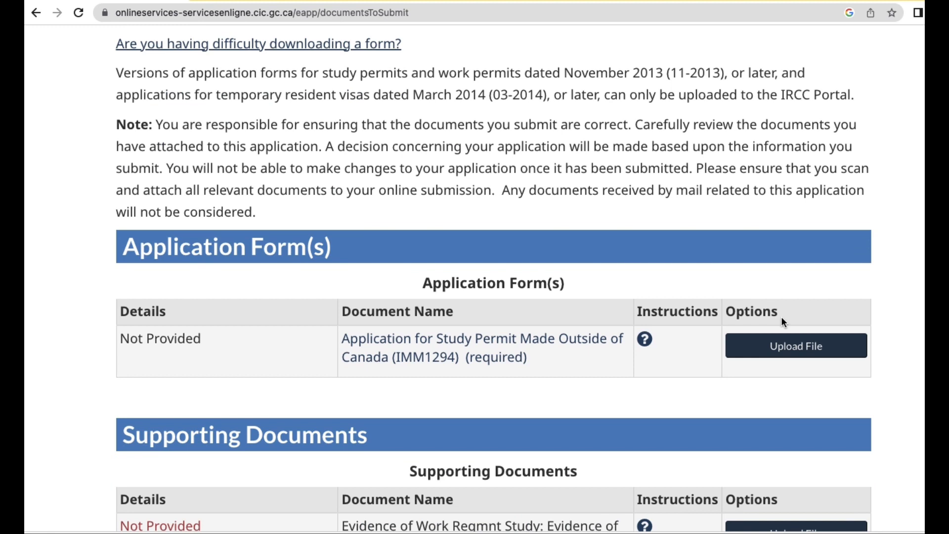
left_click(777, 346)
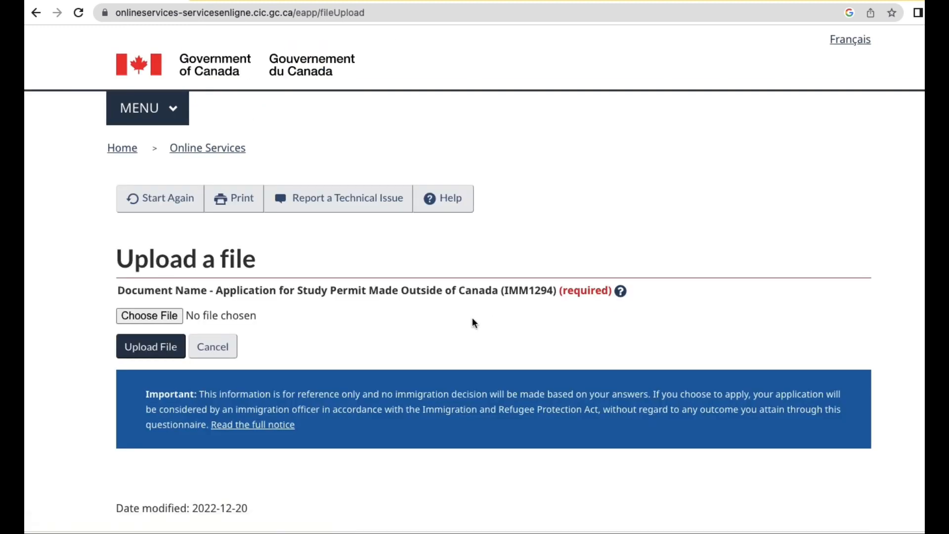
Upload GCKey Account Creation.pdf for IMM1294, then cancel after the upload error.
left_click(146, 319)
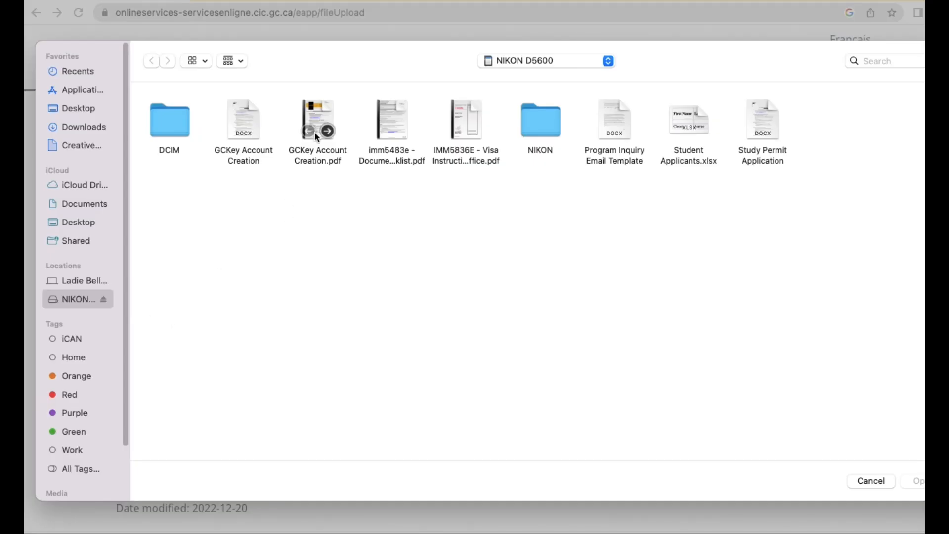
double_click(315, 130)
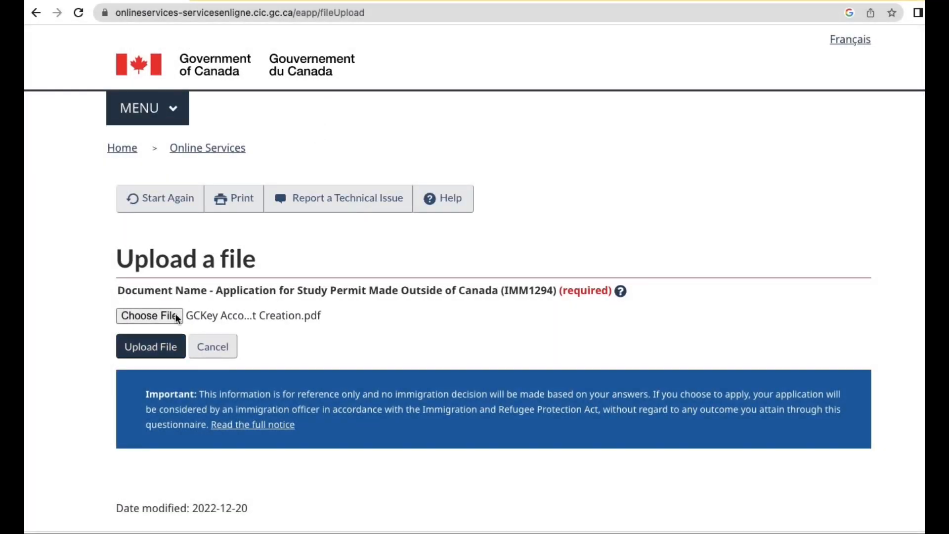
left_click(145, 351)
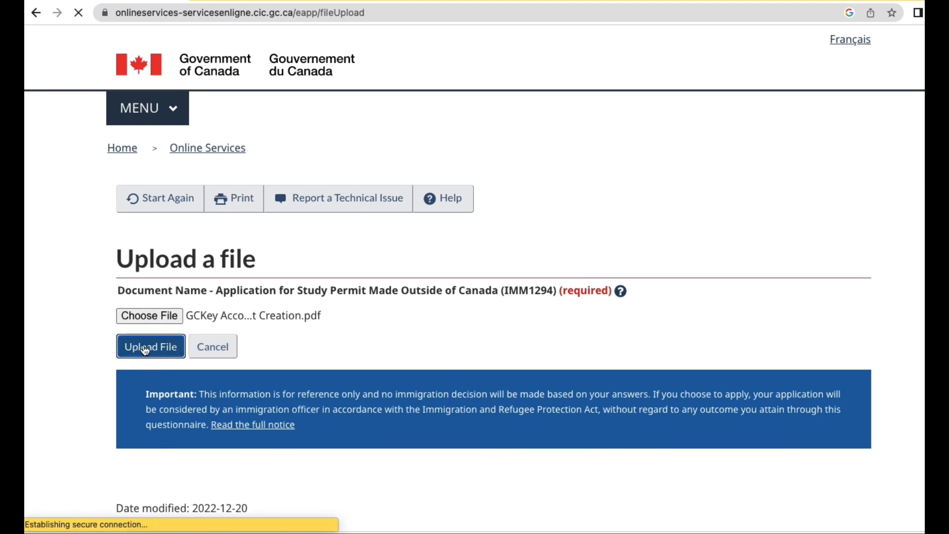
scroll(381, 341, "down", 5)
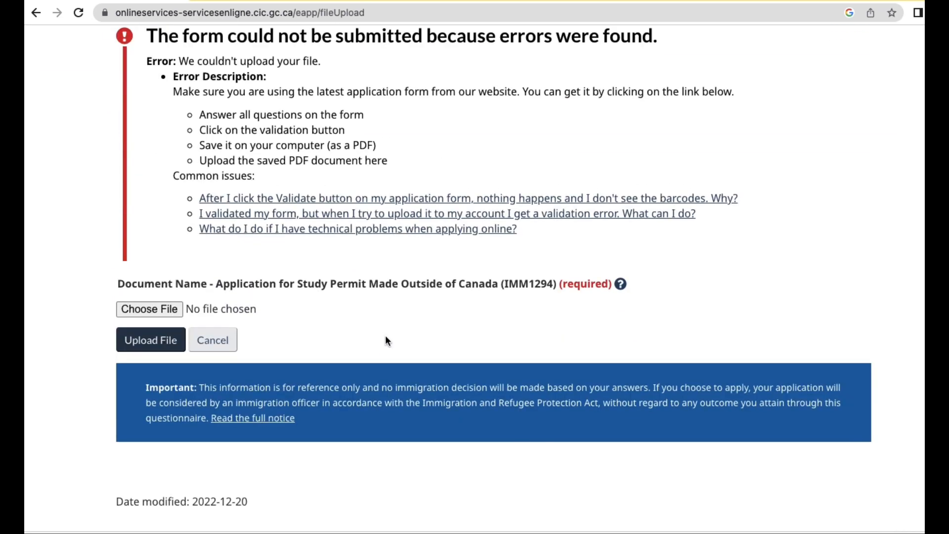
left_click(210, 341)
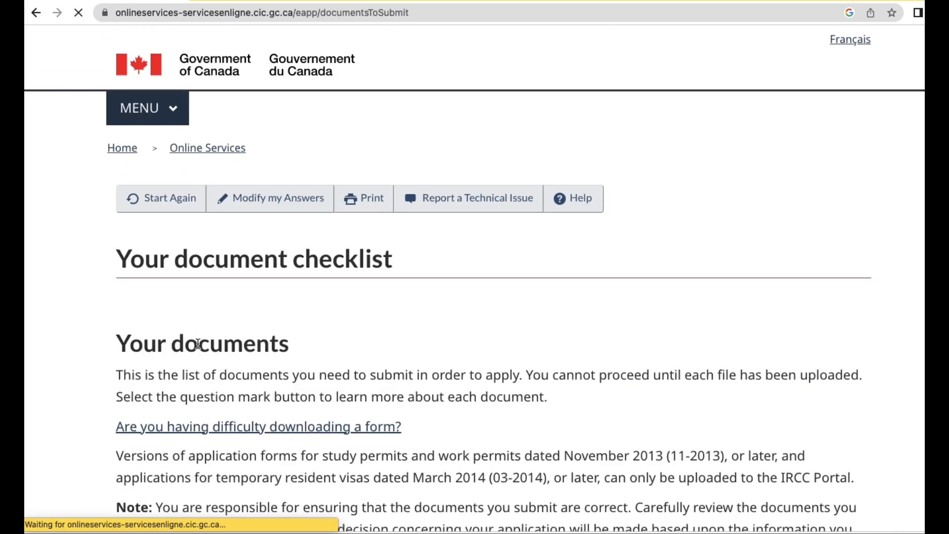
Review the checklist down past Schedule 1 (IMM 5257) and the $235 total, then exit the questionnaire.
scroll(288, 328, "down", 9)
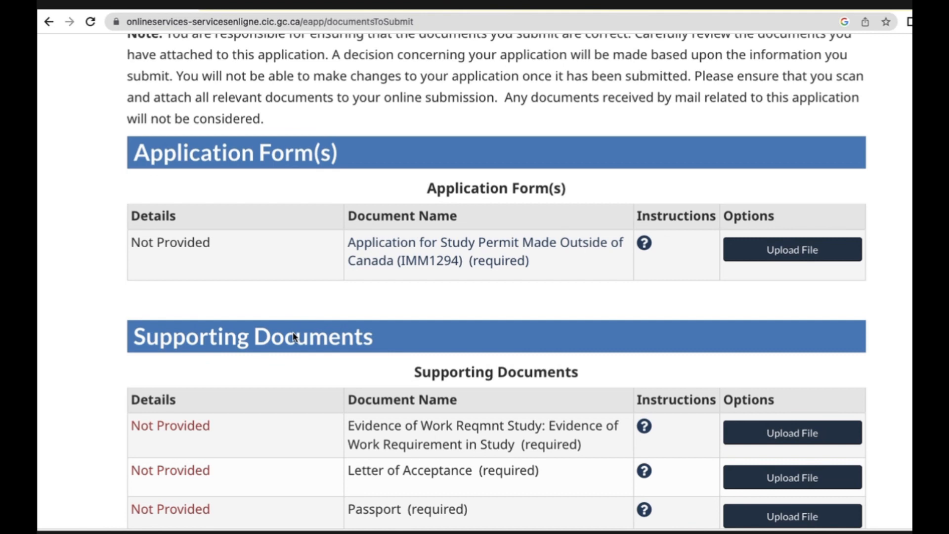
scroll(293, 337, "down", 10)
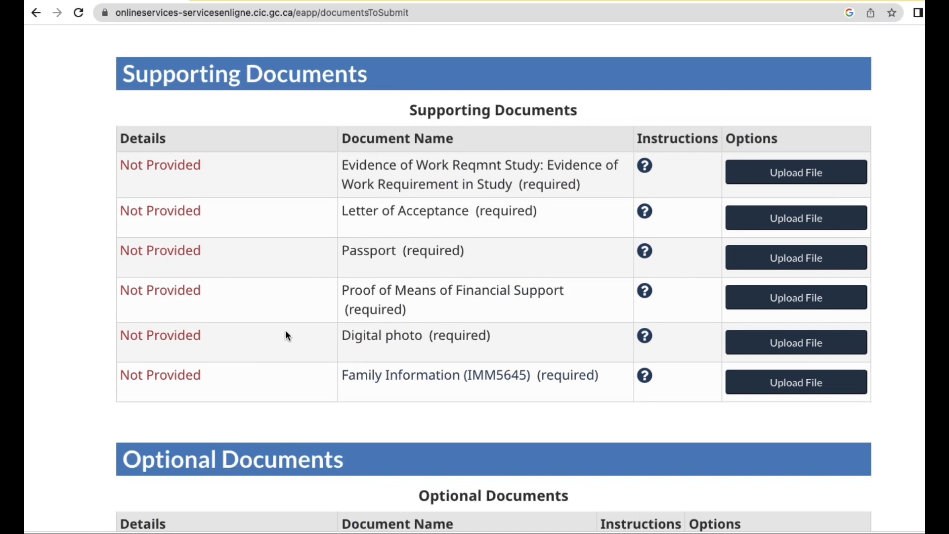
scroll(287, 336, "down", 15)
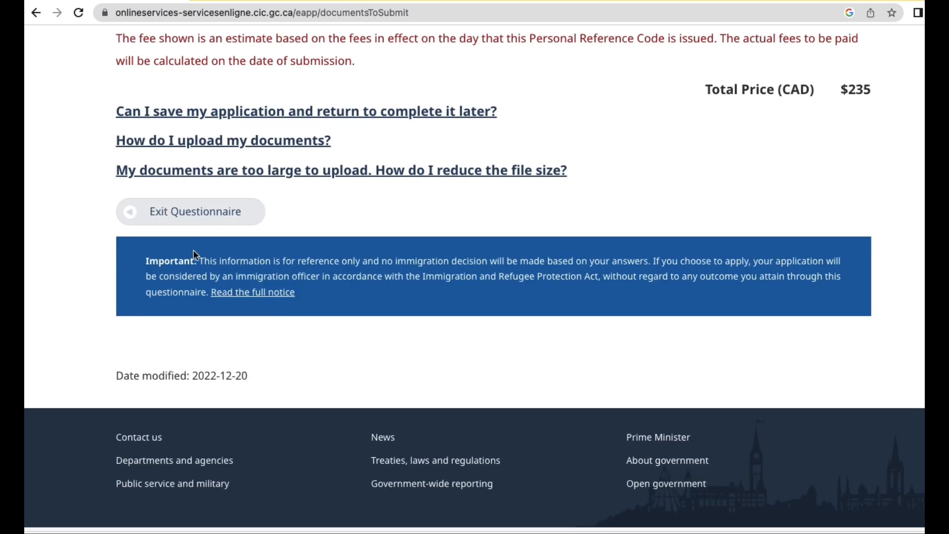
left_click(187, 211)
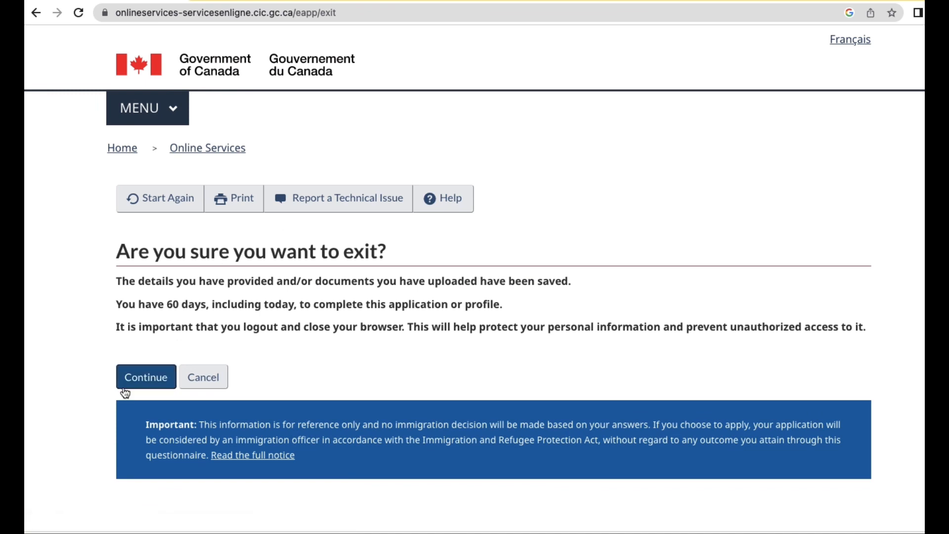
Confirm the exit and return to the account home, which lists no submitted applications.
left_click(133, 381)
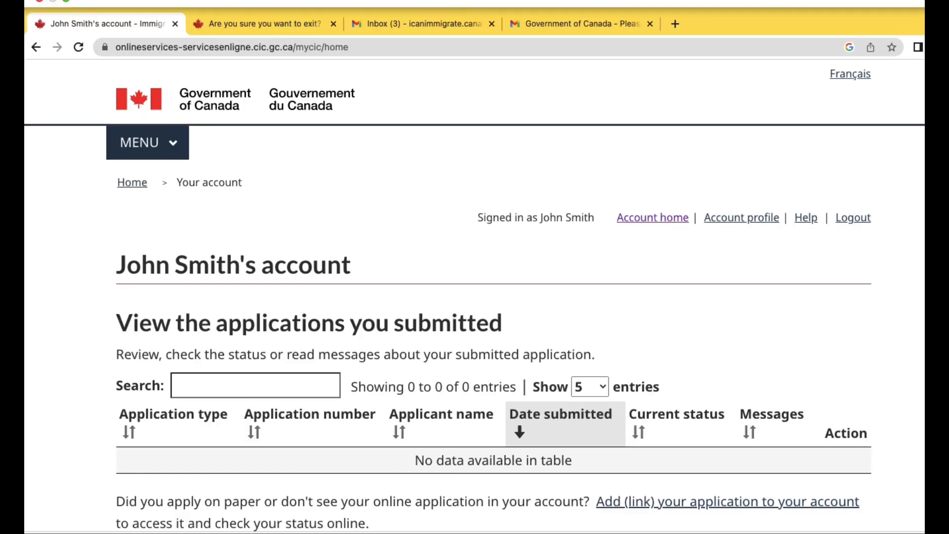
left_click(94, 2)
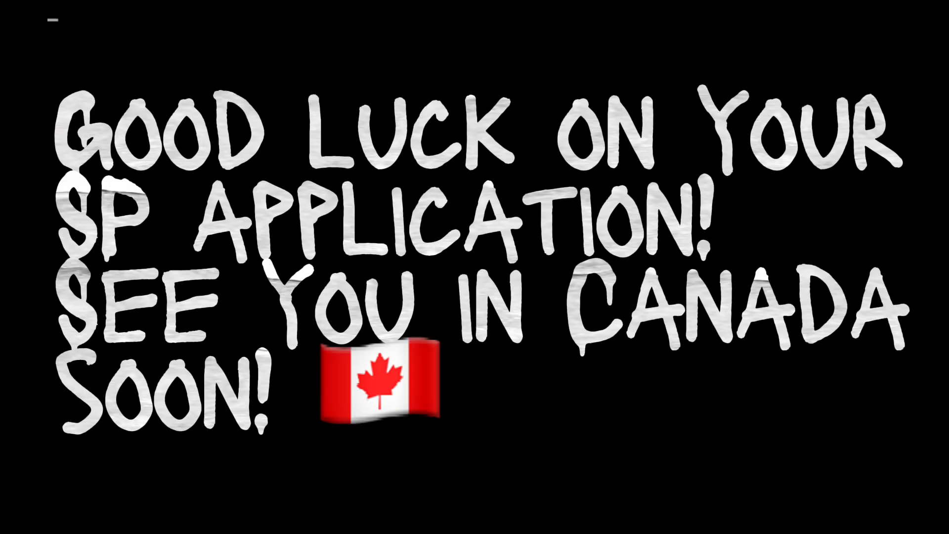